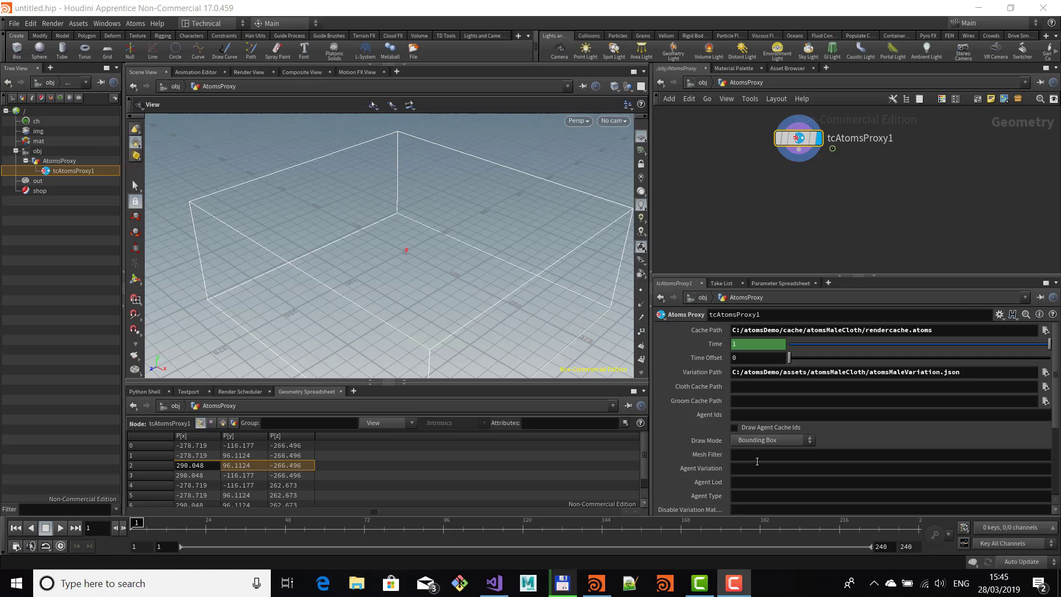
Set the Atoms proxy's draw mode to Variations and view the walking agents up close.
{"action": "left_click", "coordinate": [778, 437]}
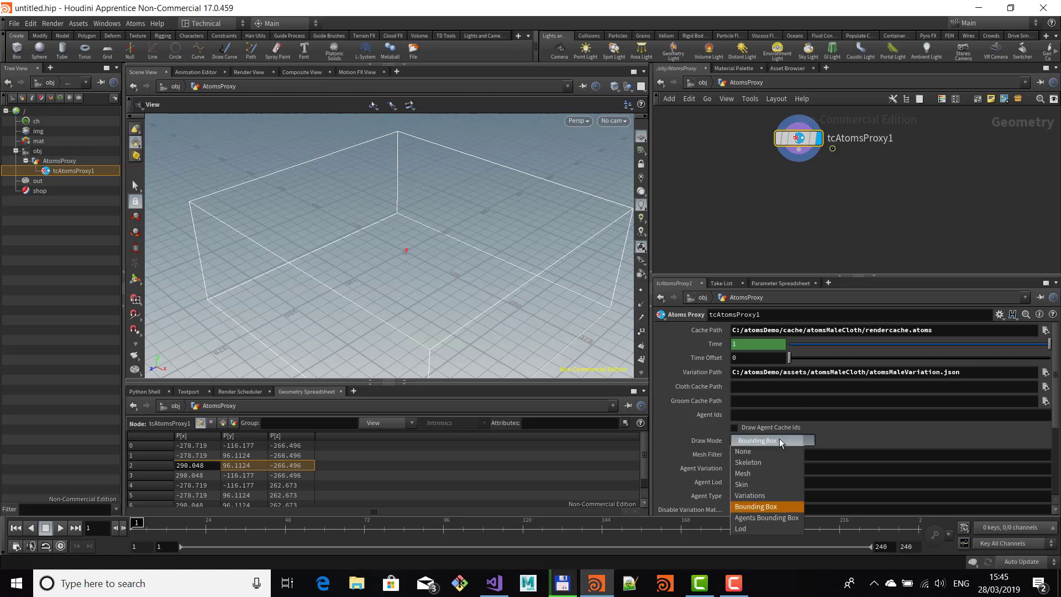
{"action": "left_click", "coordinate": [771, 495]}
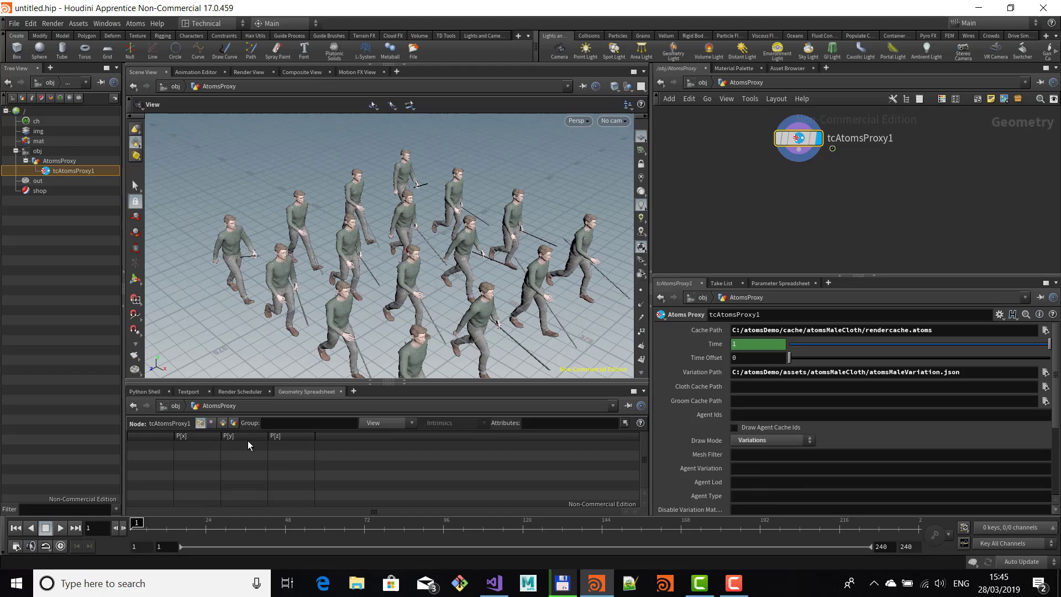
{"action": "left_click_drag", "start_coordinate": [141, 528], "coordinate": [131, 502]}
{"action": "left_click_drag", "start_coordinate": [497, 255], "coordinate": [434, 276]}
{"action": "middle_click_drag", "start_coordinate": [470, 262], "coordinate": [460, 227]}
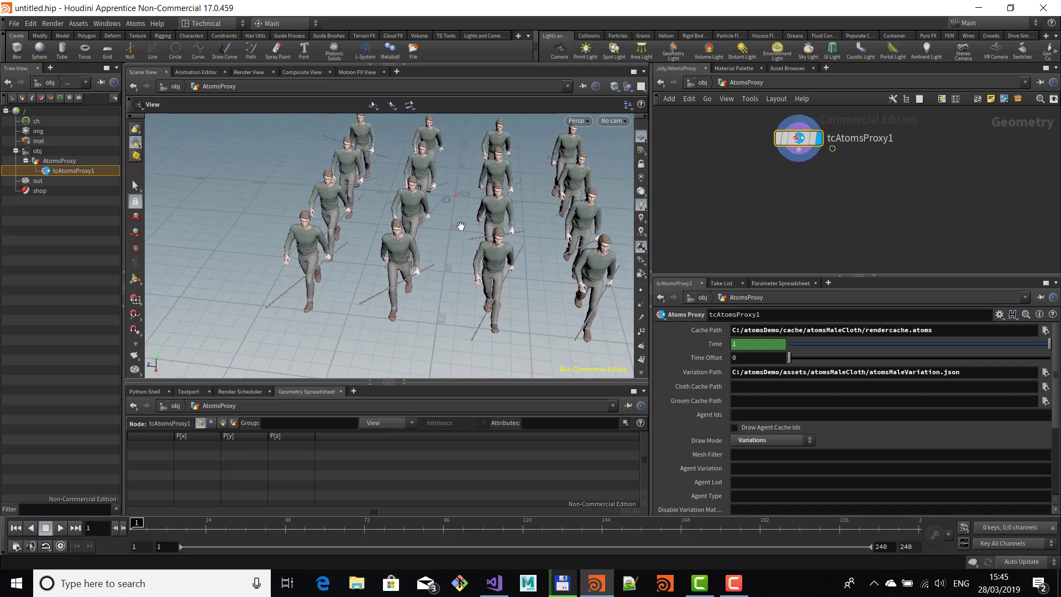
{"action": "right_click_drag", "start_coordinate": [459, 227], "coordinate": [487, 294]}
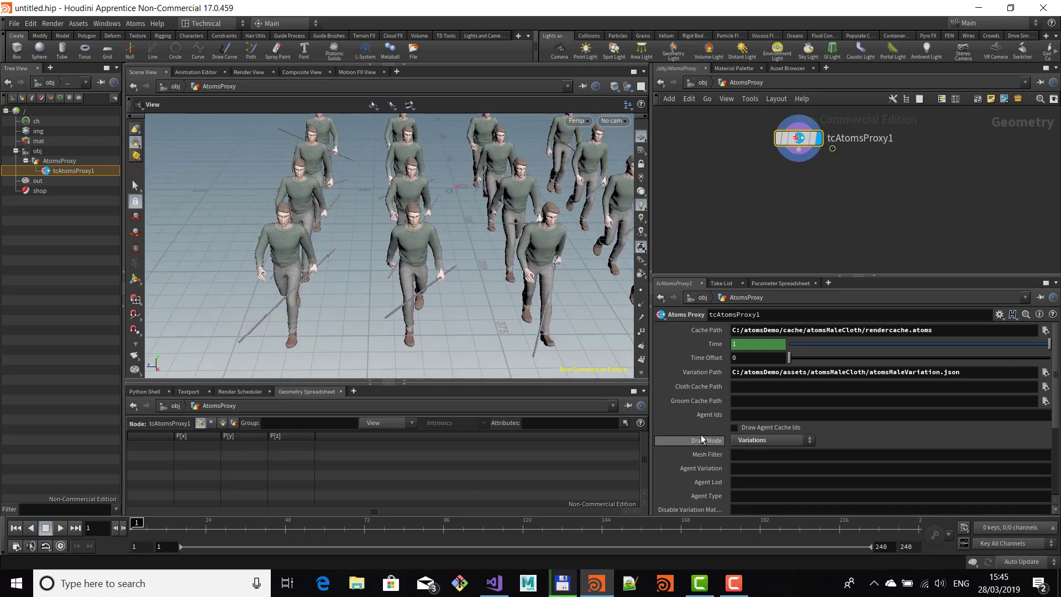
Enable Generate Mesh on the Atoms proxy node.
{"action": "scroll", "coordinate": [668, 409], "scroll_direction": "down", "scroll_amount": 5}
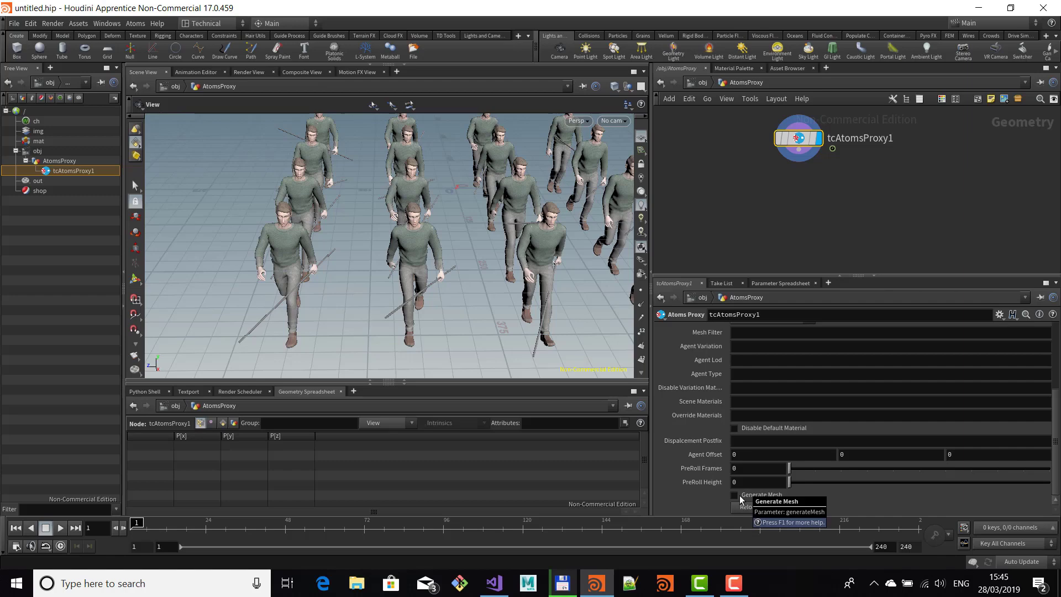
{"action": "left_click", "coordinate": [758, 493]}
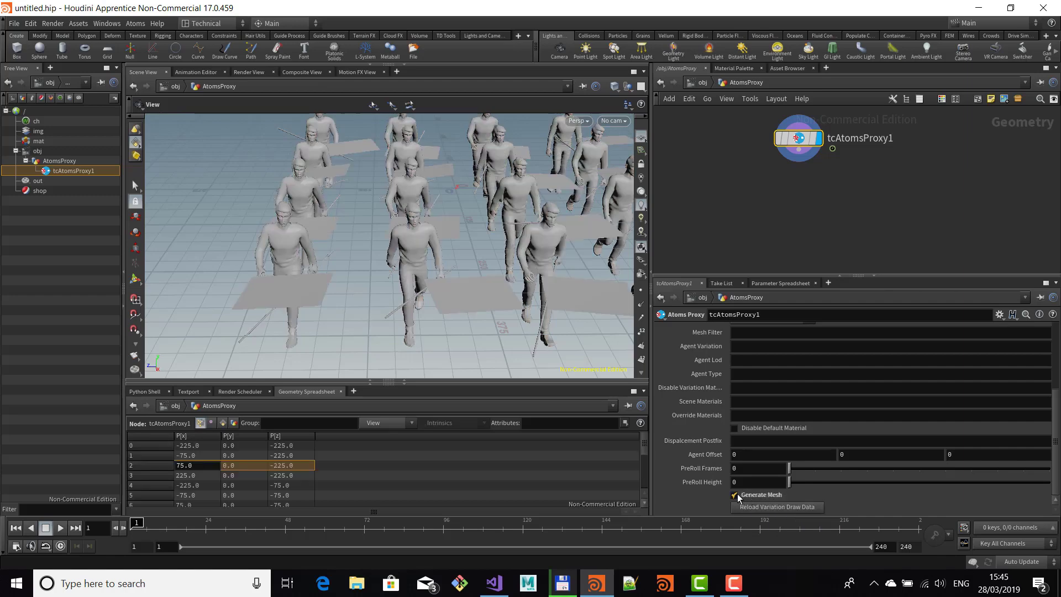
{"action": "mouse_move", "coordinate": [808, 142]}
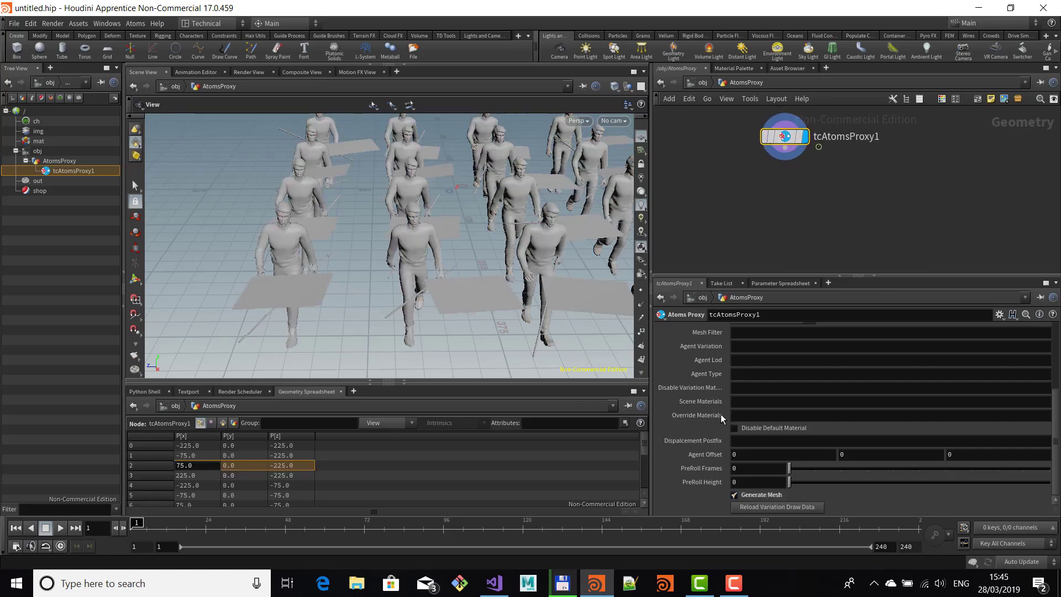
Set the Atoms proxy's PreRoll Frames to 20 and keep the timeline at frame 1.
{"action": "scroll", "coordinate": [721, 414], "scroll_direction": "up", "scroll_amount": 5}
{"action": "scroll", "coordinate": [697, 430], "scroll_direction": "down", "scroll_amount": 5}
{"action": "type", "text": "20"}
{"action": "key", "text": "Return"}
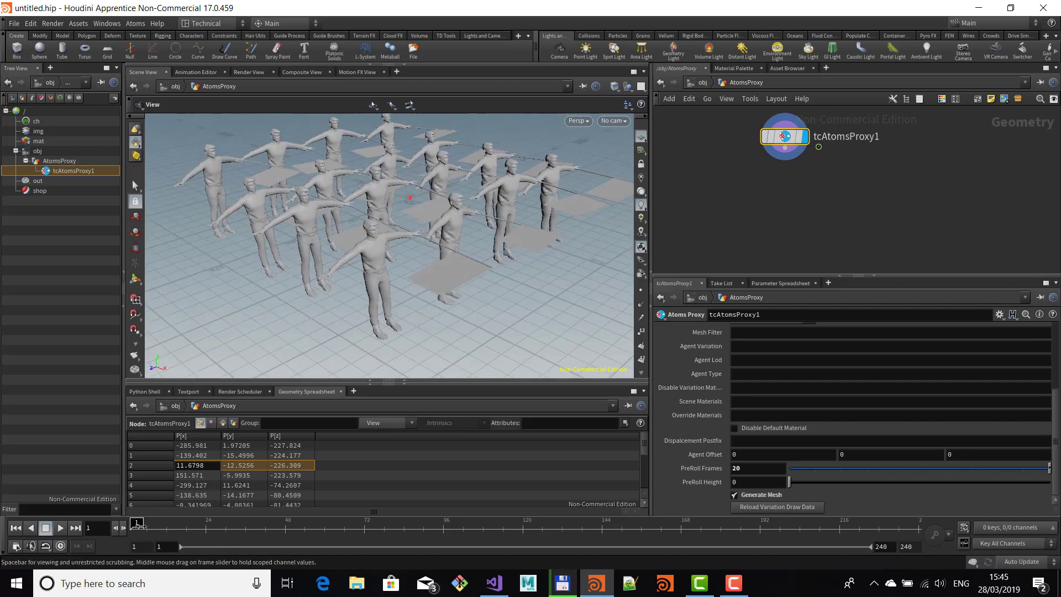
{"action": "mouse_move", "coordinate": [137, 523]}
{"action": "left_mouse_down"}
{"action": "mouse_move", "coordinate": [264, 516]}
{"action": "mouse_move", "coordinate": [137, 522]}
{"action": "left_mouse_up"}
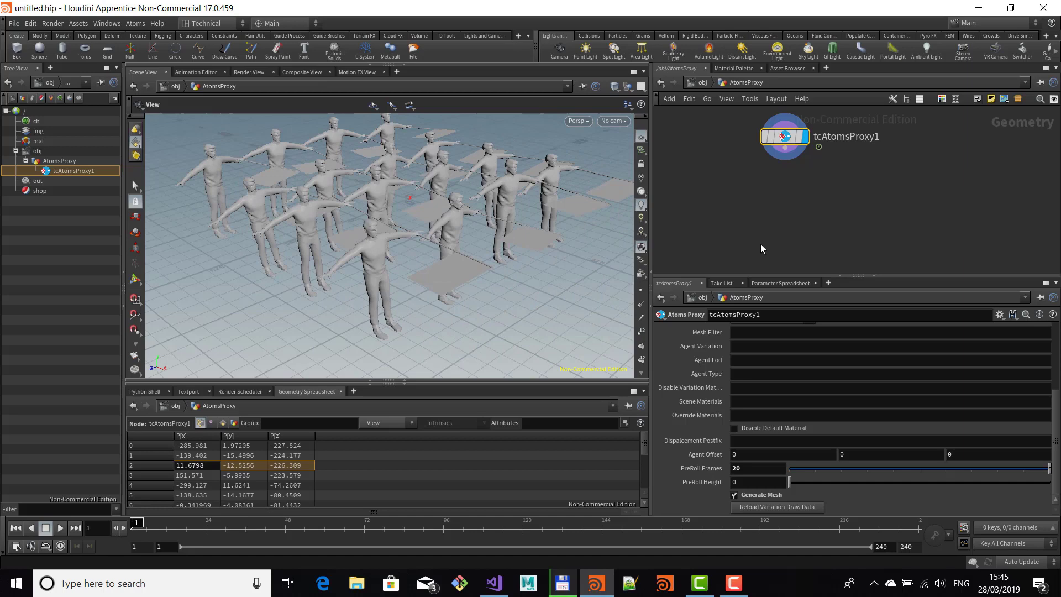
Add a Delete node below the Atoms proxy and wire the proxy's output into it.
{"action": "left_click_drag", "start_coordinate": [784, 136], "coordinate": [774, 141]}
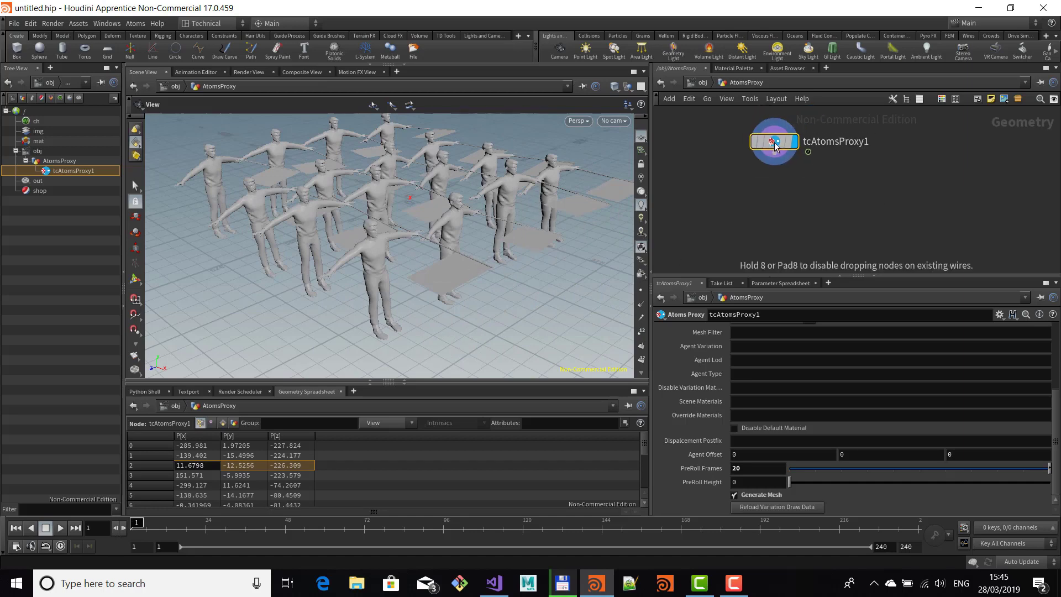
{"action": "key", "text": "Tab"}
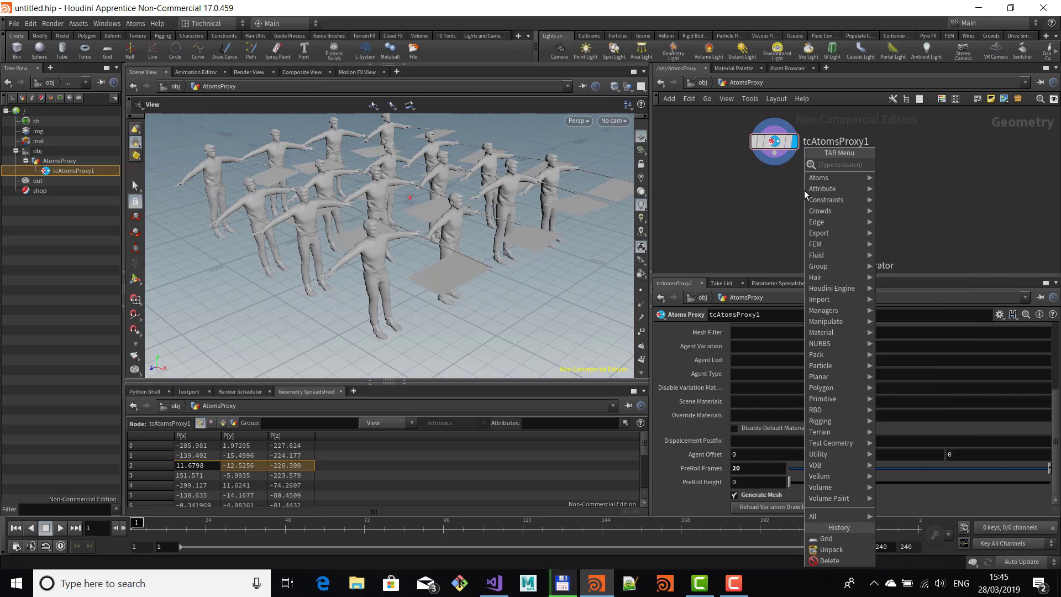
{"action": "type", "text": "de"}
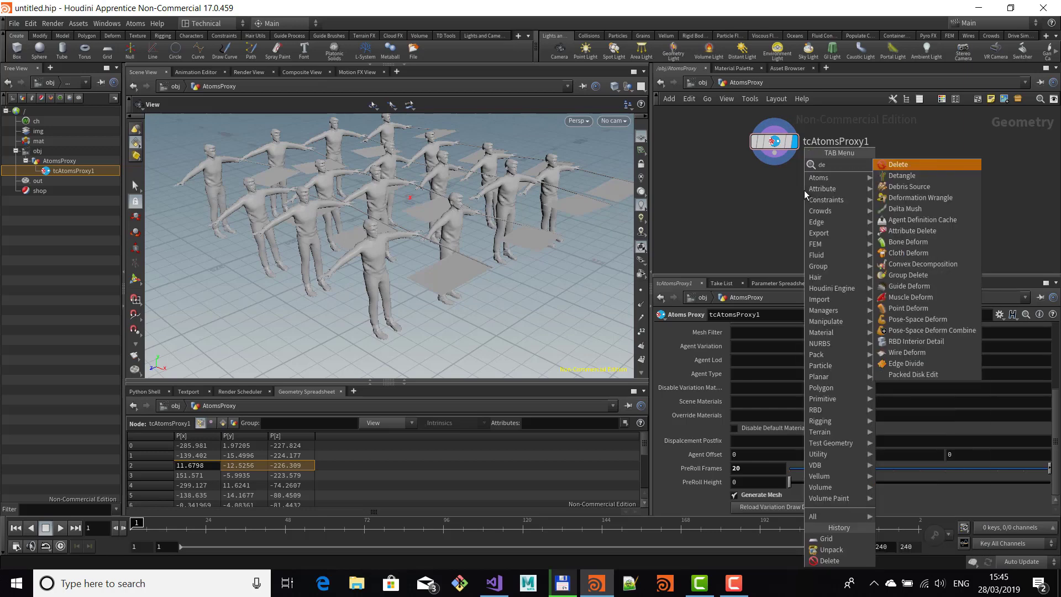
{"action": "key", "text": "Return"}
{"action": "left_click", "coordinate": [804, 190]}
{"action": "left_click", "coordinate": [775, 155]}
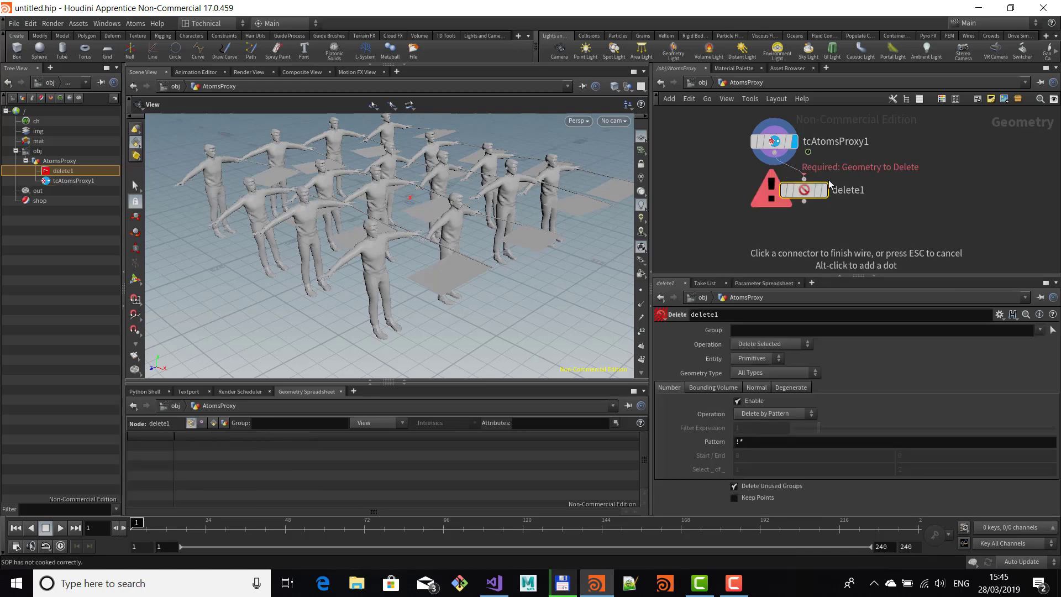
{"action": "left_click", "coordinate": [804, 178]}
{"action": "mouse_move", "coordinate": [810, 200]}
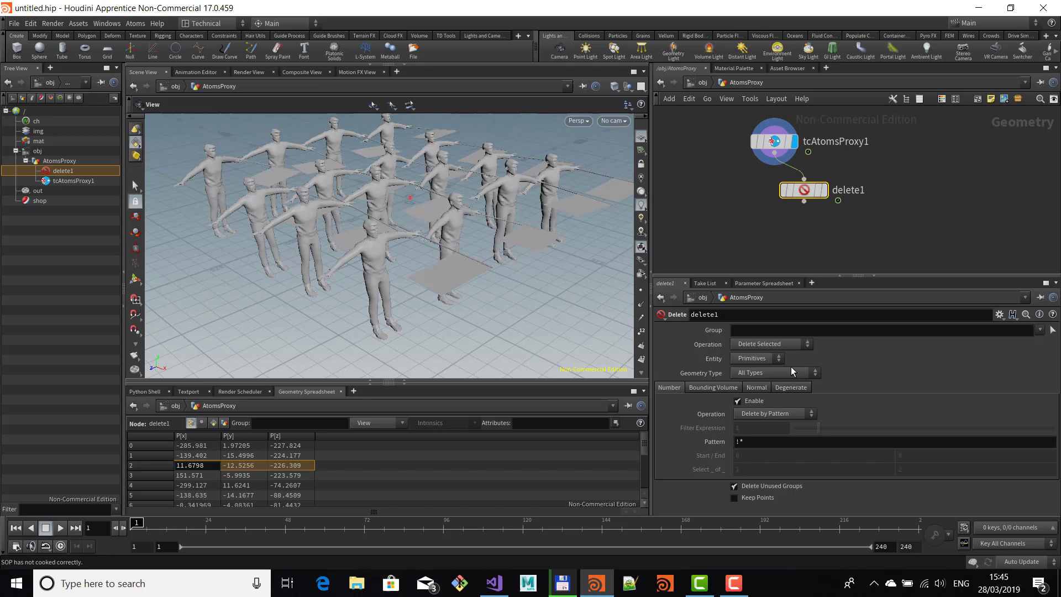
{"action": "left_click", "coordinate": [1039, 329]}
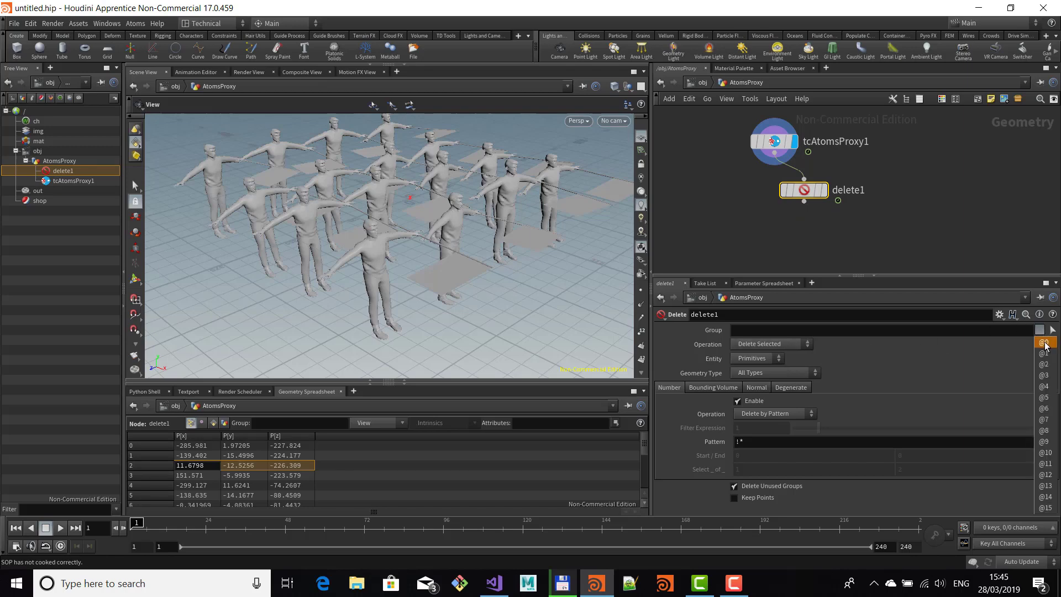
{"action": "left_click", "coordinate": [1043, 342]}
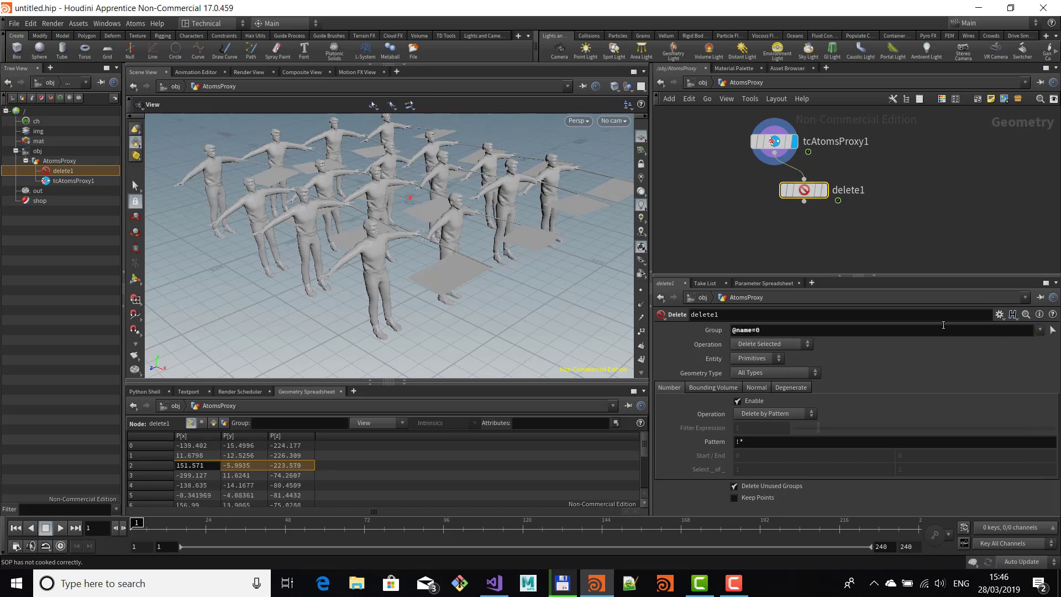
{"action": "left_click", "coordinate": [767, 343]}
{"action": "left_click", "coordinate": [774, 364]}
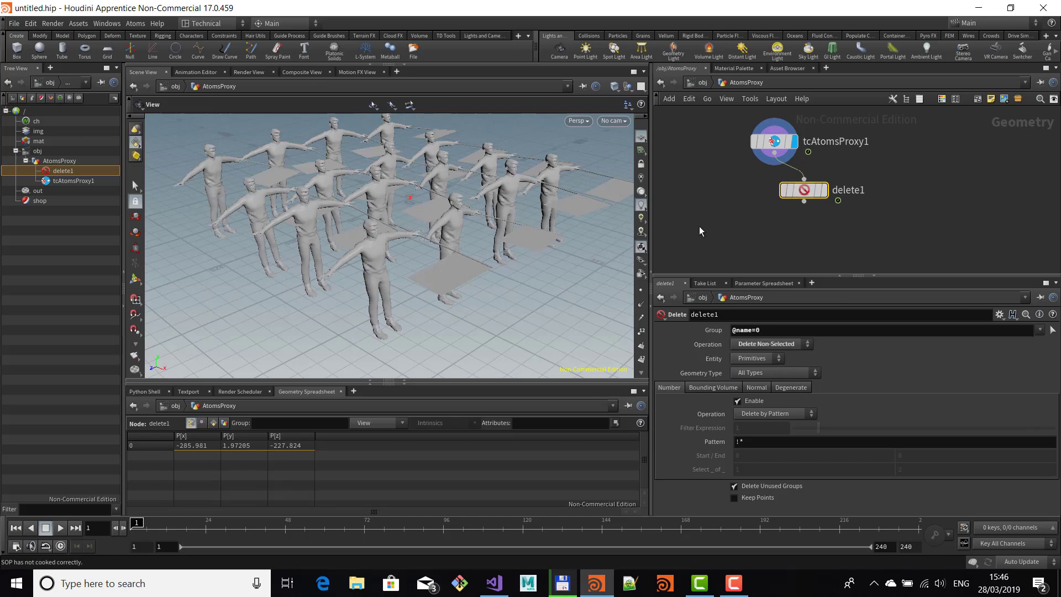
{"action": "left_click", "coordinate": [825, 195]}
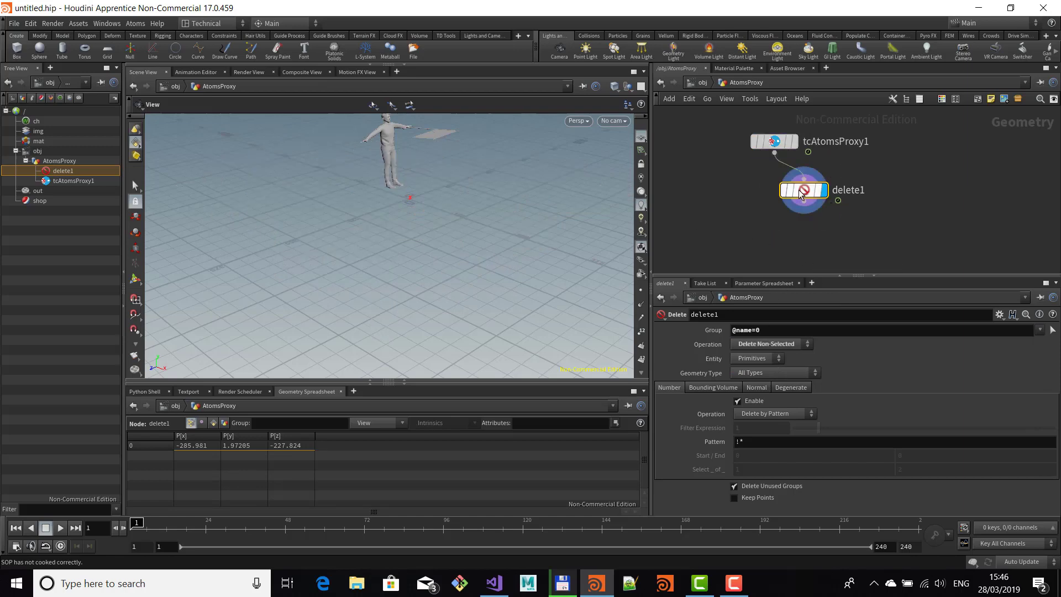
Set the Atoms proxy's mesh filter to pPlane1.
{"action": "left_click", "coordinate": [774, 141]}
{"action": "scroll", "coordinate": [668, 432], "scroll_direction": "up", "scroll_amount": 3}
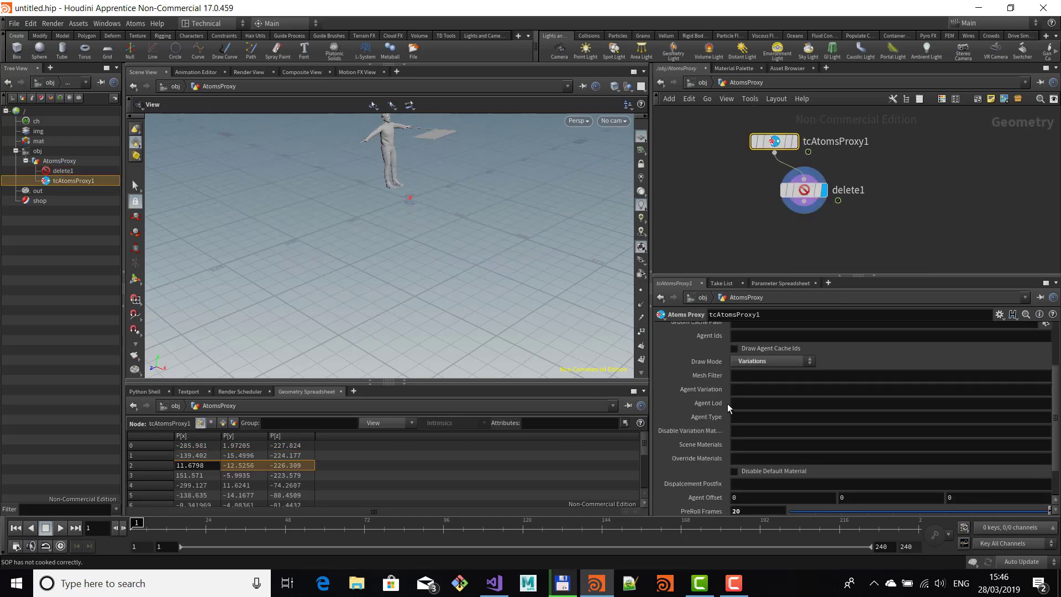
{"action": "left_click", "coordinate": [732, 376]}
{"action": "scroll", "coordinate": [467, 192], "scroll_direction": "up", "scroll_amount": 3}
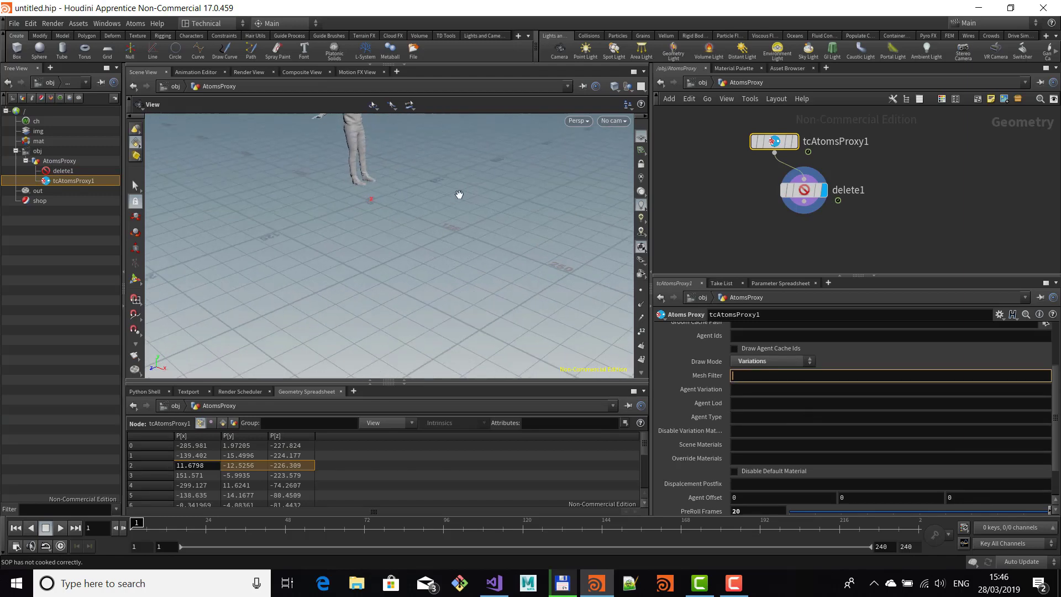
{"action": "scroll", "coordinate": [513, 183], "scroll_direction": "down", "scroll_amount": 2}
{"action": "middle_click_drag", "start_coordinate": [511, 201], "coordinate": [496, 276]}
{"action": "left_click_drag", "start_coordinate": [496, 251], "coordinate": [471, 260]}
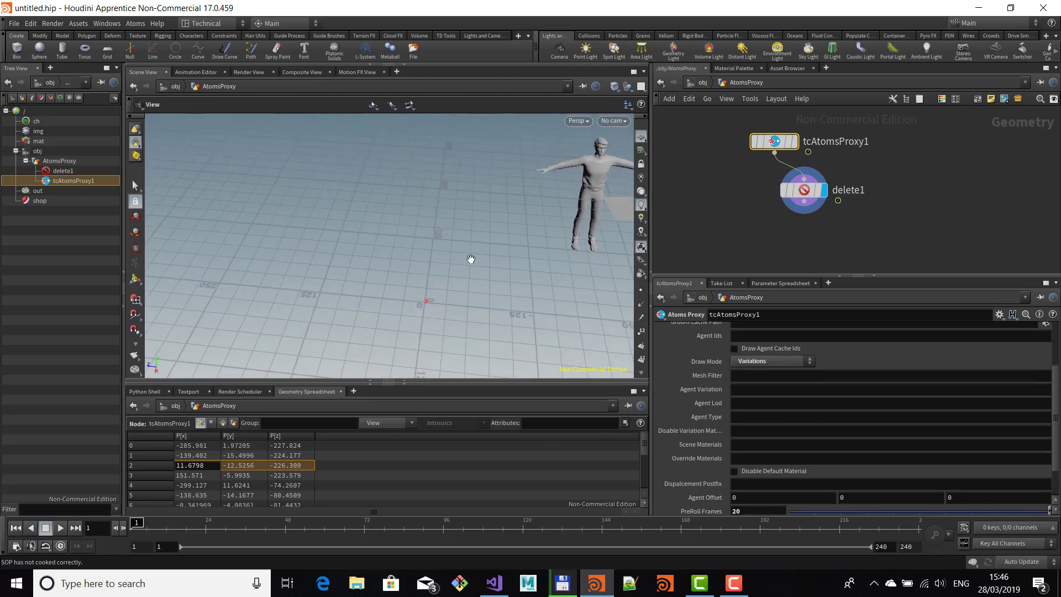
{"action": "left_click_drag", "start_coordinate": [628, 239], "coordinate": [493, 267]}
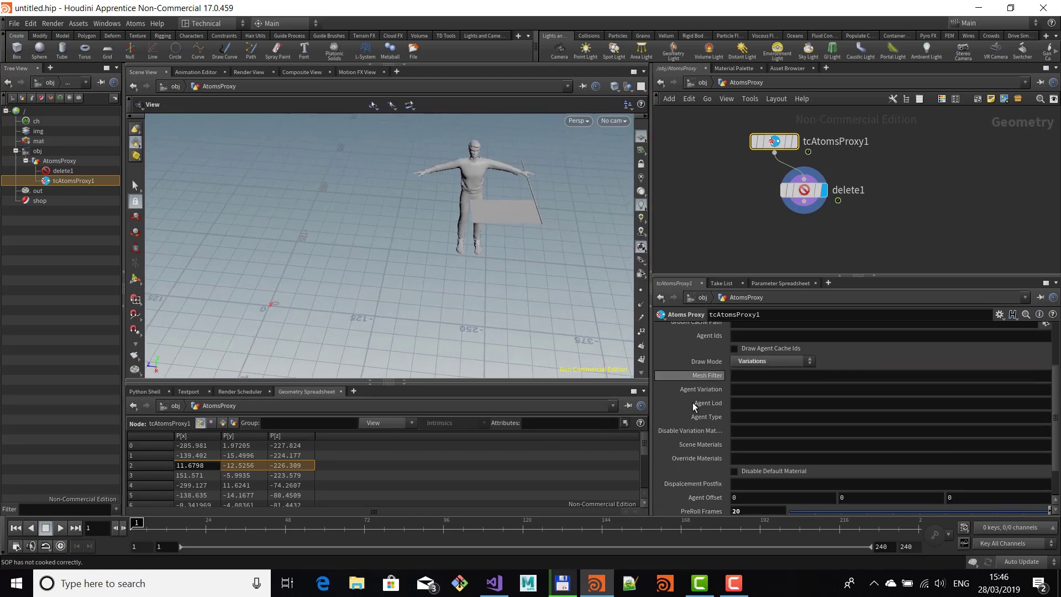
{"action": "left_click", "coordinate": [738, 378]}
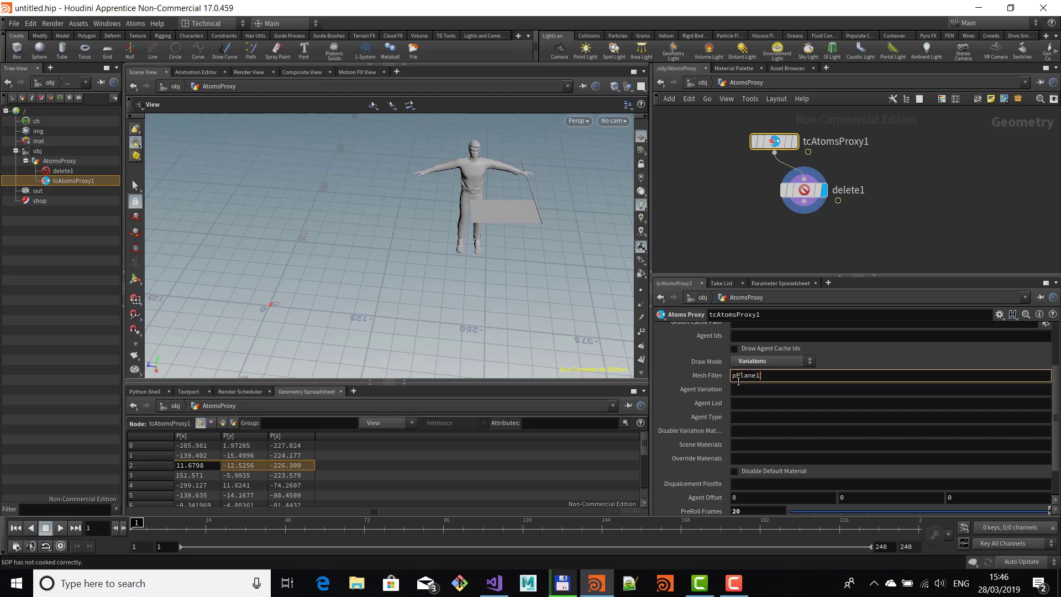
{"action": "type", "text": "pPlane1"}
{"action": "key", "text": "Return"}
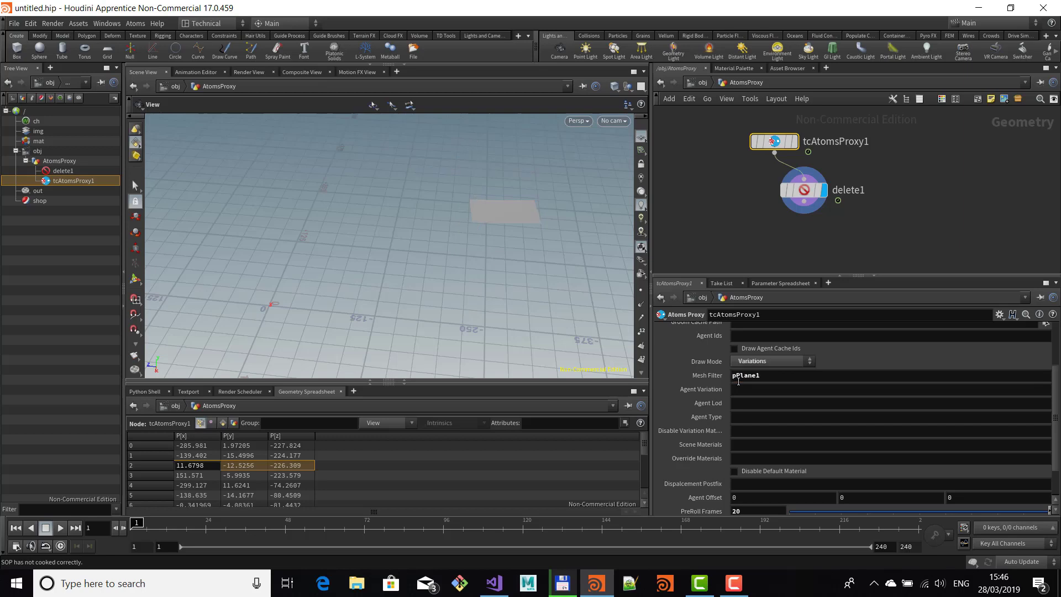
Extend the Atoms proxy's mesh filter to include pCylinder1 after pPlane1.
{"action": "left_click", "coordinate": [775, 375]}
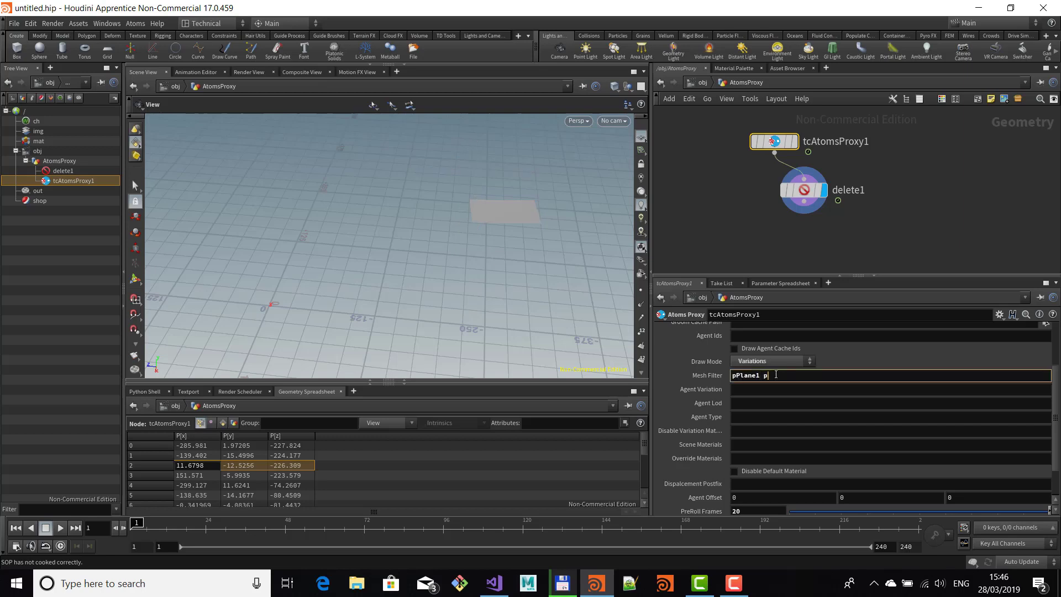
{"action": "type", "text": "pCylinder1"}
{"action": "key", "text": "Return"}
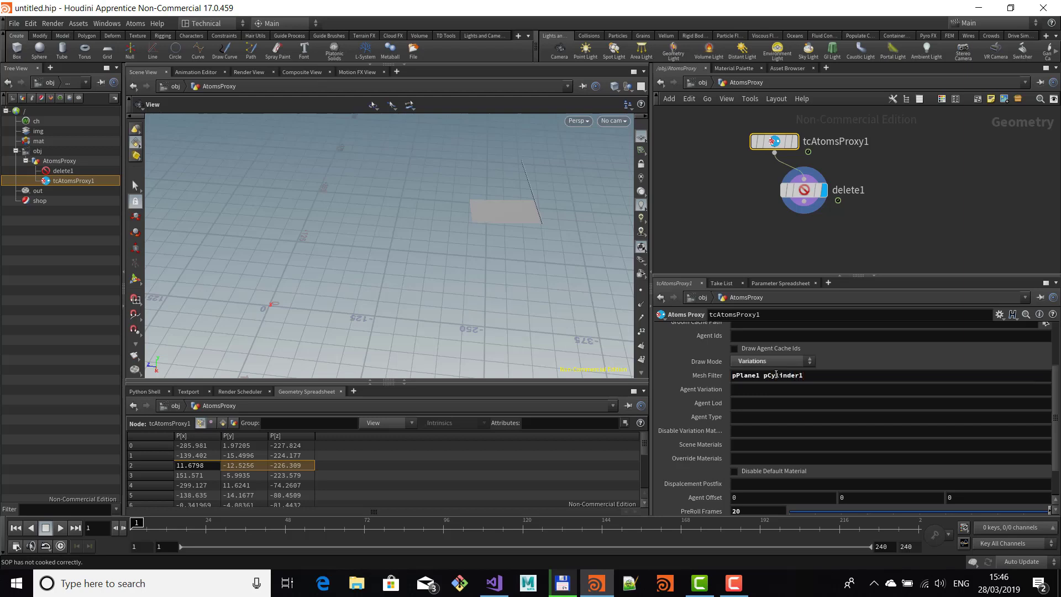
Add an Unpack node below the Delete node, connect it to the Delete output, and display it.
{"action": "left_click_drag", "start_coordinate": [809, 187], "coordinate": [801, 187]}
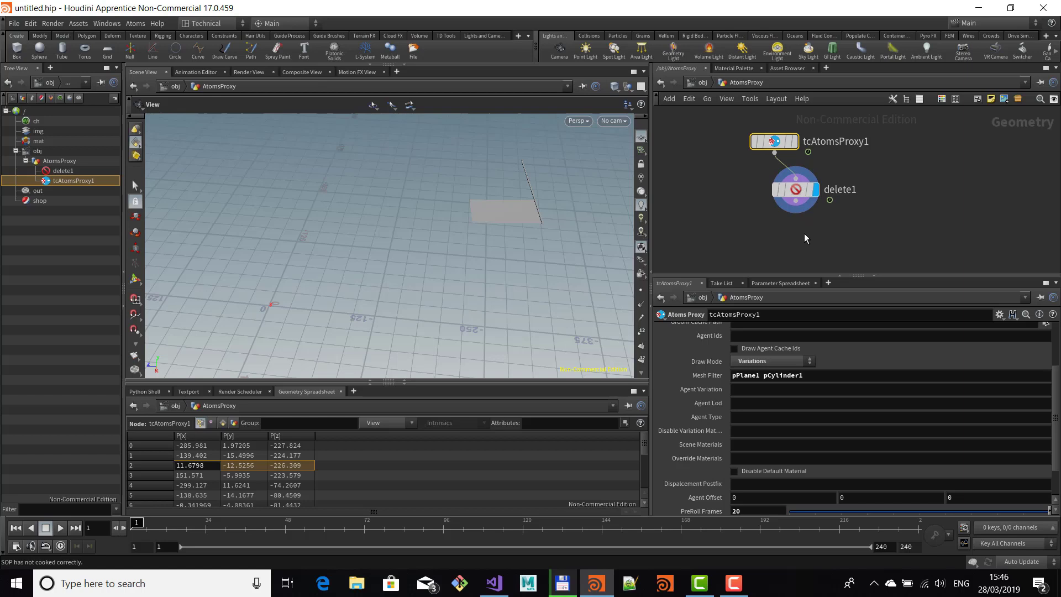
{"action": "left_click", "coordinate": [804, 234]}
{"action": "left_click", "coordinate": [799, 196]}
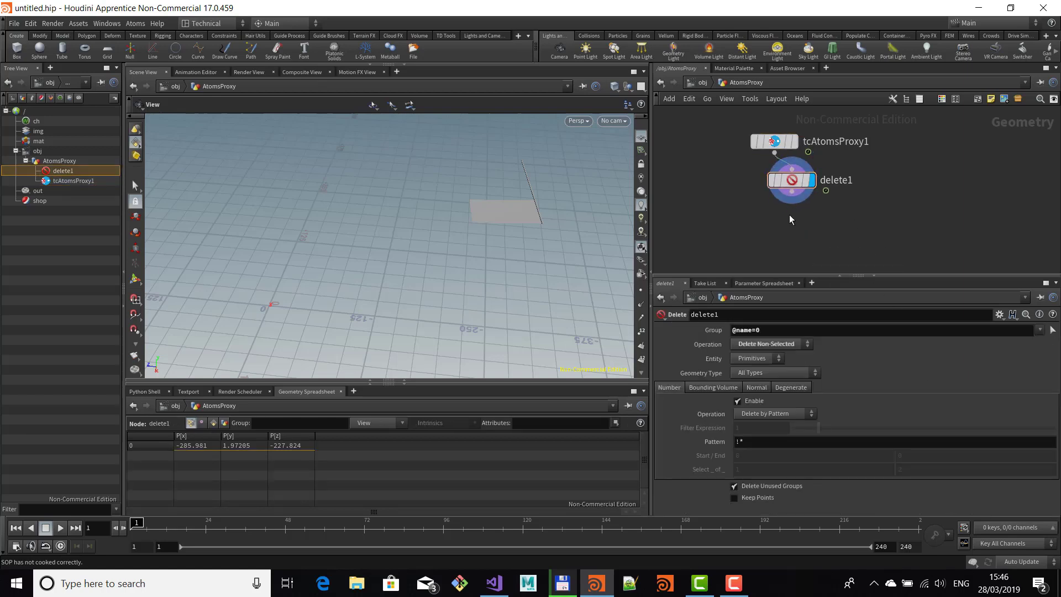
{"action": "key", "text": "Tab"}
{"action": "type", "text": "un"}
{"action": "key", "text": "Return"}
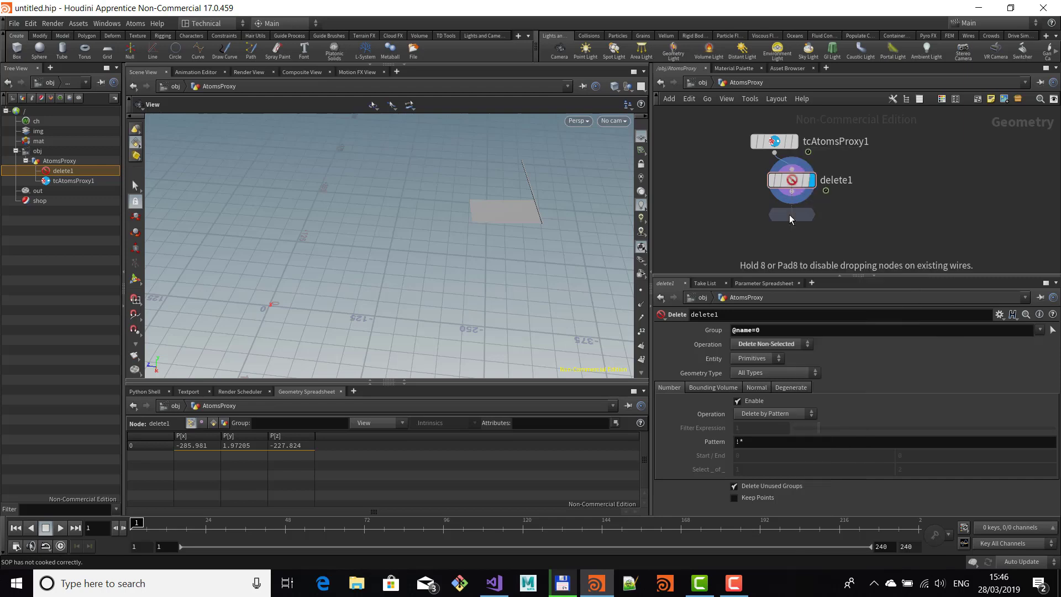
{"action": "left_click", "coordinate": [789, 215]}
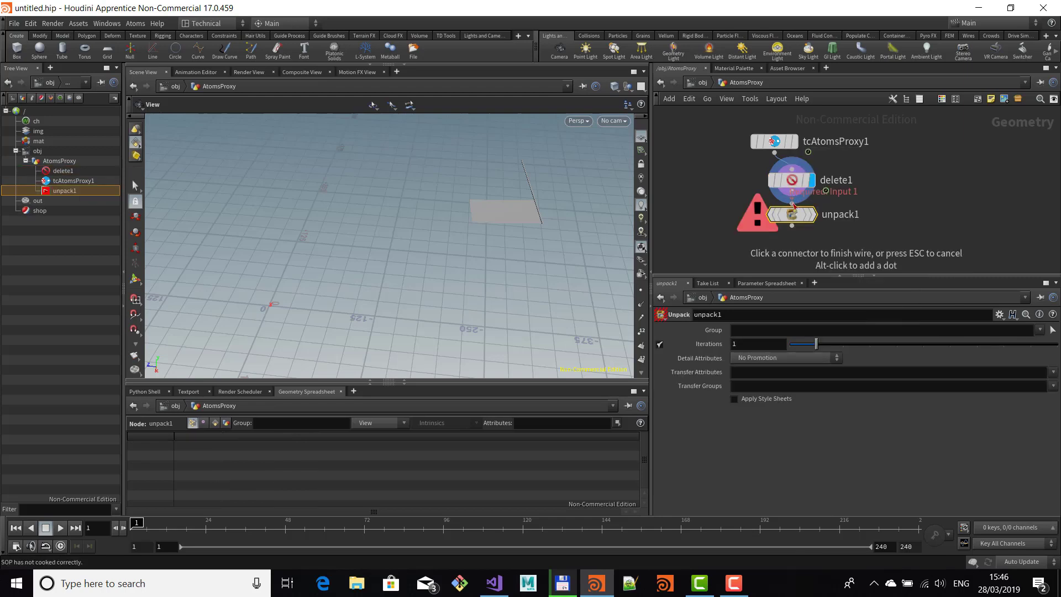
{"action": "left_click_drag", "start_coordinate": [794, 218], "coordinate": [794, 223]}
{"action": "left_click", "coordinate": [818, 193]}
Add a second Delete node after the Unpack node, wire it to the Unpack output, and display it.
{"action": "middle_click_drag", "start_coordinate": [931, 206], "coordinate": [961, 162]}
{"action": "middle_click", "coordinate": [823, 176]}
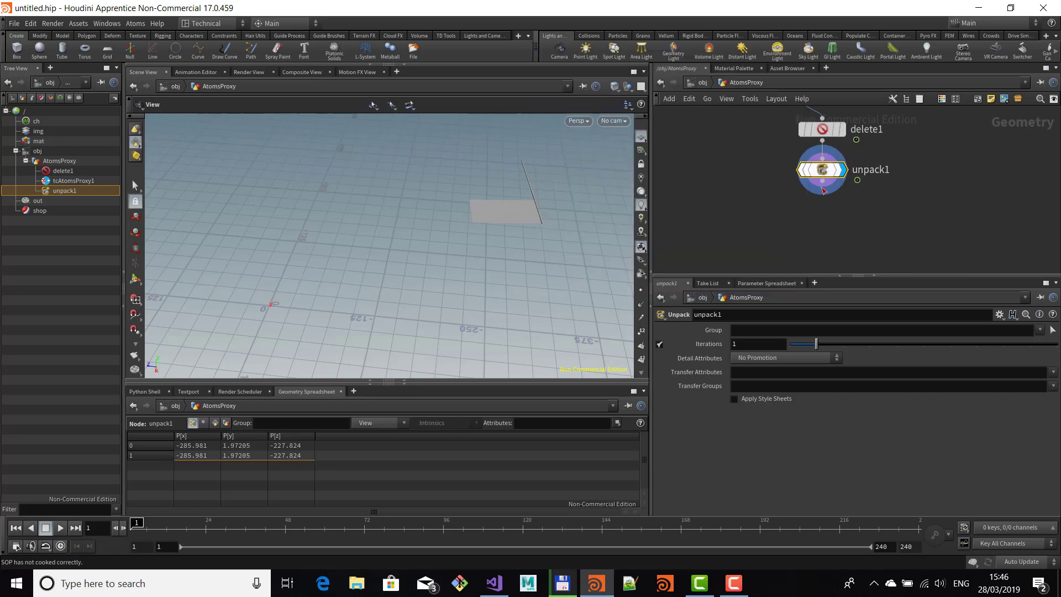
{"action": "key", "text": "Tab"}
{"action": "type", "text": "del"}
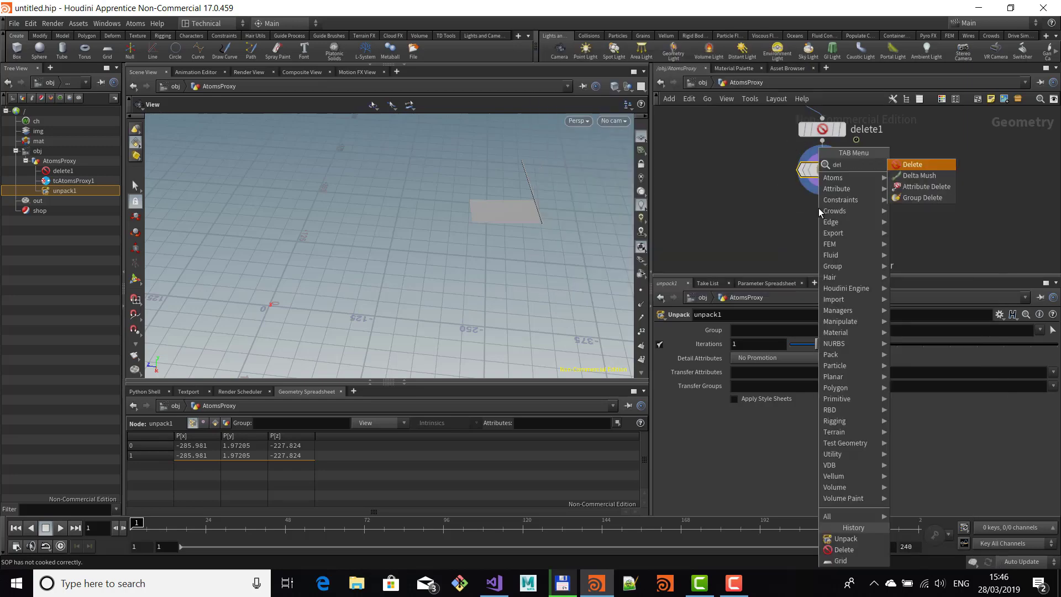
{"action": "key", "text": "Return"}
{"action": "left_click", "coordinate": [819, 208]}
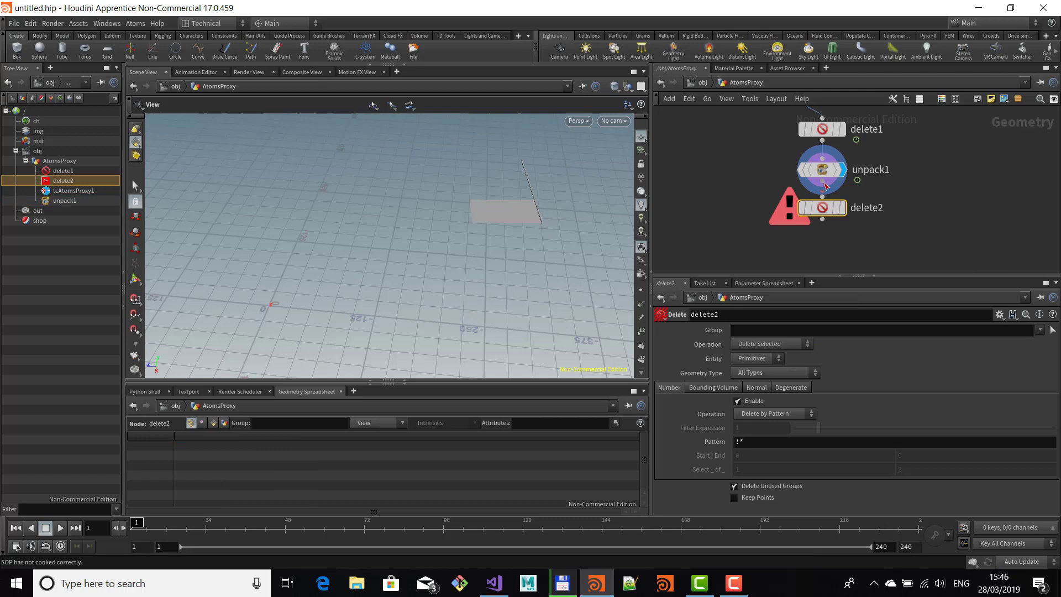
{"action": "left_click", "coordinate": [823, 180]}
{"action": "left_click", "coordinate": [822, 197]}
{"action": "left_click", "coordinate": [842, 208]}
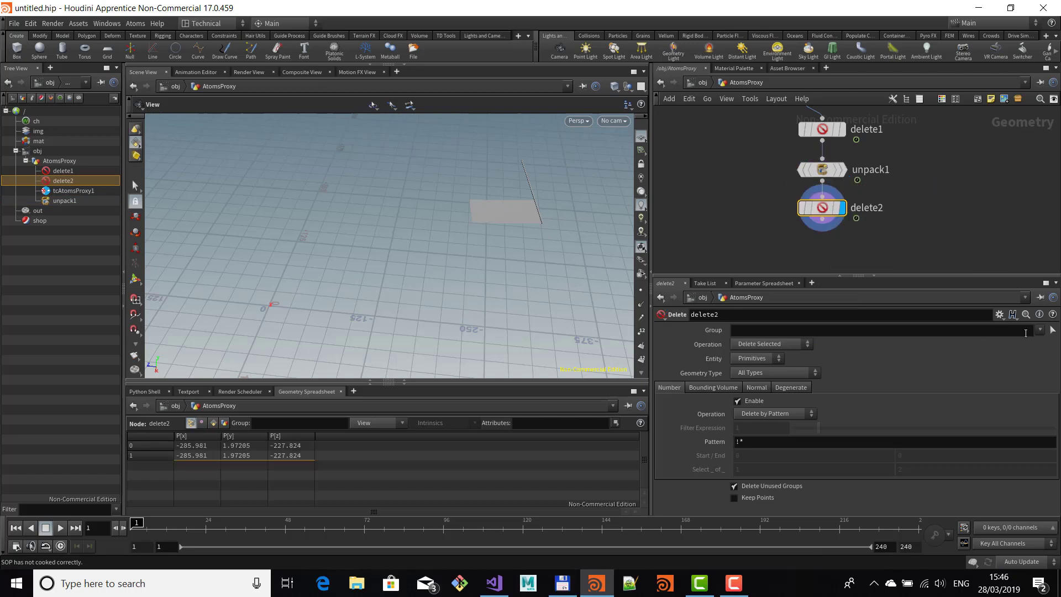
{"action": "left_click", "coordinate": [1039, 330]}
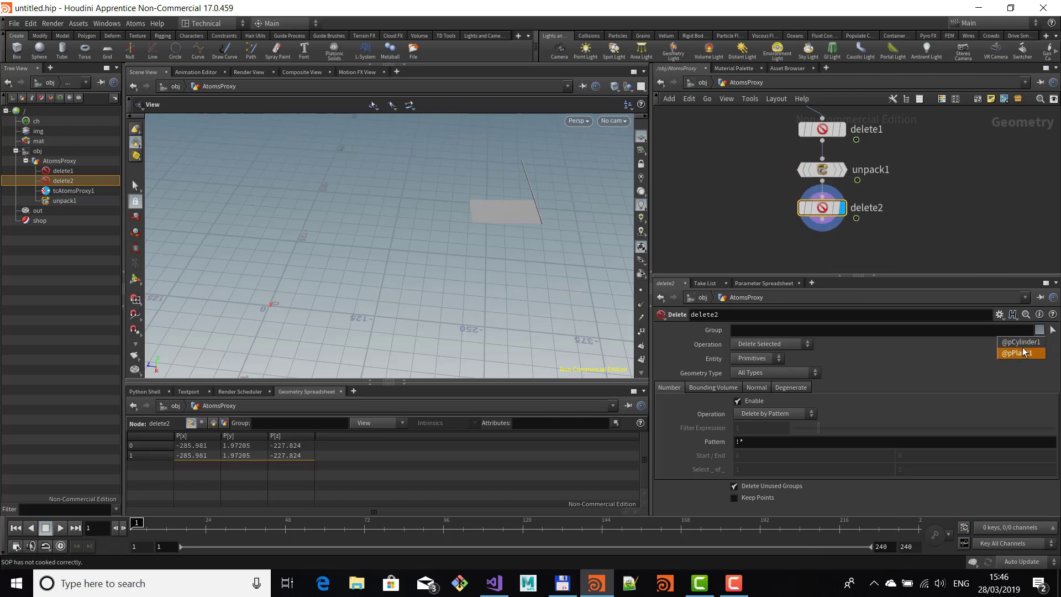
{"action": "mouse_move", "coordinate": [840, 217]}
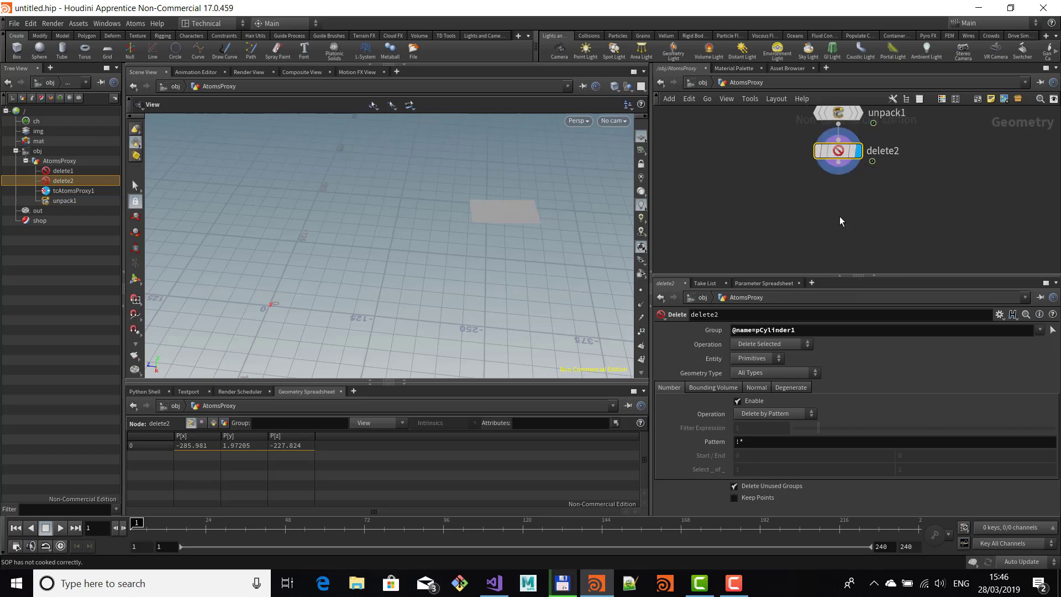
{"action": "key", "text": "Tab"}
{"action": "type", "text": "unp"}
{"action": "key", "text": "Return"}
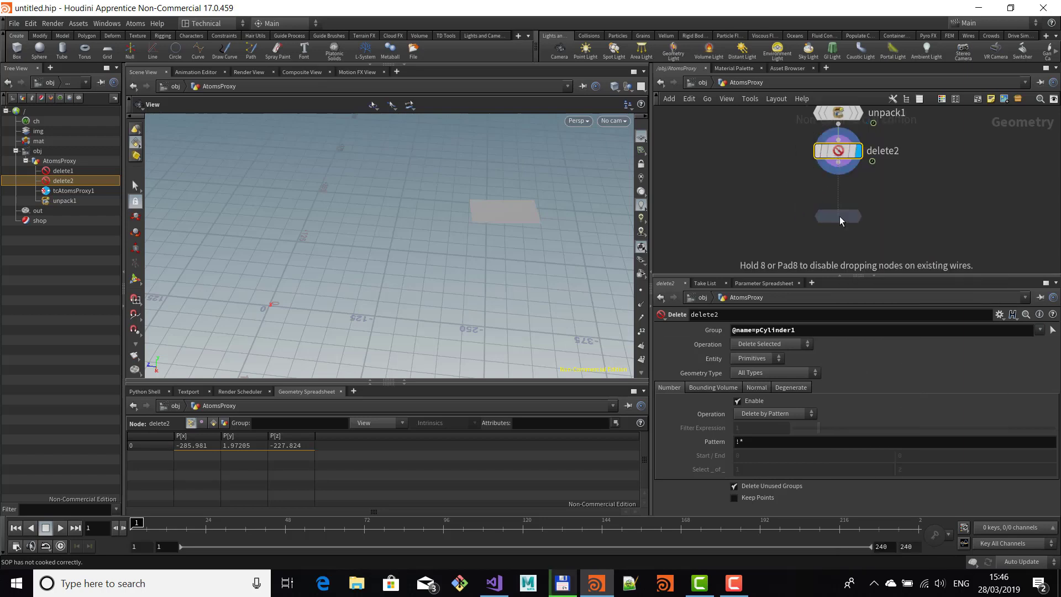
{"action": "left_click", "coordinate": [831, 198]}
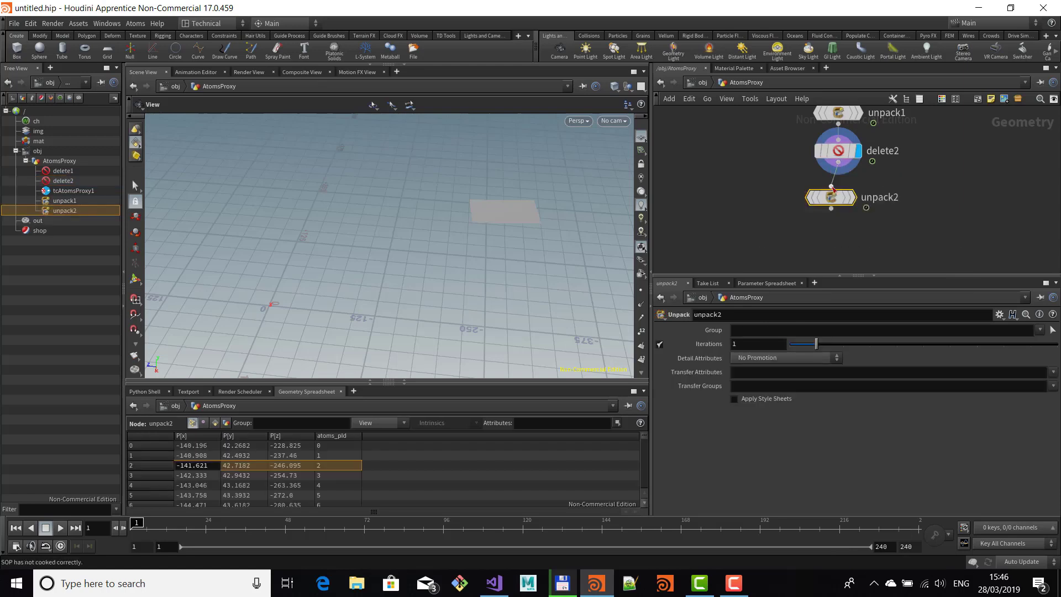
{"action": "left_click_drag", "start_coordinate": [836, 197], "coordinate": [843, 193]}
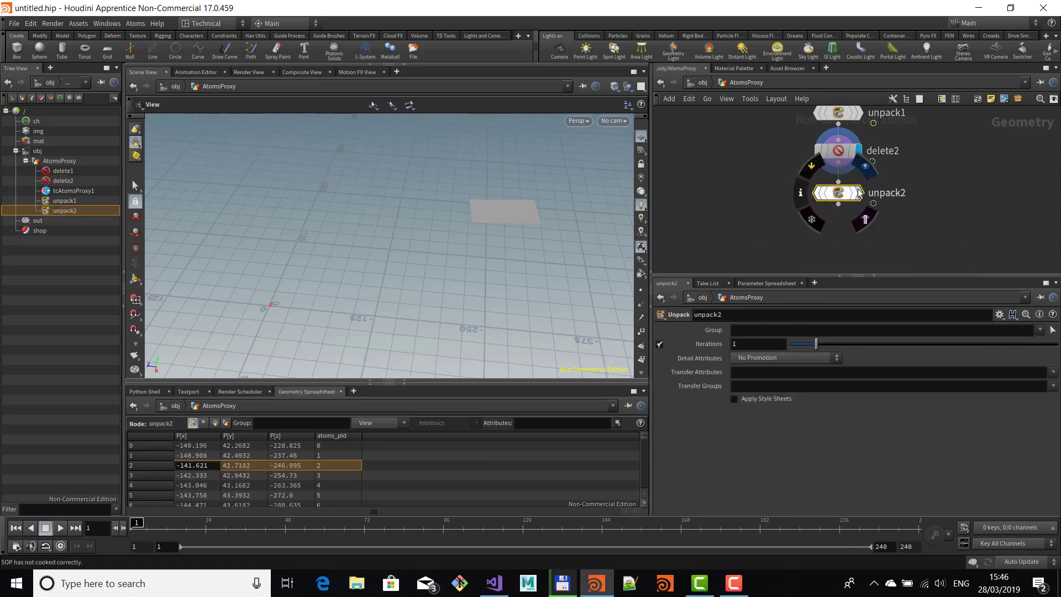
{"action": "left_click", "coordinate": [858, 193]}
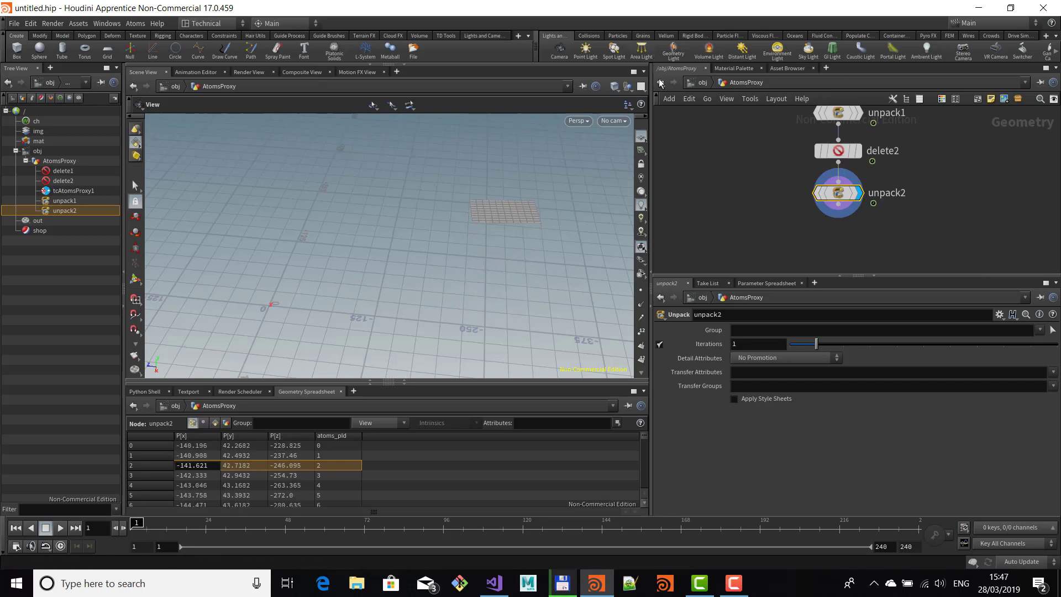
Apply Vellum Cloth to the unpacked plane of the AtomsProxy object.
{"action": "left_click", "coordinate": [666, 36]}
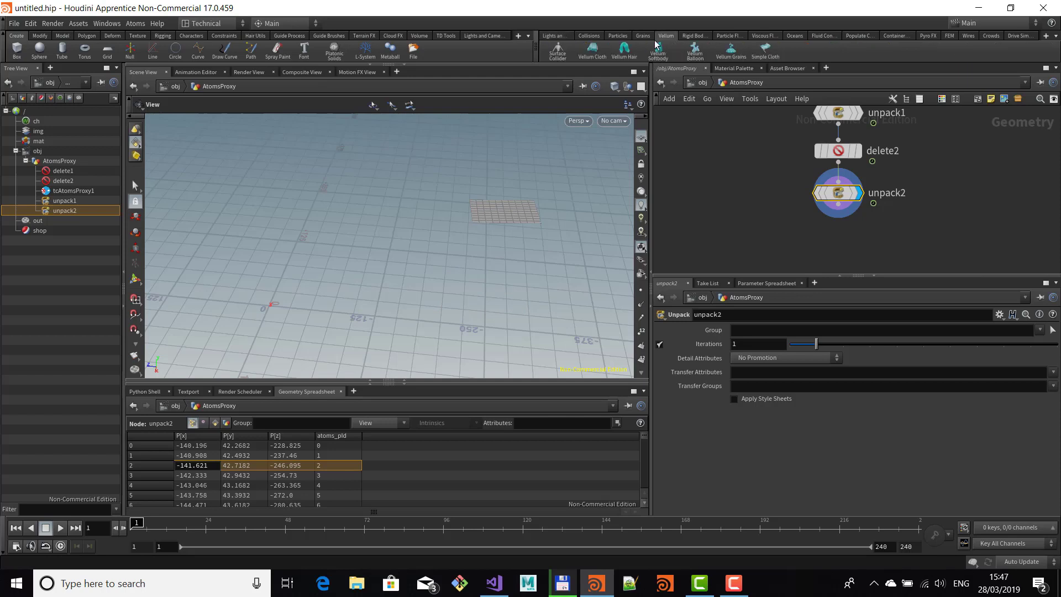
{"action": "left_click", "coordinate": [592, 49]}
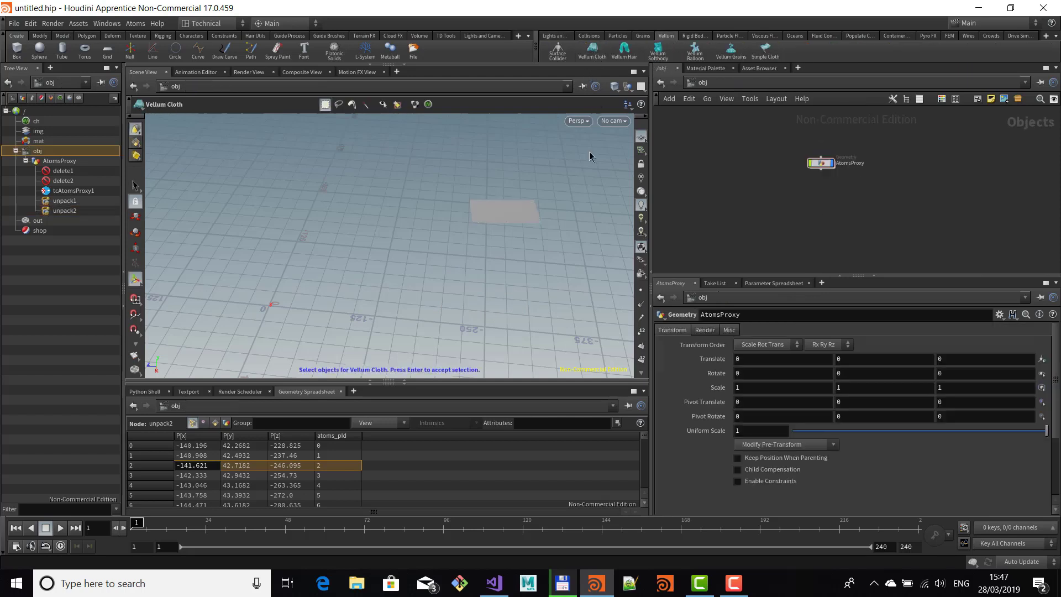
{"action": "left_click", "coordinate": [499, 217]}
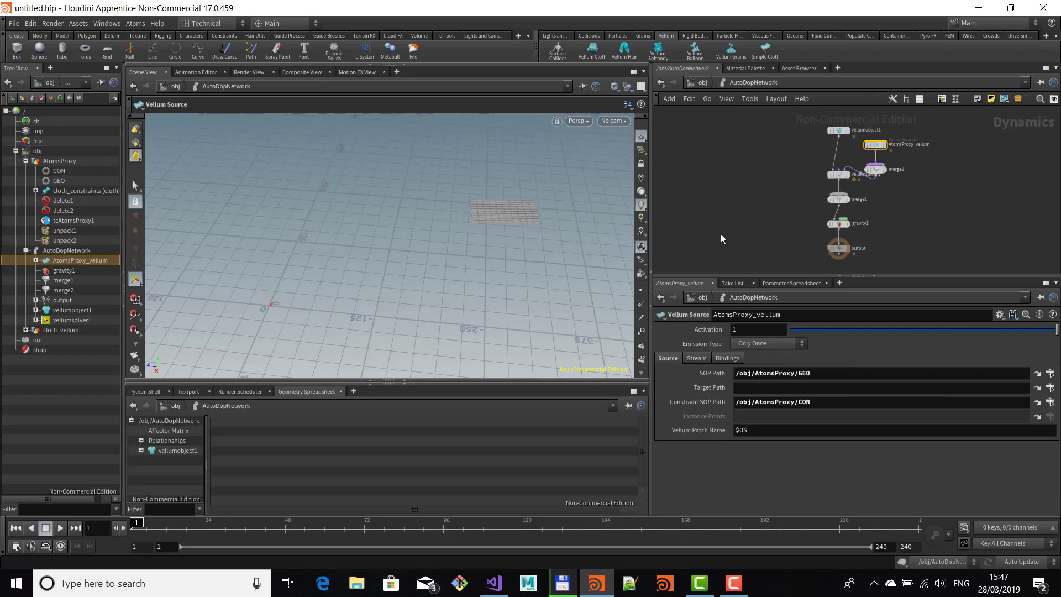
Examine the cloth constraint, GEO and CON nodes below the second Unpack node in the AtomsProxy network.
{"action": "key", "text": "u"}
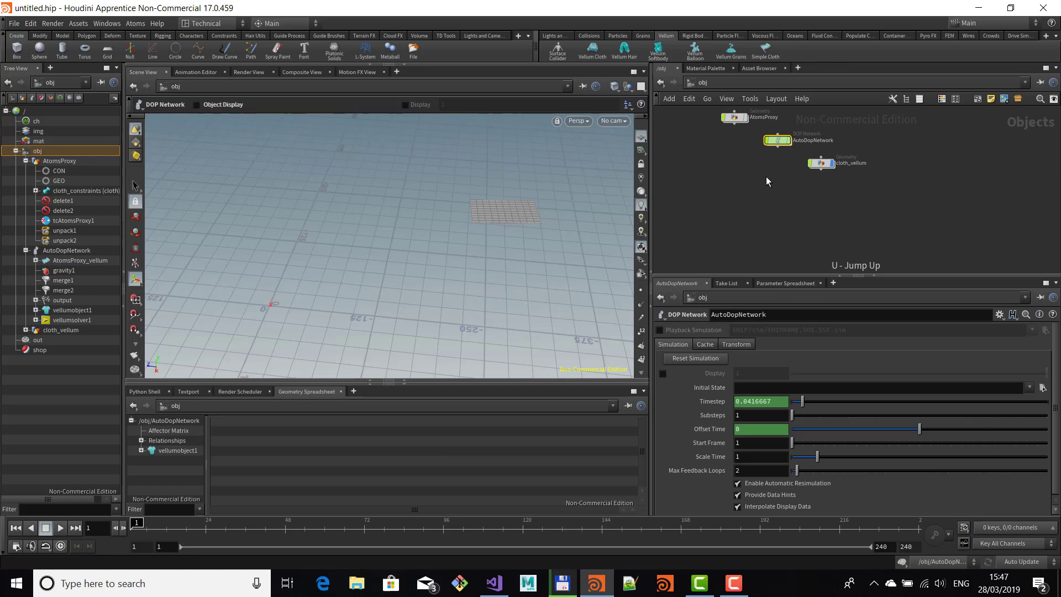
{"action": "double_click", "coordinate": [755, 158]}
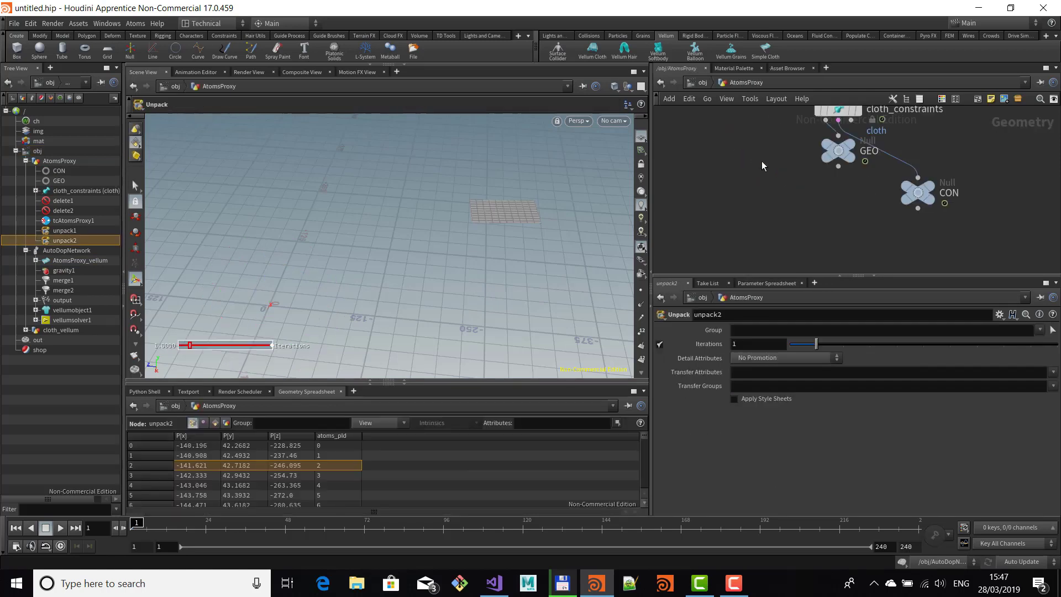
{"action": "middle_click_drag", "start_coordinate": [855, 180], "coordinate": [846, 276]}
{"action": "scroll", "coordinate": [795, 193], "scroll_direction": "down", "scroll_amount": 1}
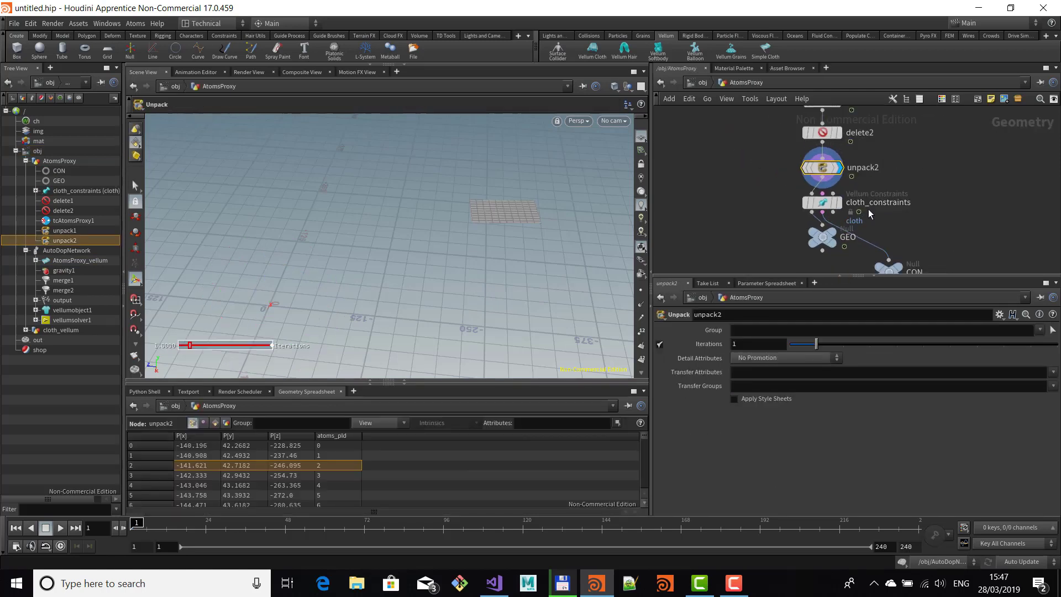
{"action": "middle_click_drag", "start_coordinate": [921, 164], "coordinate": [921, 211]}
{"action": "key", "text": "u"}
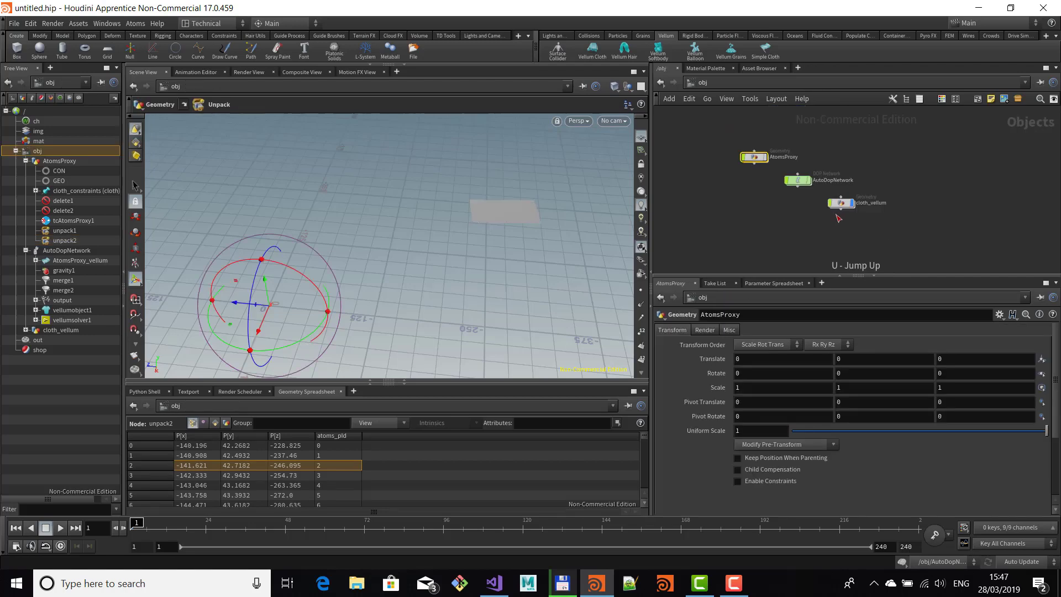
Open the cloth_vellum network, play the cloth simulation, and return to the first frame.
{"action": "double_click", "coordinate": [841, 206]}
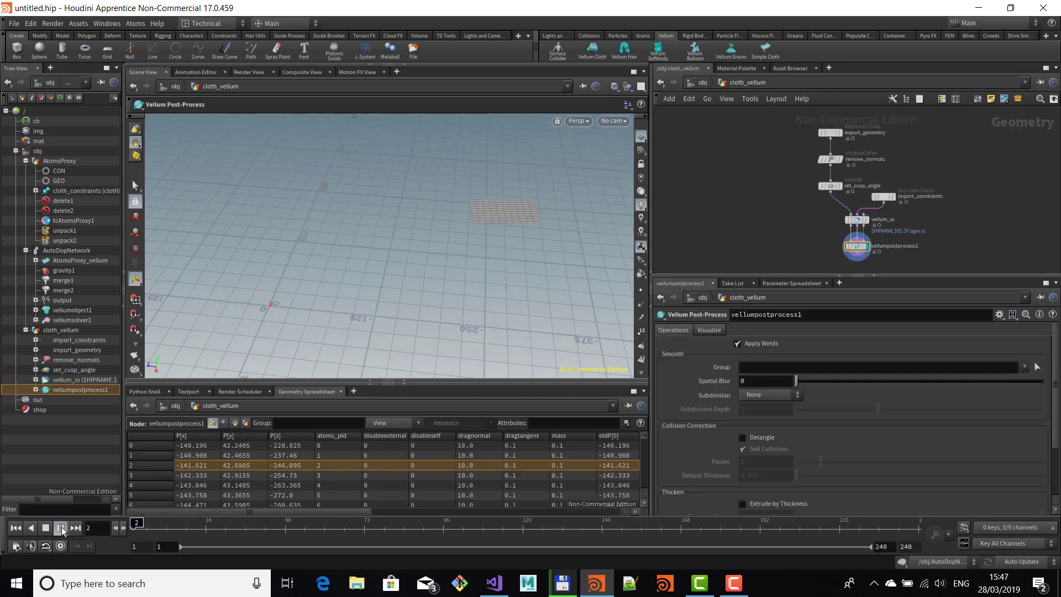
{"action": "left_click", "coordinate": [61, 528]}
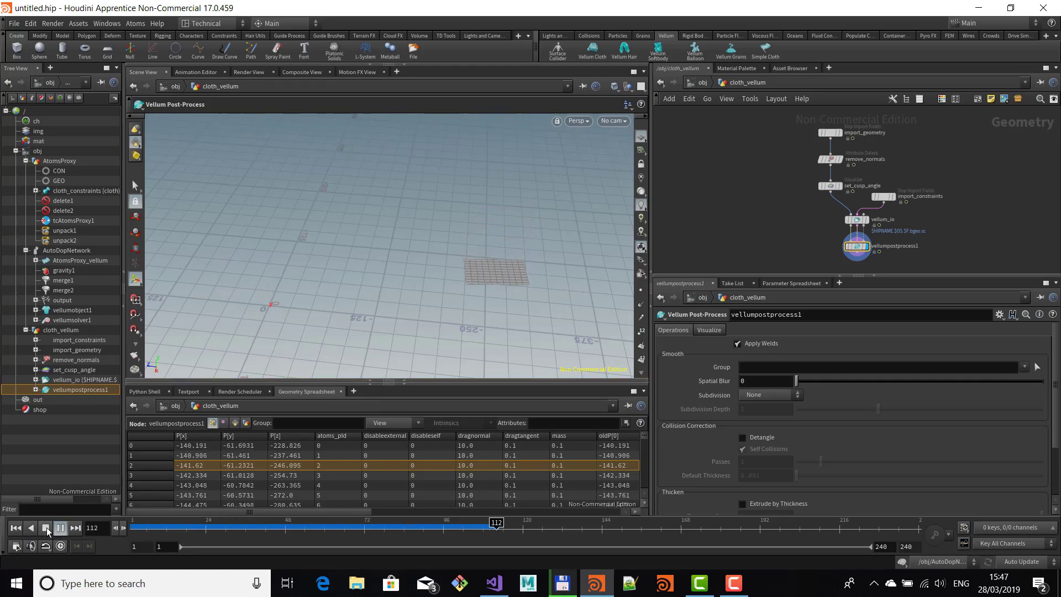
{"action": "left_click", "coordinate": [61, 527]}
{"action": "left_click", "coordinate": [11, 528]}
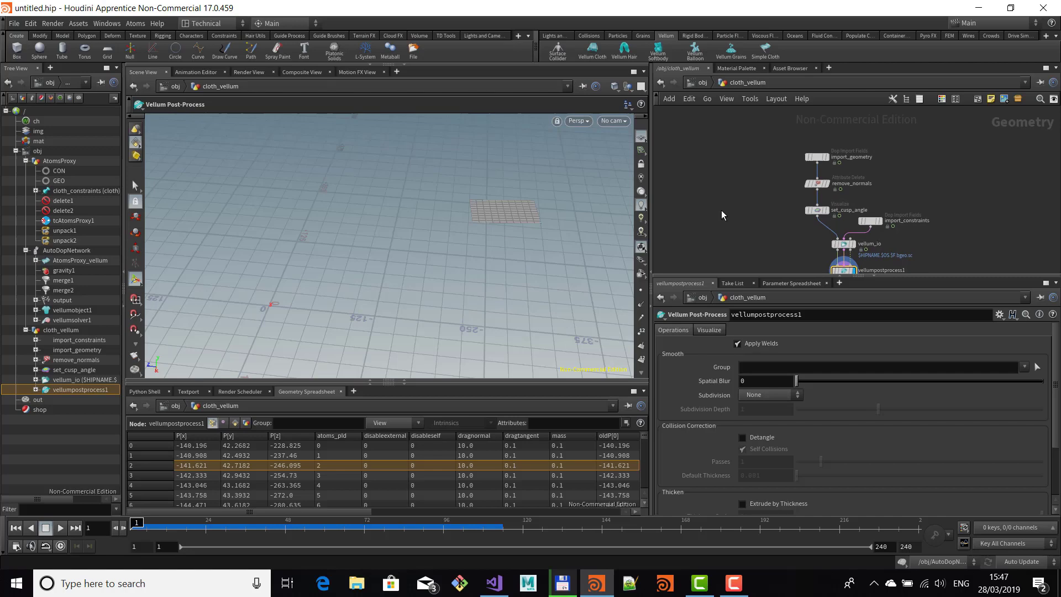
Add a For-Each Primitive loop to the AtomsProxy network, beside the Delete and Unpack chain.
{"action": "key", "text": "u"}
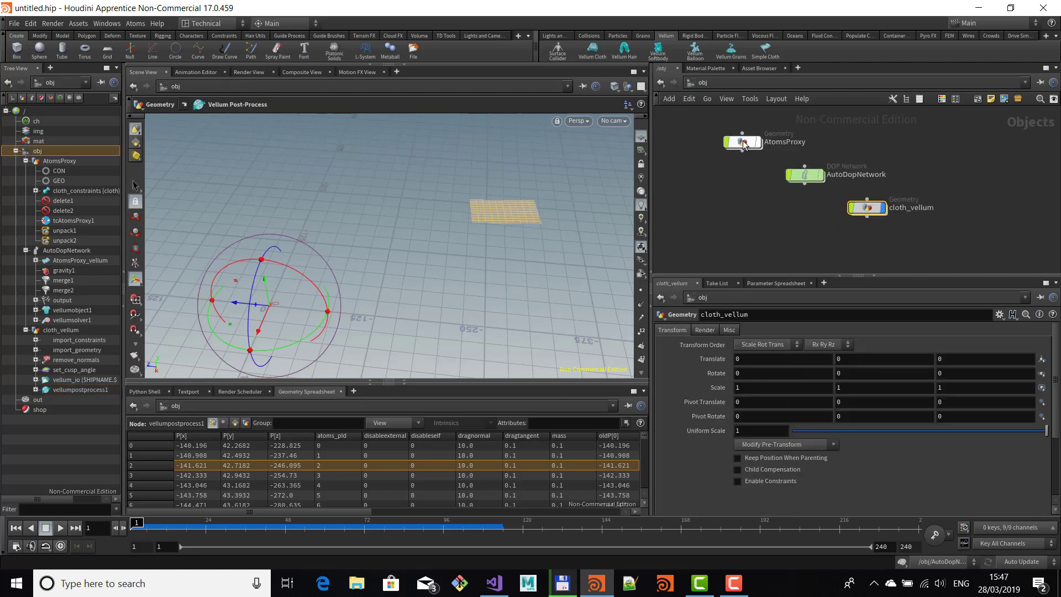
{"action": "double_click", "coordinate": [743, 141]}
{"action": "middle_click_drag", "start_coordinate": [806, 137], "coordinate": [808, 215]}
{"action": "middle_click_drag", "start_coordinate": [901, 147], "coordinate": [965, 218]}
{"action": "scroll", "coordinate": [909, 208], "scroll_direction": "down", "scroll_amount": 1}
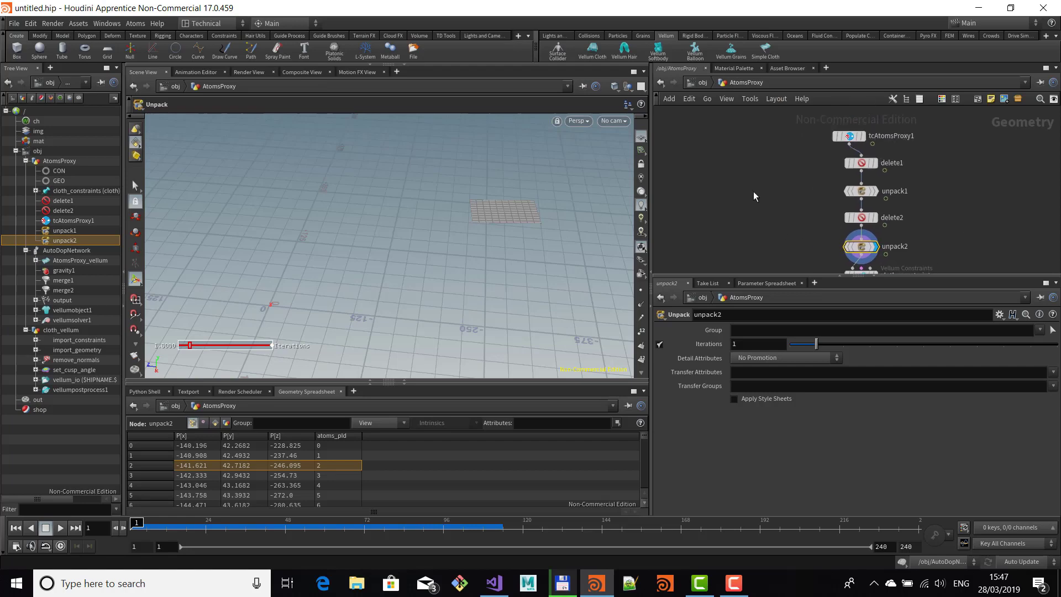
{"action": "key", "text": "Tab"}
{"action": "type", "text": "for"}
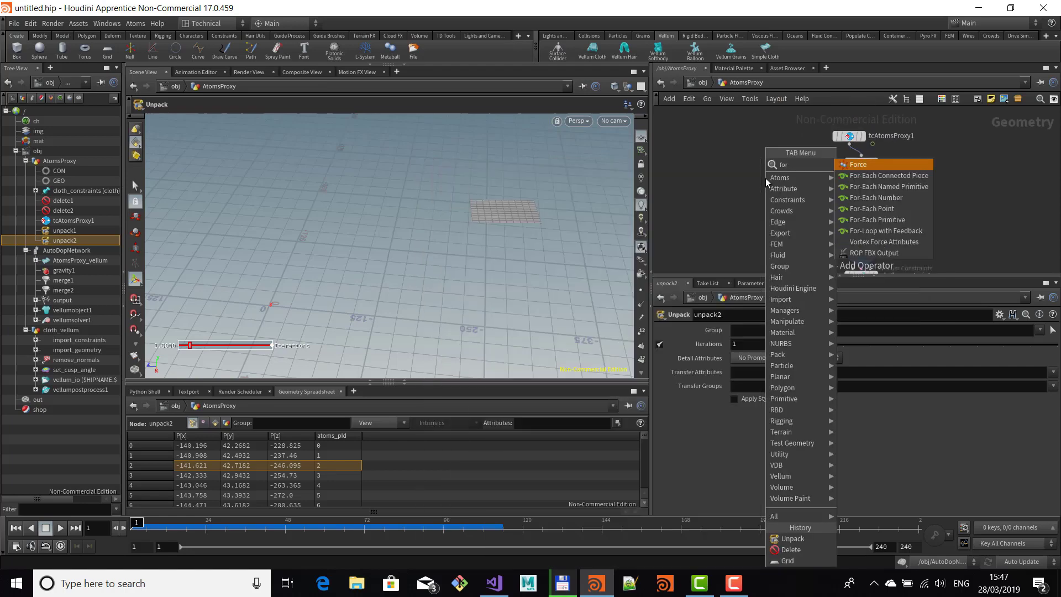
{"action": "key", "text": "Down"}
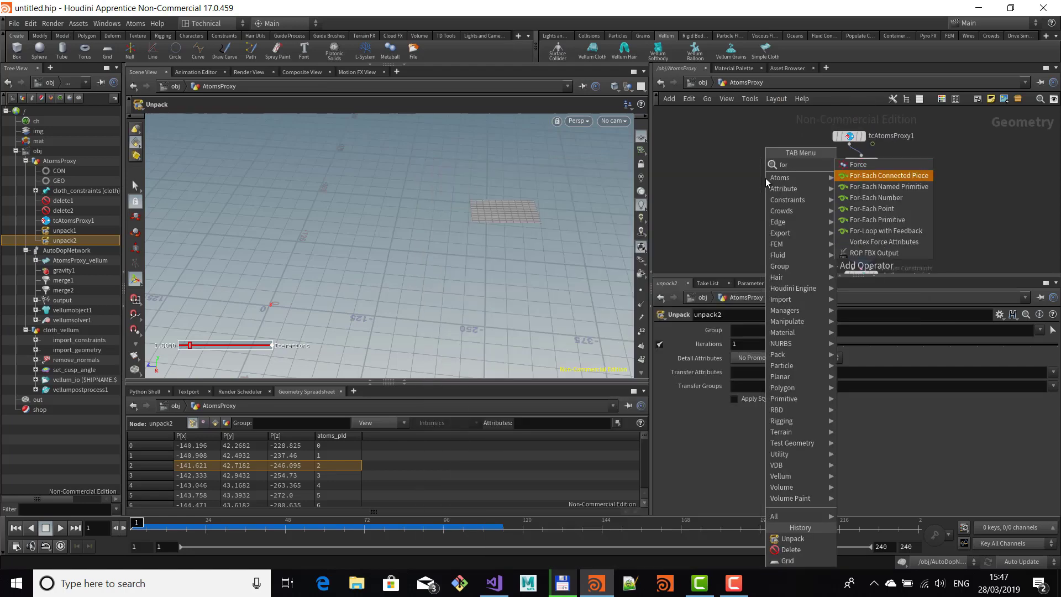
{"action": "key", "text": "Down"}
{"action": "key", "text": "Down"}
{"action": "key", "text": "Down"}
{"action": "key", "text": "Down"}
{"action": "key", "text": "Return"}
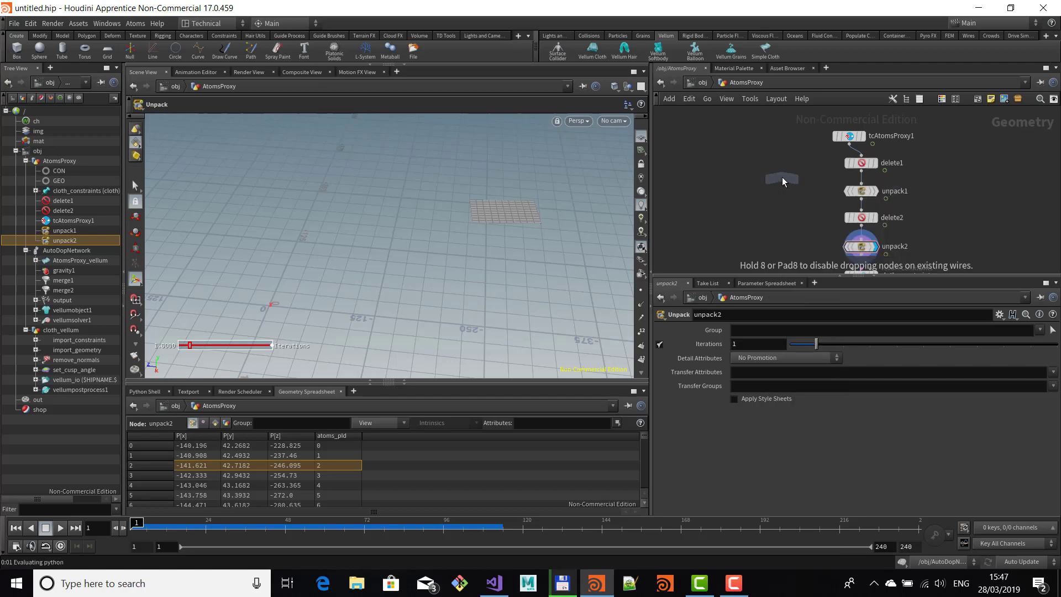
{"action": "left_click", "coordinate": [780, 176]}
Clear the group expression of the first Delete node.
{"action": "middle_click_drag", "start_coordinate": [931, 183], "coordinate": [922, 160]}
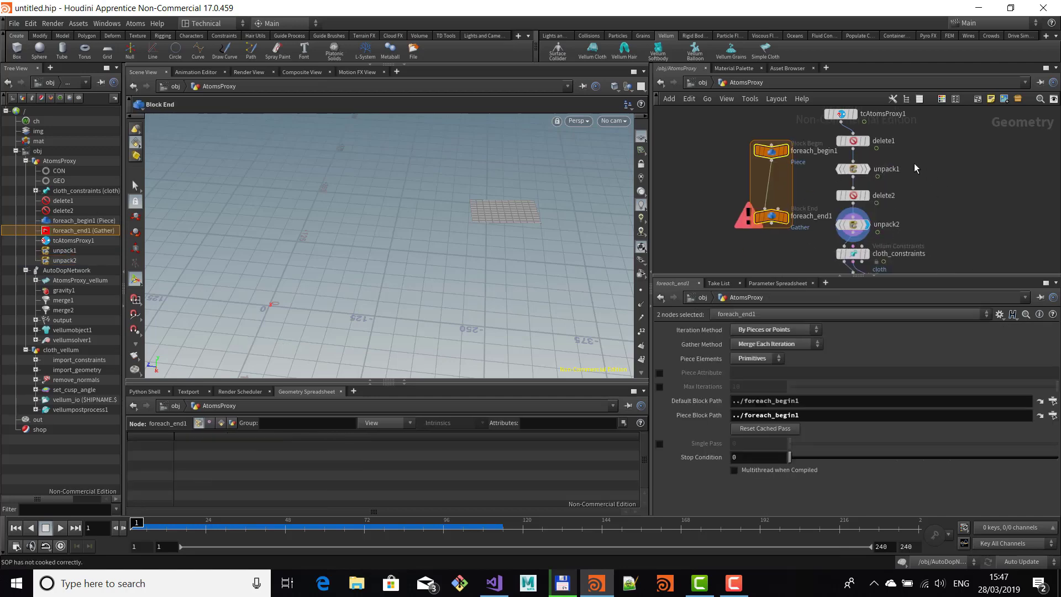
{"action": "left_click", "coordinate": [854, 148]}
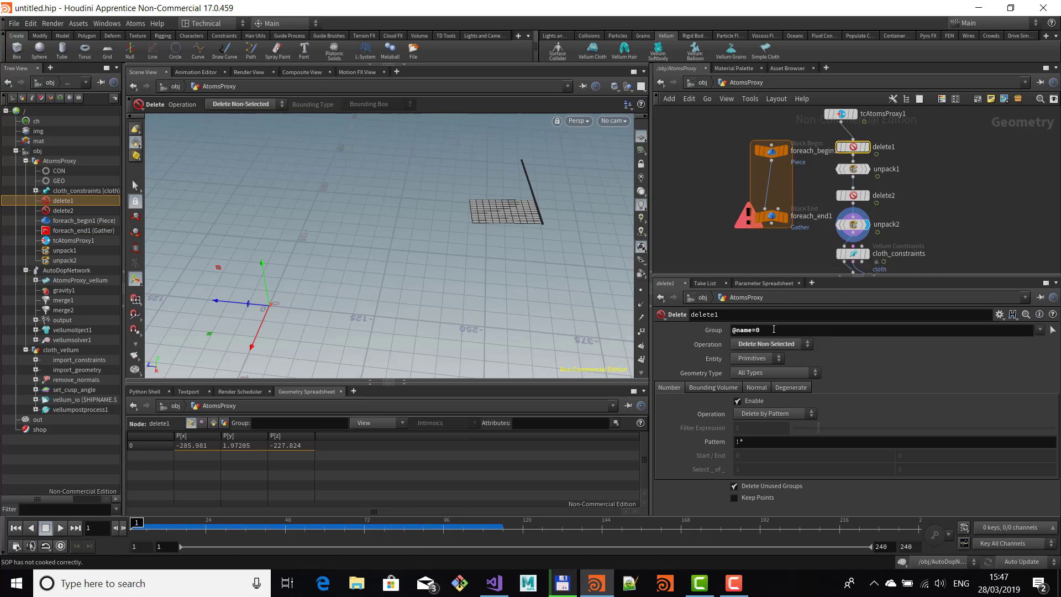
{"action": "left_click_drag", "start_coordinate": [773, 329], "coordinate": [707, 340]}
{"action": "key", "text": "BackSpace"}
{"action": "key", "text": "Return"}
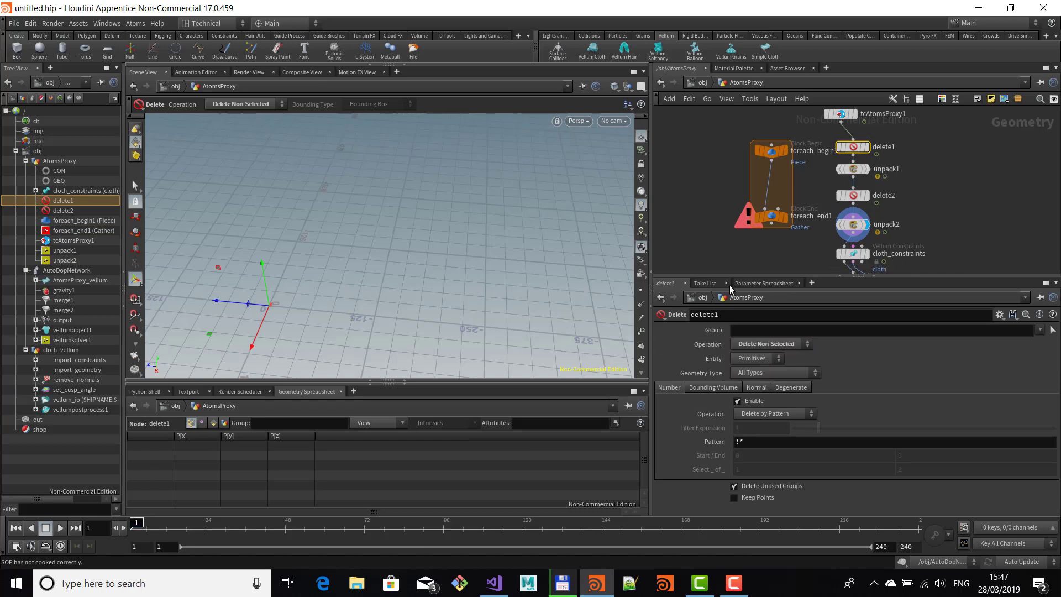
Wire tcAtomsProxy1 through foreach_begin1 into the first Delete node, and move foreach_end1 down below the cloth nodes.
{"action": "left_click", "coordinate": [840, 120]}
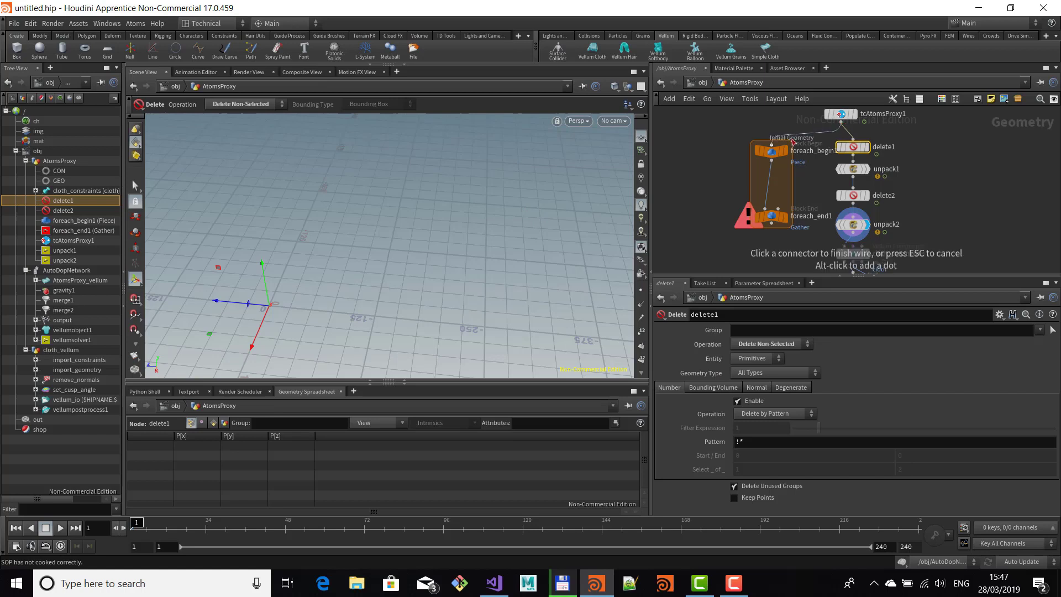
{"action": "left_click", "coordinate": [772, 160]}
{"action": "left_click", "coordinate": [846, 148]}
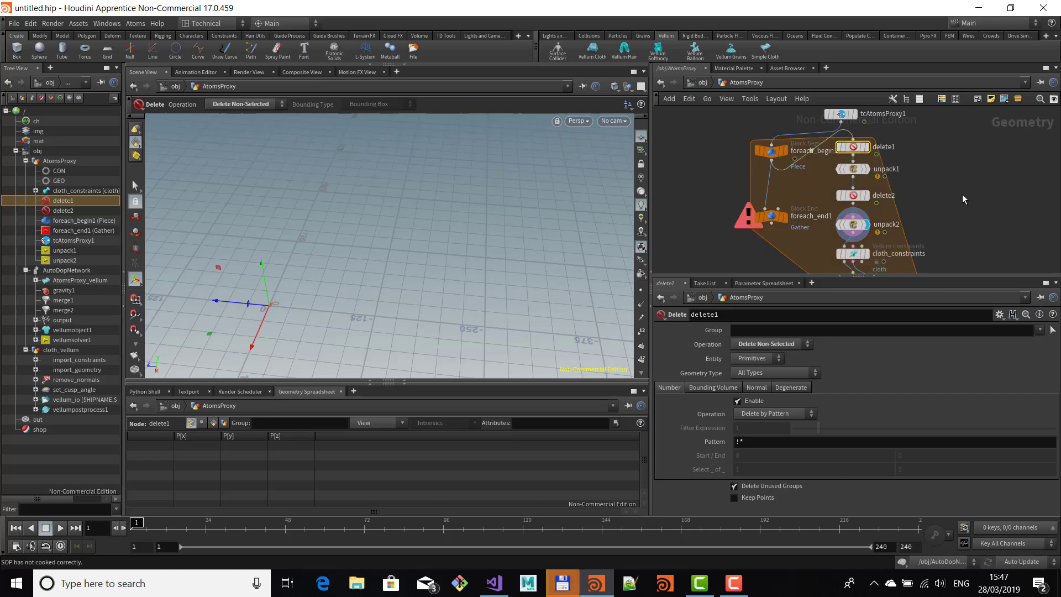
{"action": "left_click_drag", "start_coordinate": [684, 142], "coordinate": [705, 251]}
{"action": "middle_click_drag", "start_coordinate": [897, 203], "coordinate": [932, 152]}
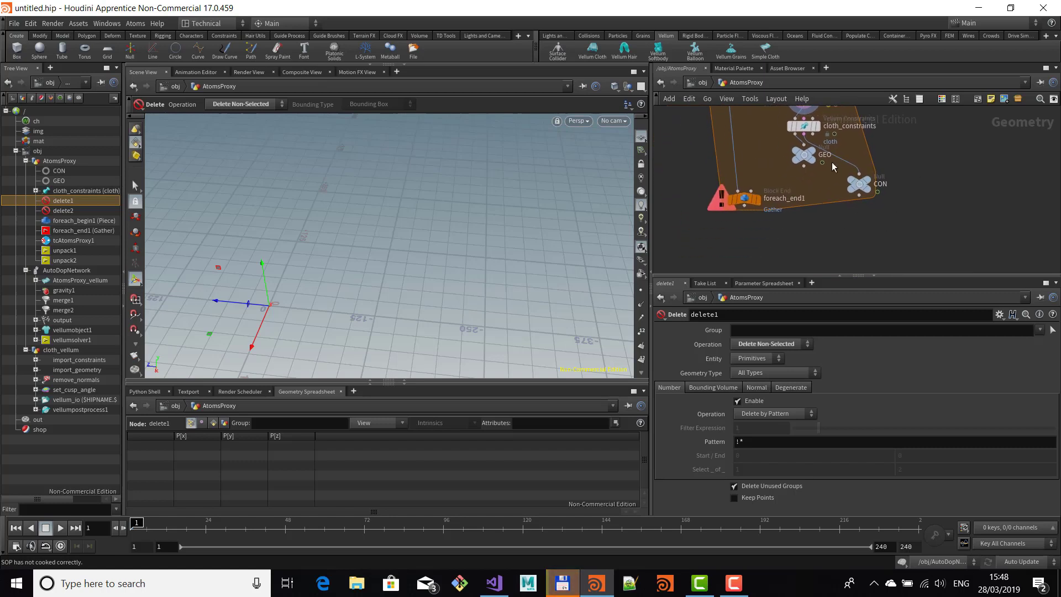
Move the GEO null below the loop's end node, and undo the move.
{"action": "left_click_drag", "start_coordinate": [804, 148], "coordinate": [760, 258]}
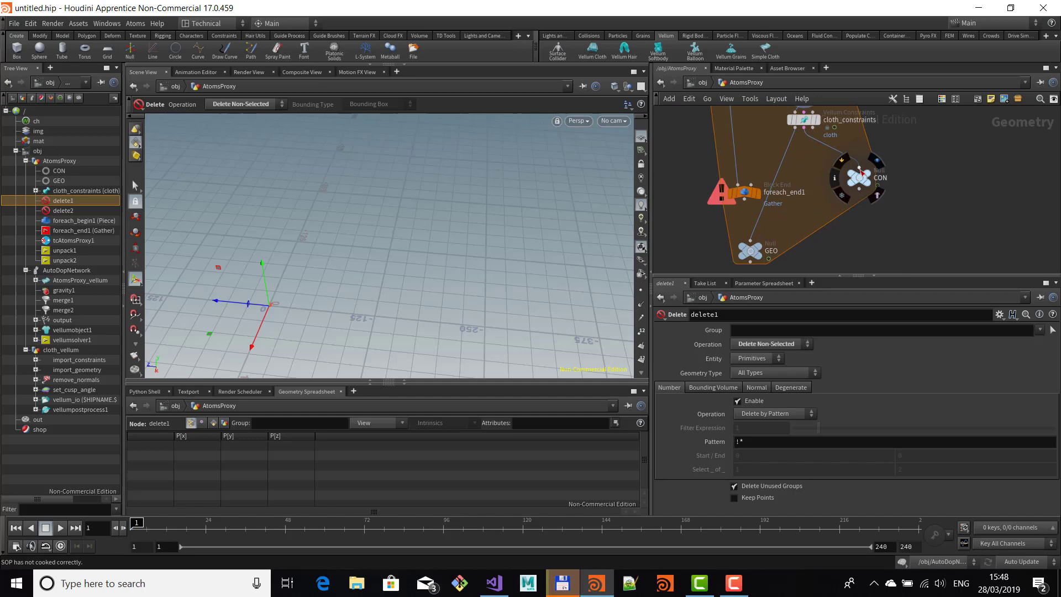
{"action": "key", "text": "ctrl+z"}
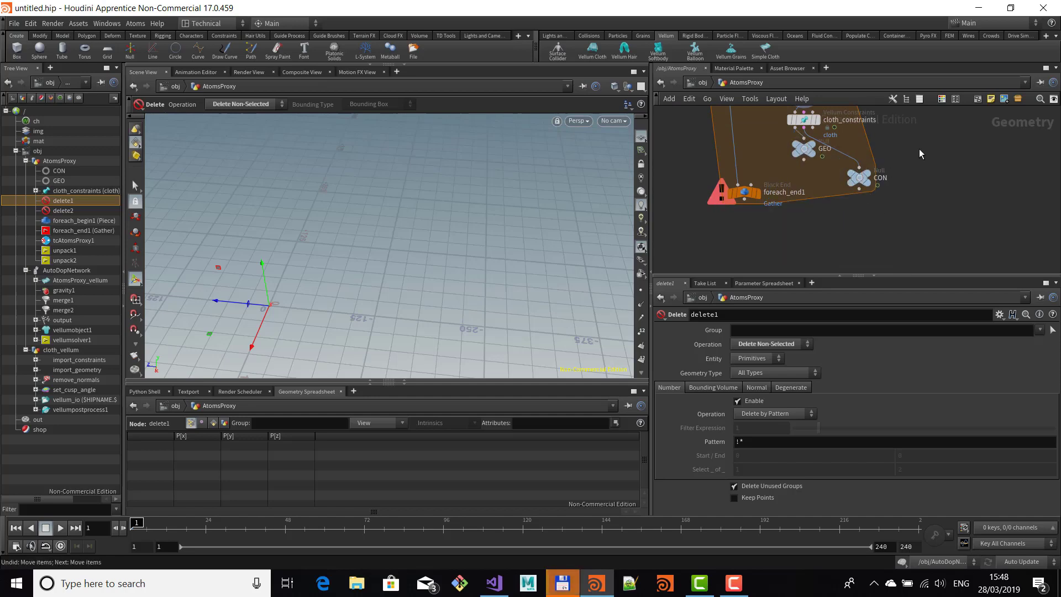
Add a Vellum Pack node inside the For-Each loop, beside cloth_constraints.
{"action": "middle_click_drag", "start_coordinate": [920, 148], "coordinate": [962, 193]}
{"action": "key", "text": "Tab"}
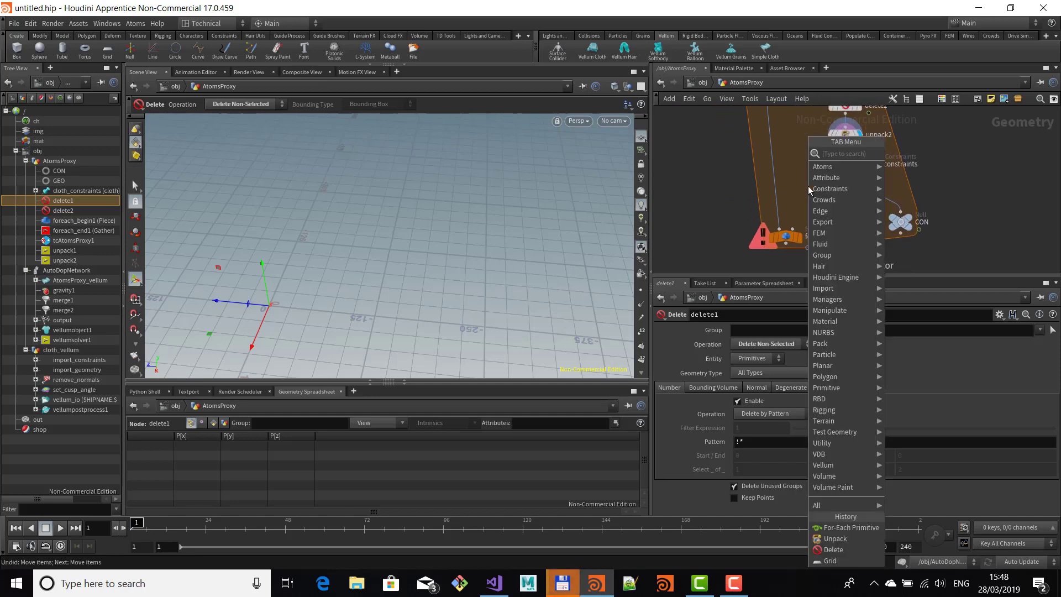
{"action": "type", "text": "v"}
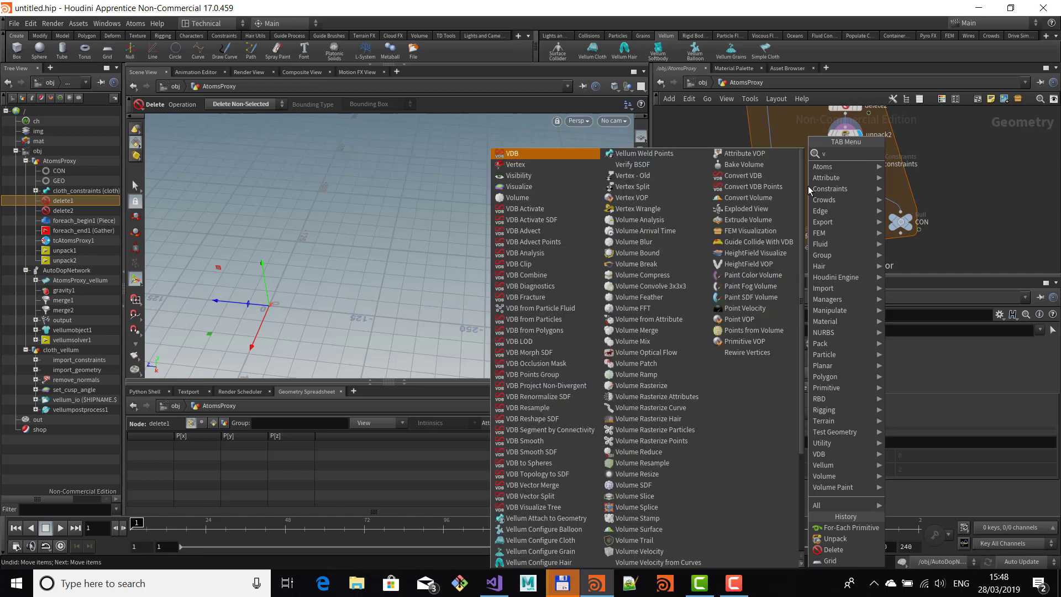
{"action": "type", "text": "ellum"}
{"action": "key", "text": "Down"}
{"action": "key", "text": "Down"}
{"action": "key", "text": "Down"}
{"action": "key", "text": "Down"}
{"action": "key", "text": "Down"}
{"action": "key", "text": "Down"}
{"action": "key", "text": "Down"}
{"action": "key", "text": "Down"}
{"action": "key", "text": "Down"}
{"action": "key", "text": "Down"}
{"action": "key", "text": "Down"}
{"action": "key", "text": "Down"}
{"action": "key", "text": "Down"}
{"action": "key", "text": "Down"}
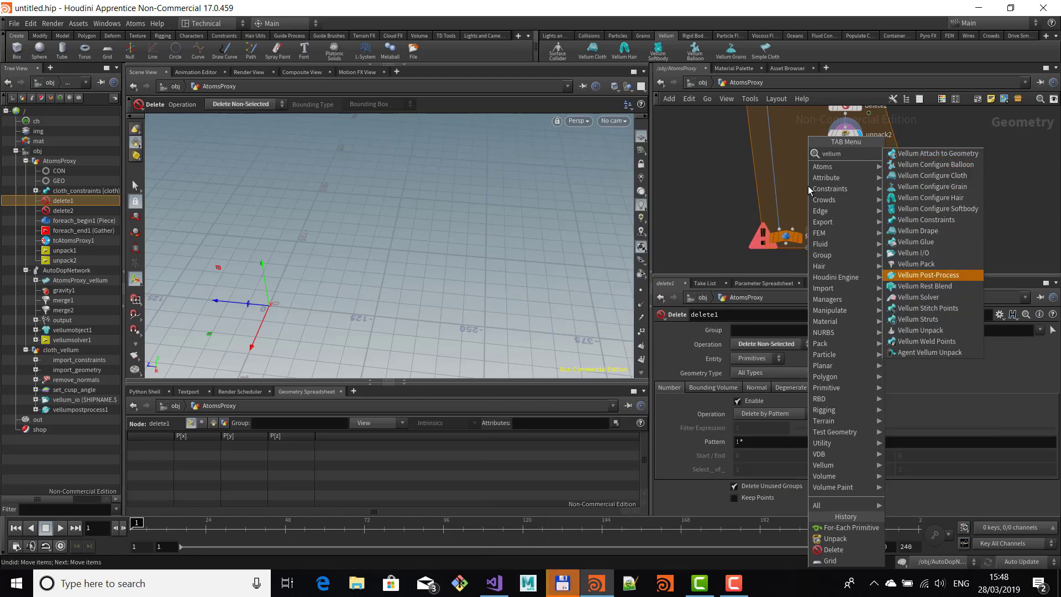
{"action": "key", "text": "Up"}
{"action": "key", "text": "Up"}
{"action": "key", "text": "Up"}
{"action": "key", "text": "Up"}
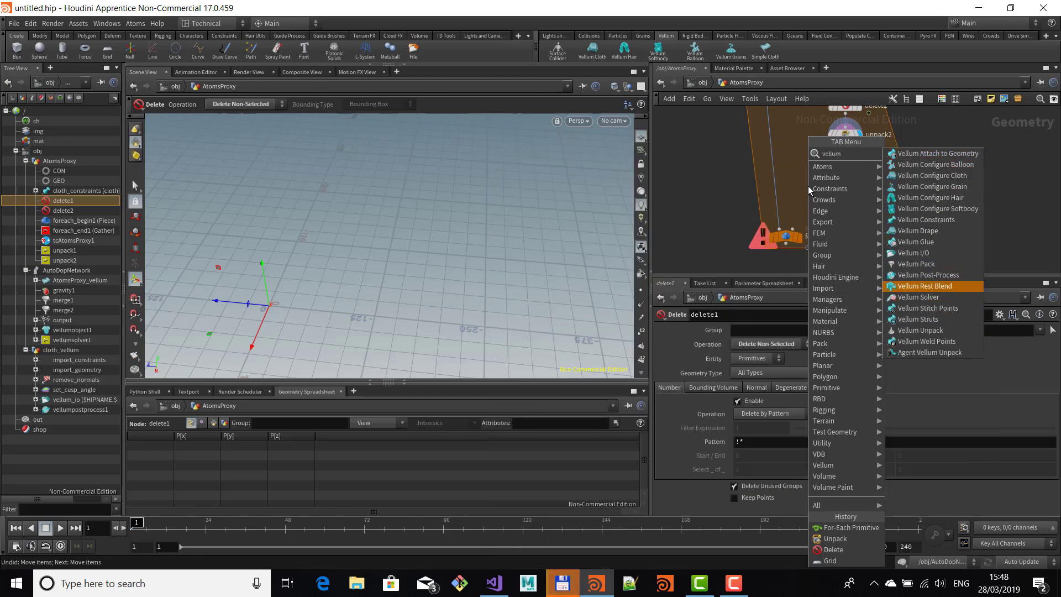
{"action": "key", "text": "Return"}
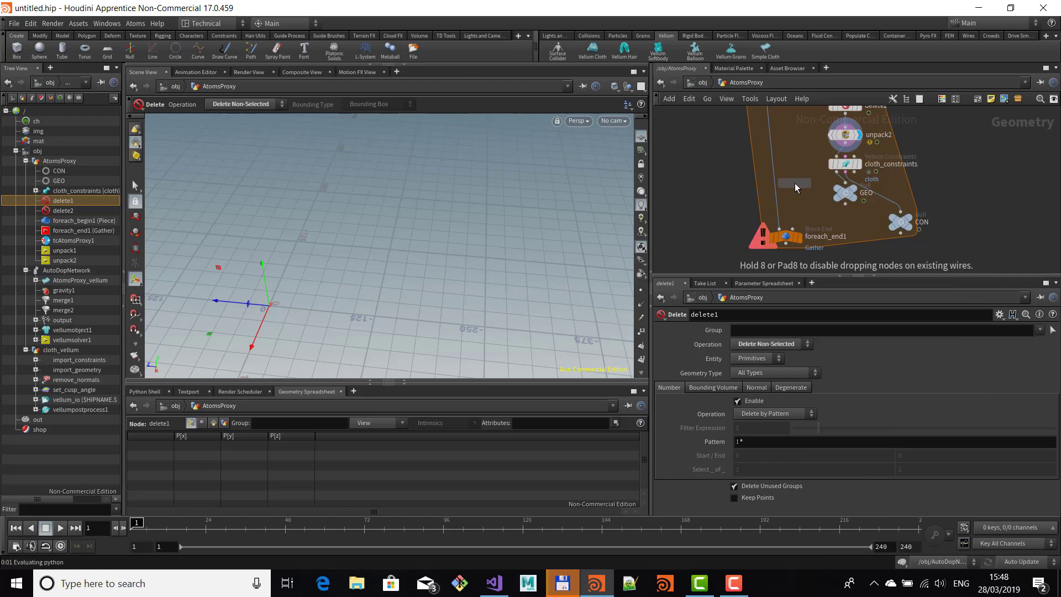
{"action": "left_click", "coordinate": [794, 183]}
Wire the geometry and constraint outputs of cloth_constraints into the Vellum Pack node, and its output into foreach_end1.
{"action": "left_click", "coordinate": [837, 174]}
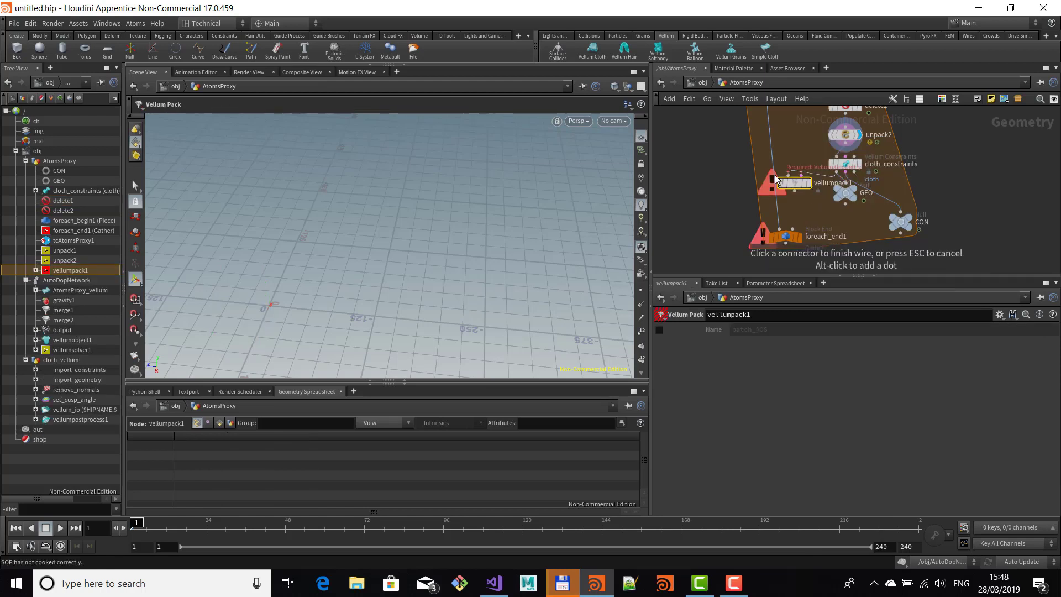
{"action": "left_click", "coordinate": [797, 188]}
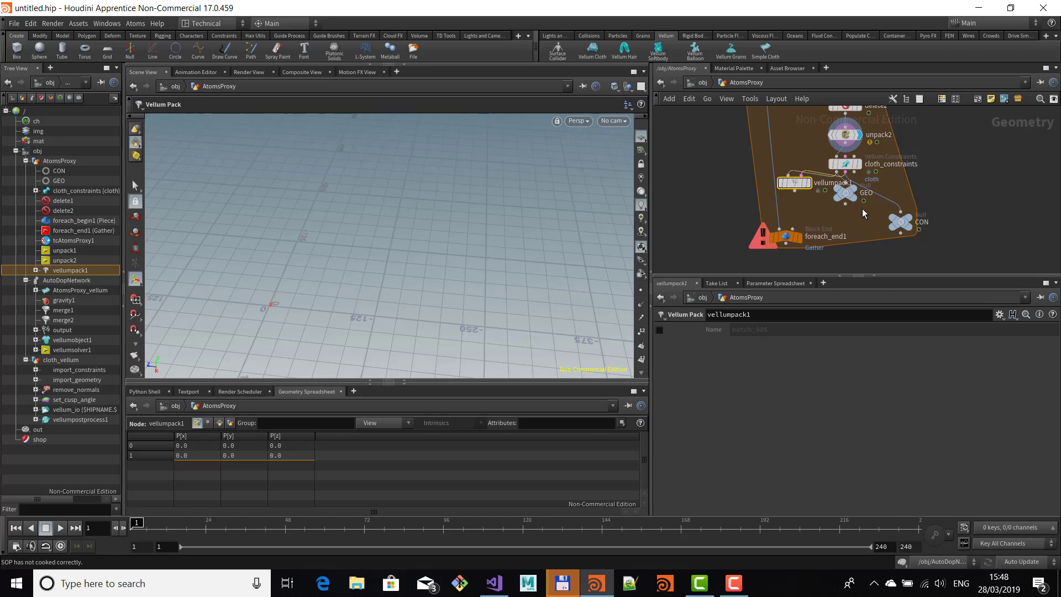
{"action": "left_click_drag", "start_coordinate": [801, 193], "coordinate": [780, 229]}
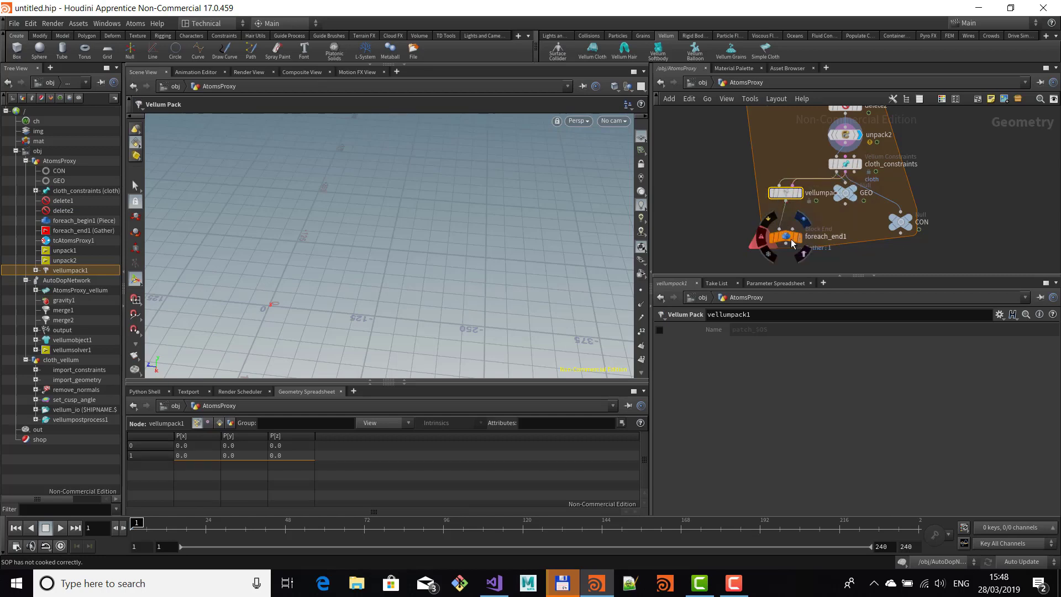
Move the GEO and CON nulls below the loop's end and add a Vellum Unpack node fed by foreach_end1.
{"action": "left_click_drag", "start_coordinate": [845, 193], "coordinate": [827, 258]}
{"action": "left_click_drag", "start_coordinate": [900, 148], "coordinate": [893, 242]}
{"action": "key", "text": "Tab"}
{"action": "type", "text": "vellum"}
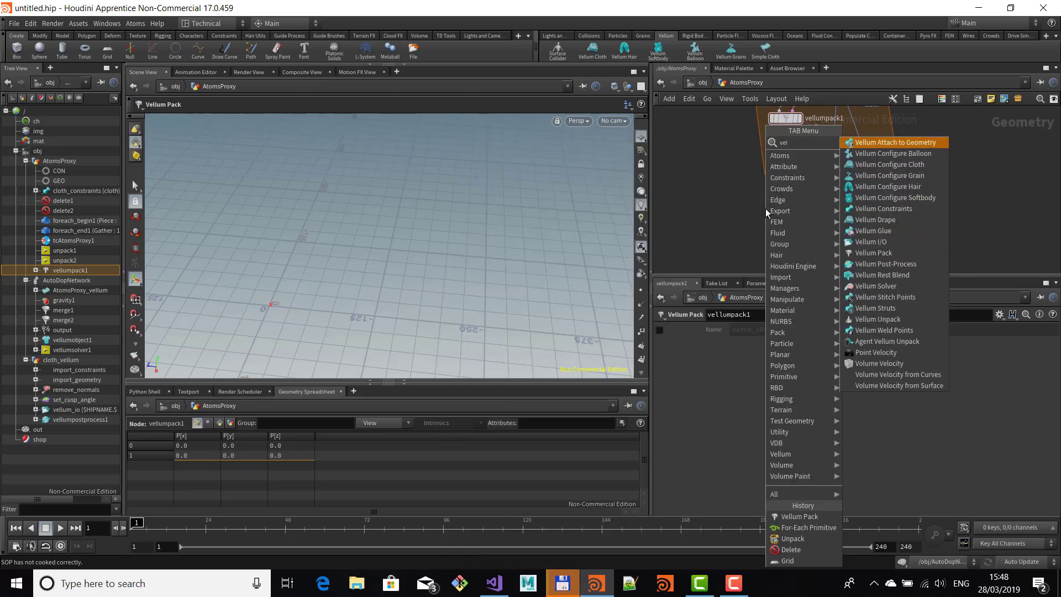
{"action": "key", "text": "Down"}
{"action": "key", "text": "Down"}
{"action": "key", "text": "Down"}
{"action": "key", "text": "Down"}
{"action": "key", "text": "Down"}
{"action": "key", "text": "Down"}
{"action": "key", "text": "Down"}
{"action": "key", "text": "Down"}
{"action": "key", "text": "Down"}
{"action": "key", "text": "Down"}
{"action": "key", "text": "Down"}
{"action": "key", "text": "Down"}
{"action": "key", "text": "Down"}
{"action": "key", "text": "Down"}
{"action": "key", "text": "Down"}
{"action": "key", "text": "Down"}
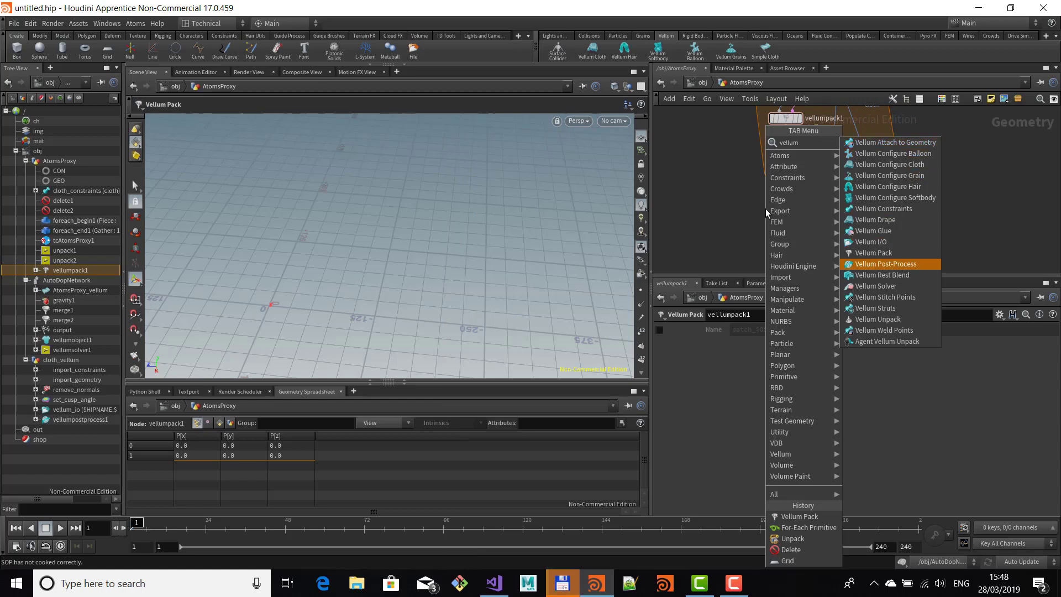
{"action": "key", "text": "Return"}
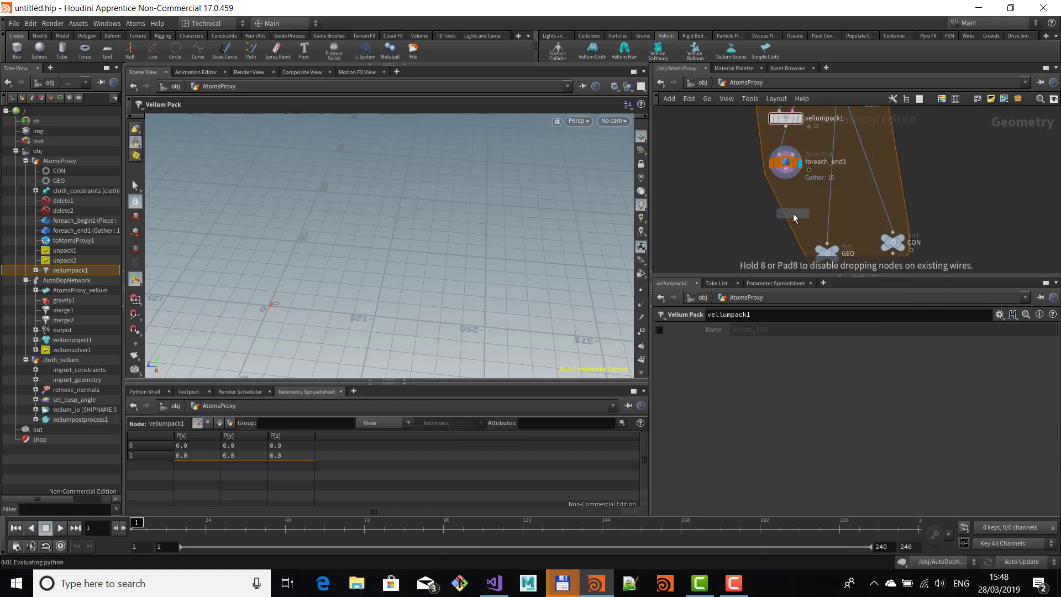
{"action": "left_click", "coordinate": [793, 214]}
{"action": "left_click", "coordinate": [786, 180]}
{"action": "left_click", "coordinate": [792, 208]}
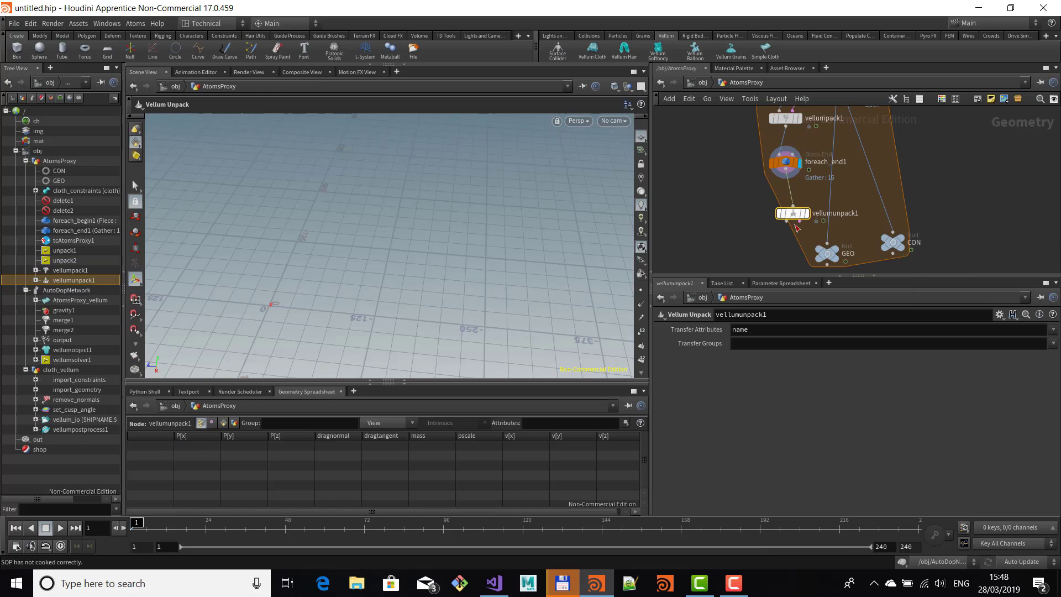
Connect the Vellum Unpack's geometry output to the GEO null and its constraint output to the CON null.
{"action": "left_click", "coordinate": [786, 221]}
{"action": "left_click", "coordinate": [828, 243]}
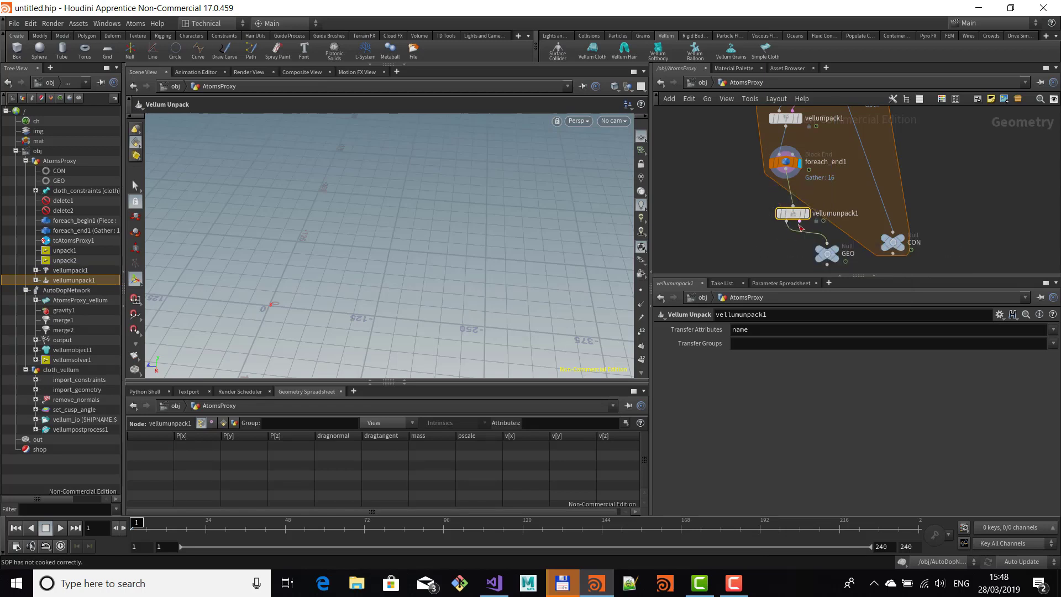
{"action": "left_click", "coordinate": [800, 221]}
{"action": "left_click", "coordinate": [893, 232]}
{"action": "left_click_drag", "start_coordinate": [893, 242], "coordinate": [881, 264]}
Move tcAtomsProxy1 and foreach_begin1 closer together, directly above the loop's Delete and Unpack chain.
{"action": "middle_click_drag", "start_coordinate": [903, 161], "coordinate": [920, 241]}
{"action": "middle_click_drag", "start_coordinate": [933, 174], "coordinate": [946, 228]}
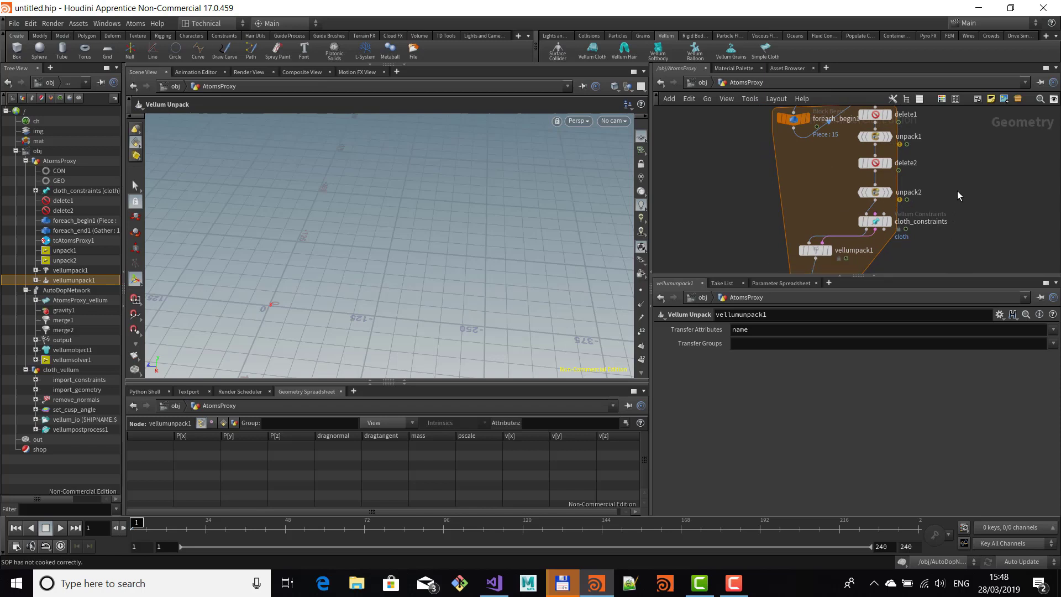
{"action": "scroll", "coordinate": [957, 190], "scroll_direction": "down", "scroll_amount": 1}
{"action": "scroll", "coordinate": [951, 154], "scroll_direction": "up", "scroll_amount": 1}
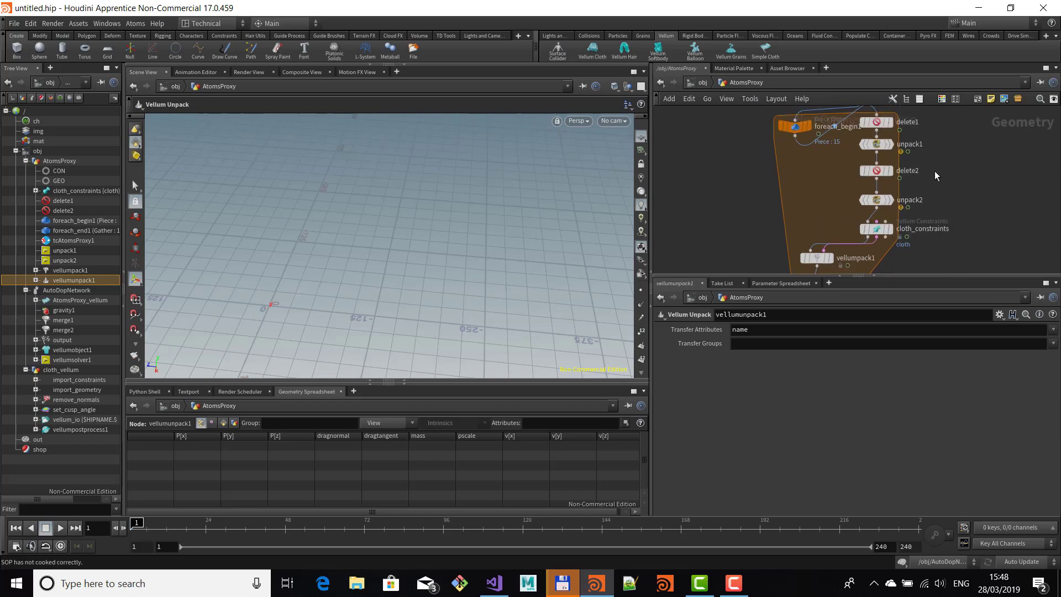
{"action": "left_click", "coordinate": [879, 200]}
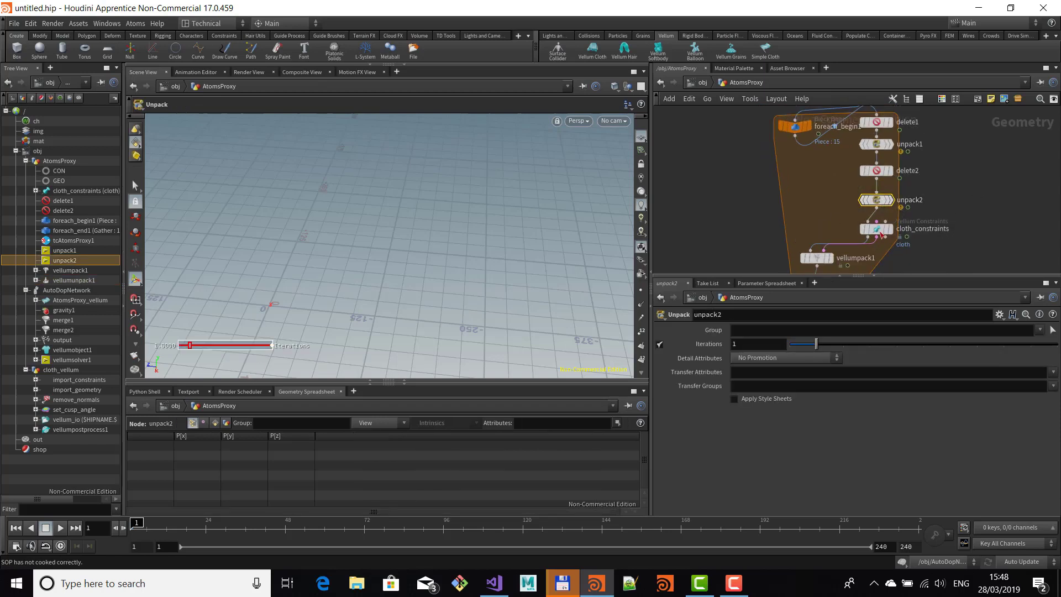
{"action": "middle_click_drag", "start_coordinate": [966, 143], "coordinate": [967, 188]}
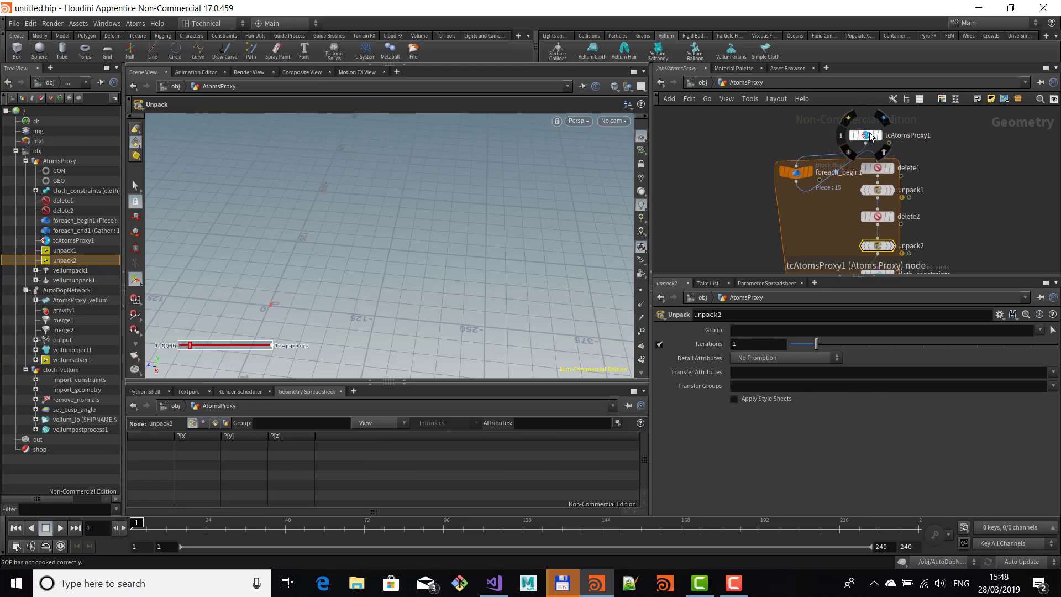
{"action": "left_click_drag", "start_coordinate": [870, 134], "coordinate": [848, 128]}
{"action": "left_click_drag", "start_coordinate": [808, 172], "coordinate": [839, 155]}
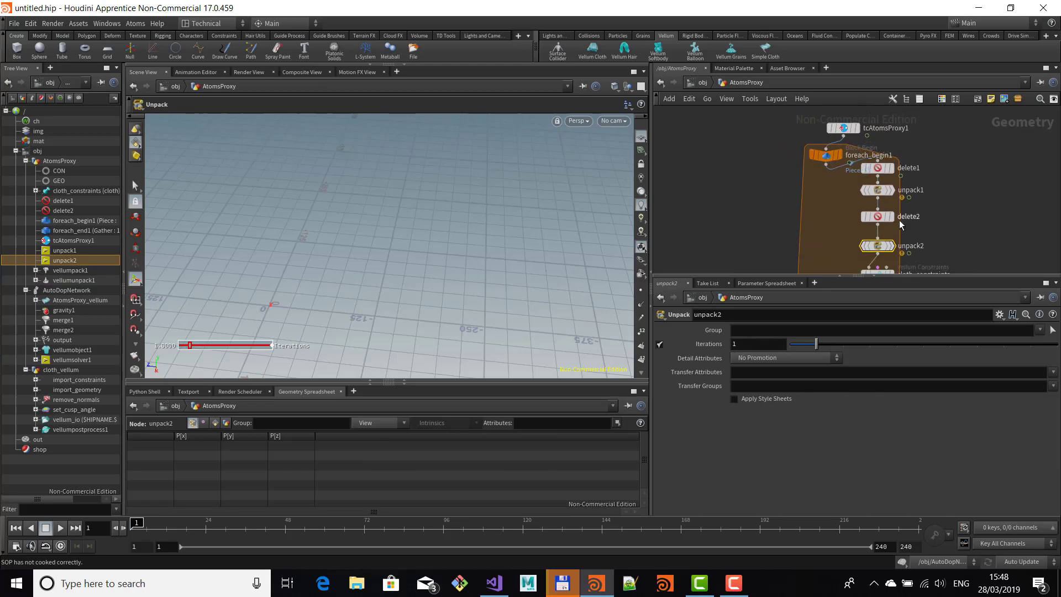
Remove the first Delete node from the loop, leaving foreach_begin1 feeding the first Unpack node.
{"action": "left_click_drag", "start_coordinate": [491, 250], "coordinate": [433, 248]}
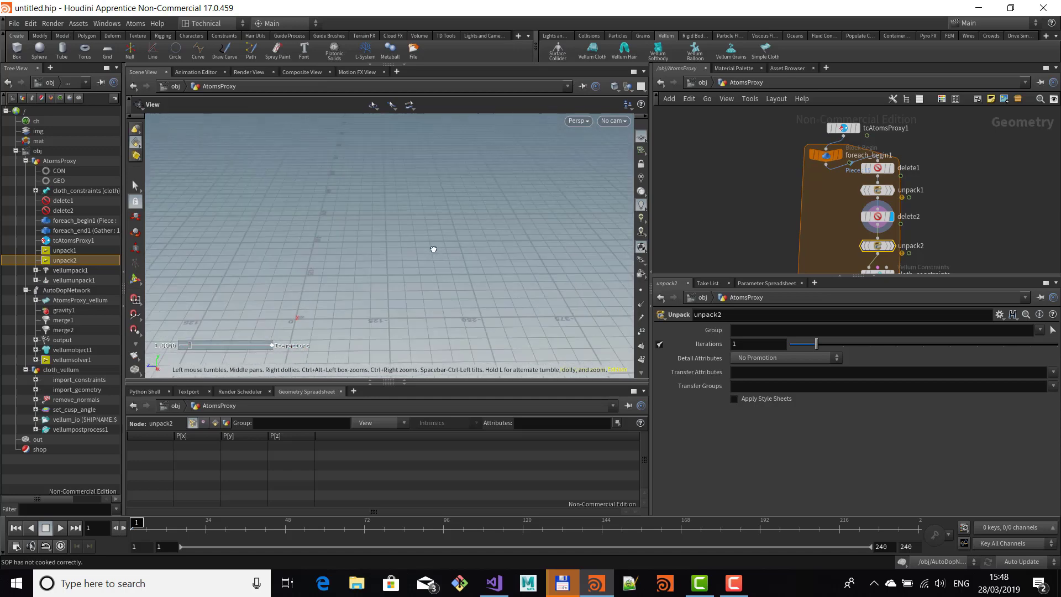
{"action": "left_click", "coordinate": [878, 169]}
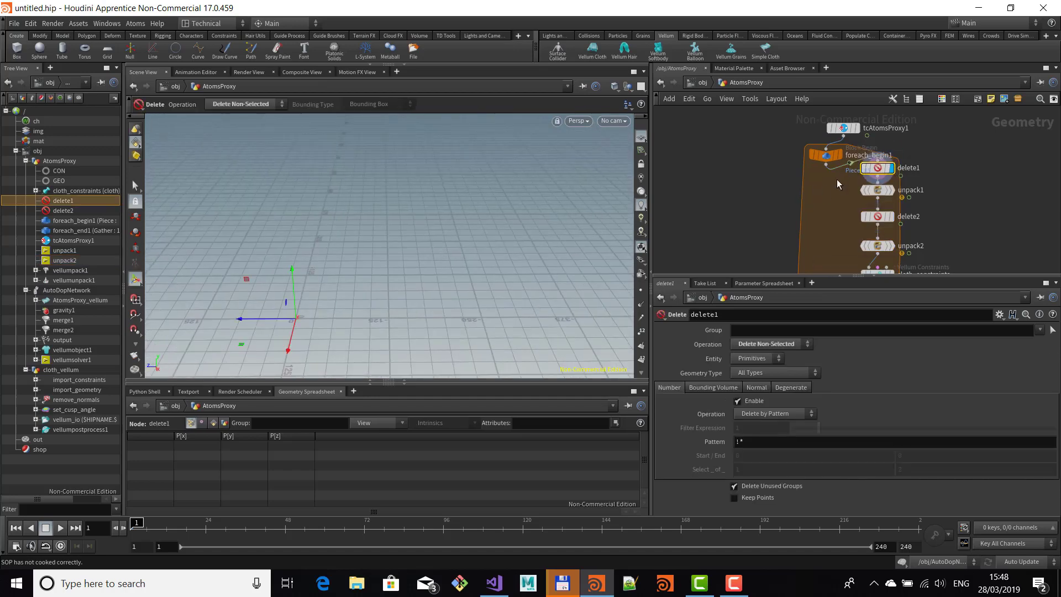
{"action": "mouse_move", "coordinate": [875, 172]}
{"action": "key", "text": "Delete"}
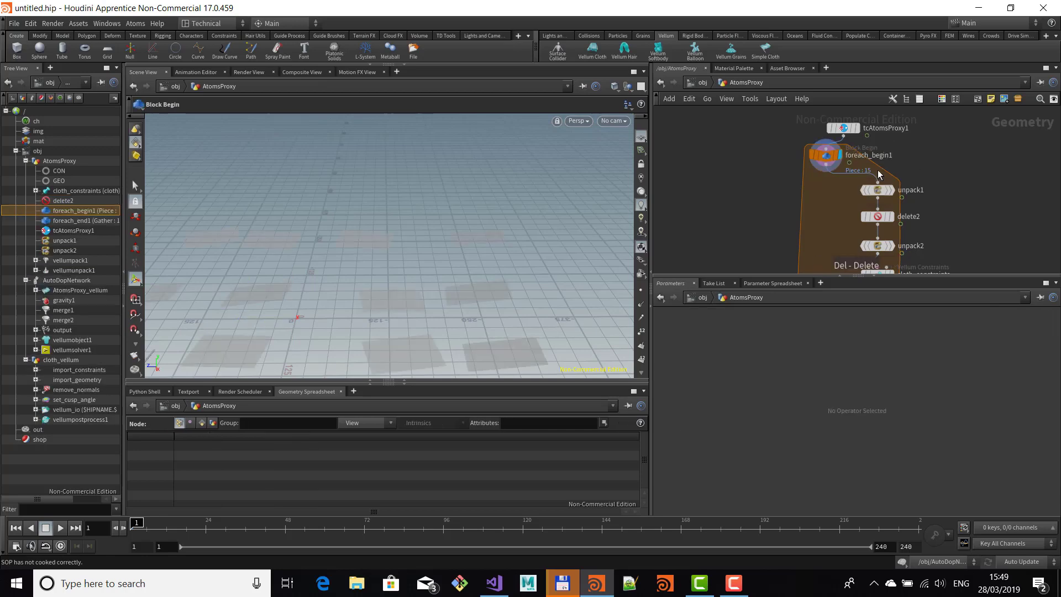
Examine the loop's agent geometry at the first Unpack node and at the remaining Delete node.
{"action": "middle_click_drag", "start_coordinate": [412, 305], "coordinate": [438, 275], "text": "alt"}
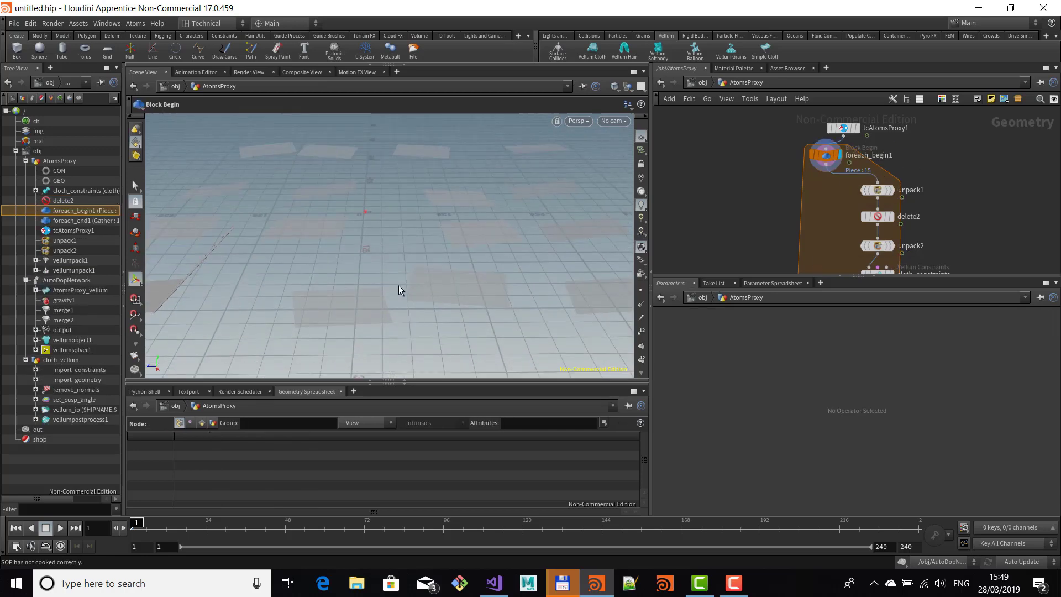
{"action": "right_click_drag", "start_coordinate": [399, 237], "coordinate": [346, 238], "text": "alt"}
{"action": "left_click_drag", "start_coordinate": [346, 238], "coordinate": [395, 253], "text": "alt"}
{"action": "middle_click_drag", "start_coordinate": [979, 228], "coordinate": [960, 185], "text": "alt"}
{"action": "left_click", "coordinate": [858, 148]}
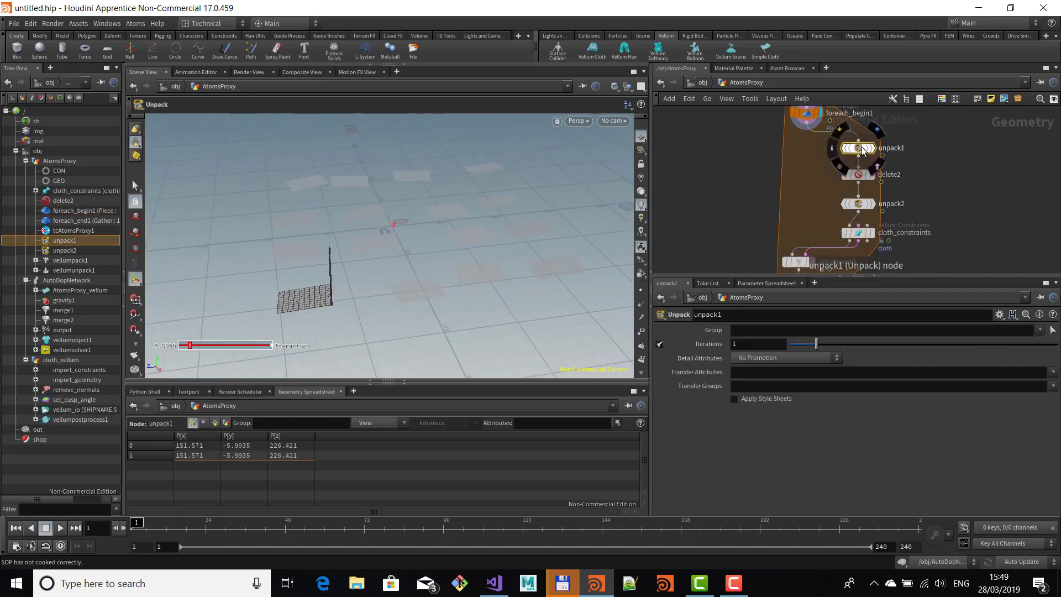
{"action": "left_click", "coordinate": [856, 175]}
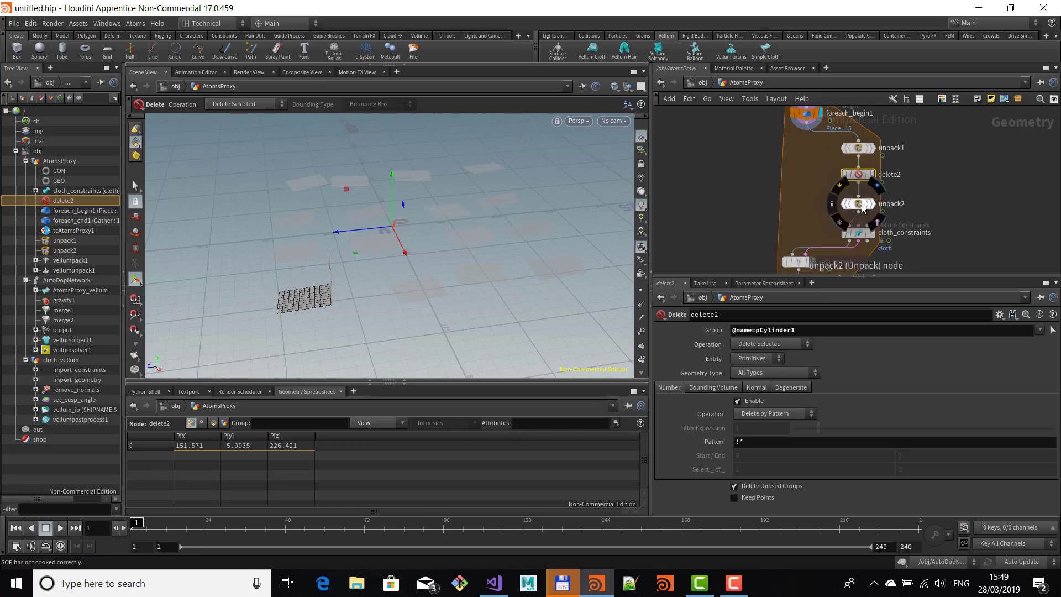
Set unpack2's Detail Attributes to Promote to Primitive Attributes and list its primitive attributes in the geometry spreadsheet.
{"action": "left_click", "coordinate": [866, 206]}
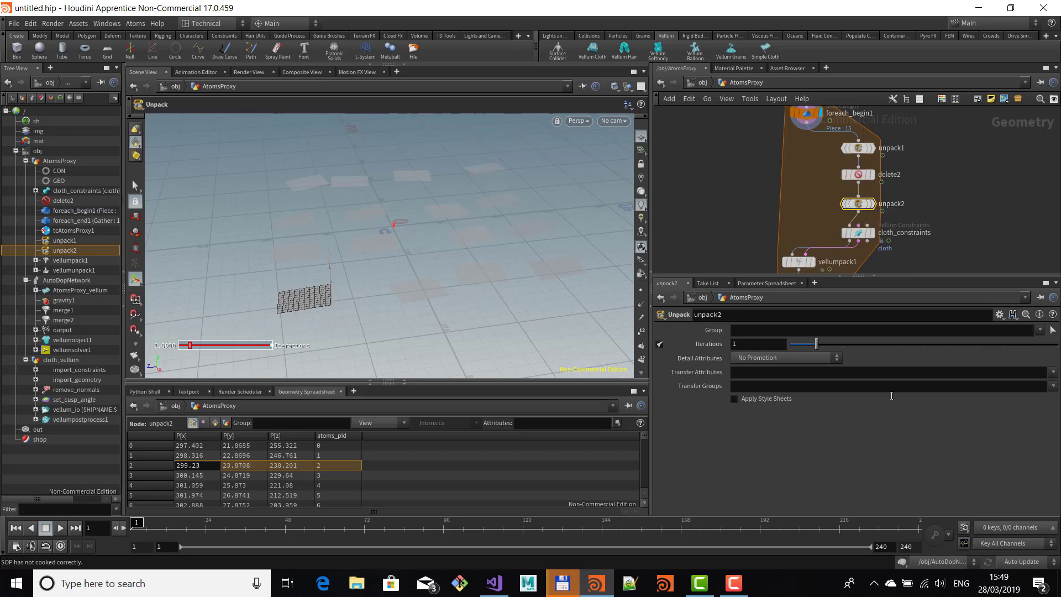
{"action": "left_click", "coordinate": [776, 359]}
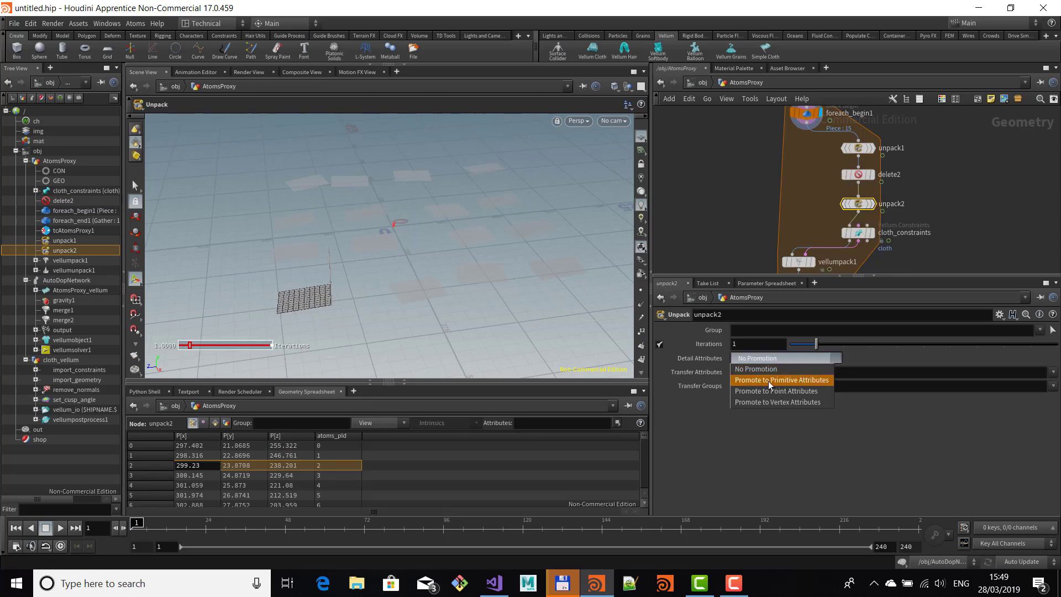
{"action": "left_click", "coordinate": [770, 381]}
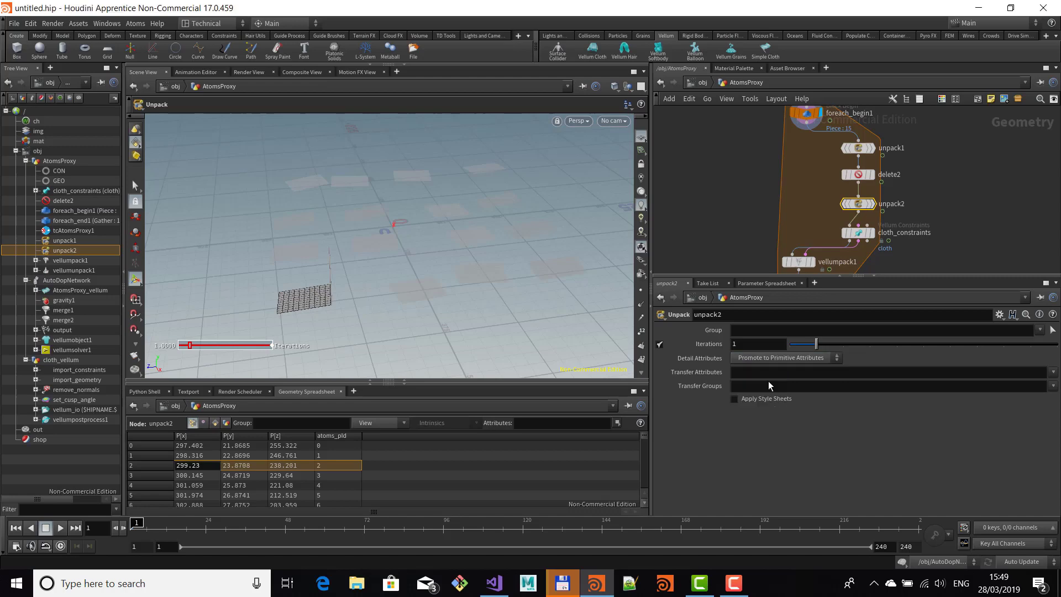
{"action": "left_click", "coordinate": [216, 424]}
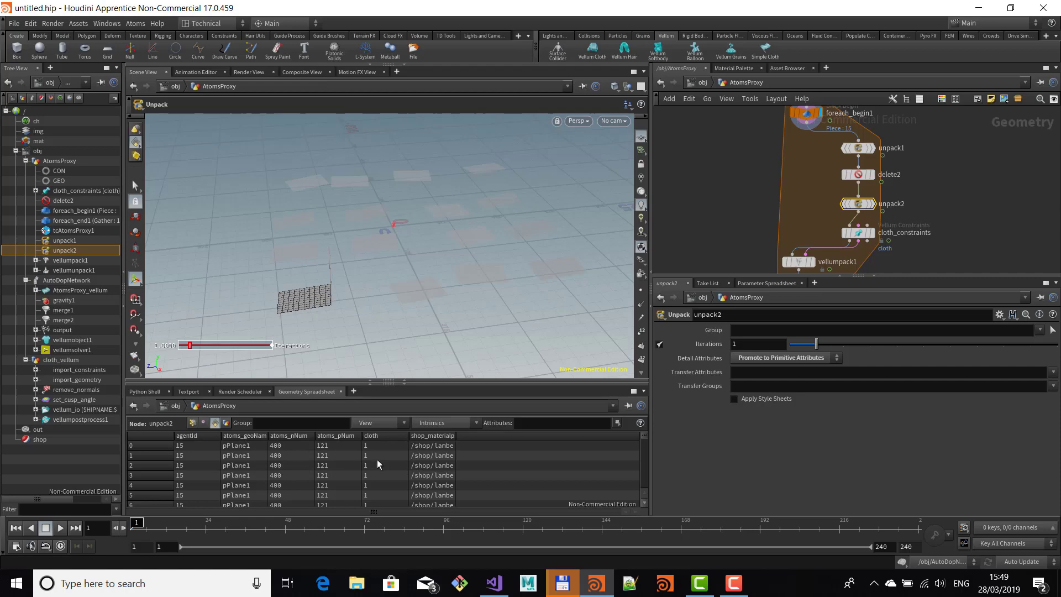
Place the GEO null directly below the Vellum Unpack node and display its geometry in the viewport.
{"action": "middle_click_drag", "start_coordinate": [909, 248], "coordinate": [951, 164]}
{"action": "scroll", "coordinate": [906, 221], "scroll_direction": "down", "scroll_amount": 2}
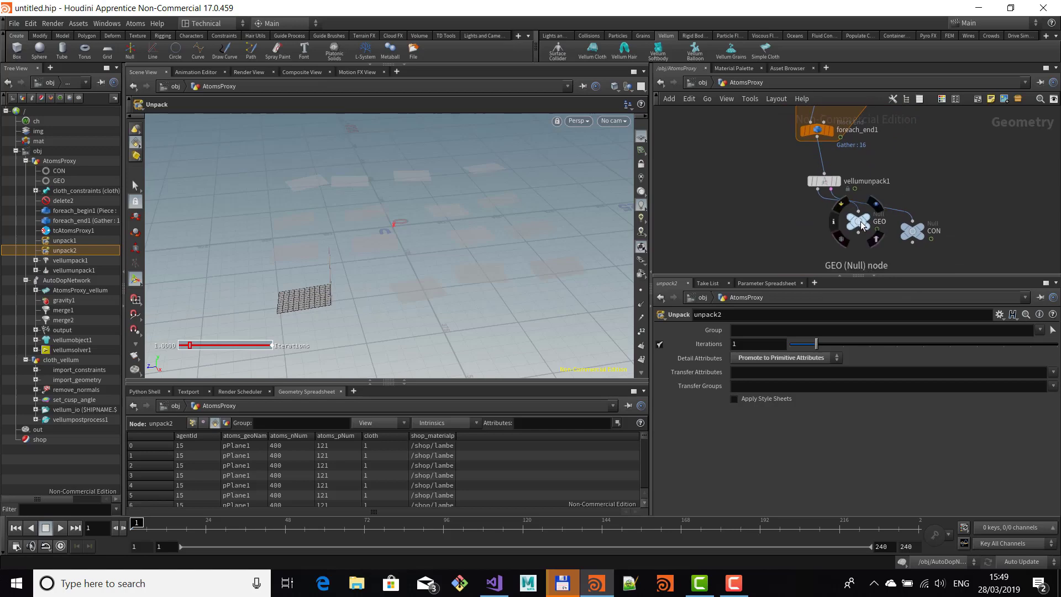
{"action": "left_click_drag", "start_coordinate": [860, 221], "coordinate": [815, 231]}
{"action": "left_click", "coordinate": [821, 226]}
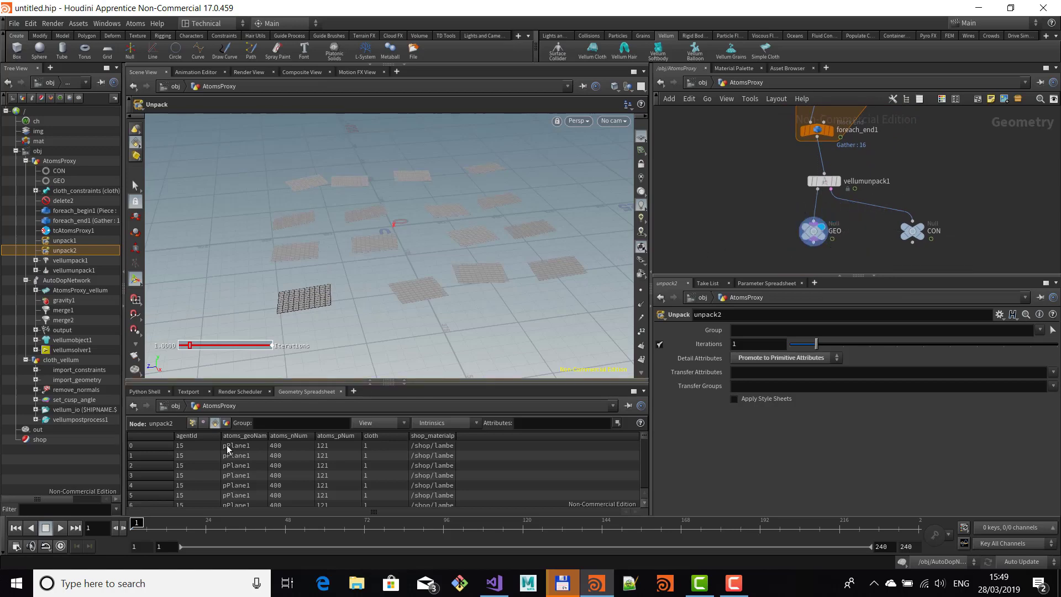
Return to the object level, select cloth_vellum, play the cloth simulation and rewind to the first frame.
{"action": "key", "text": "u"}
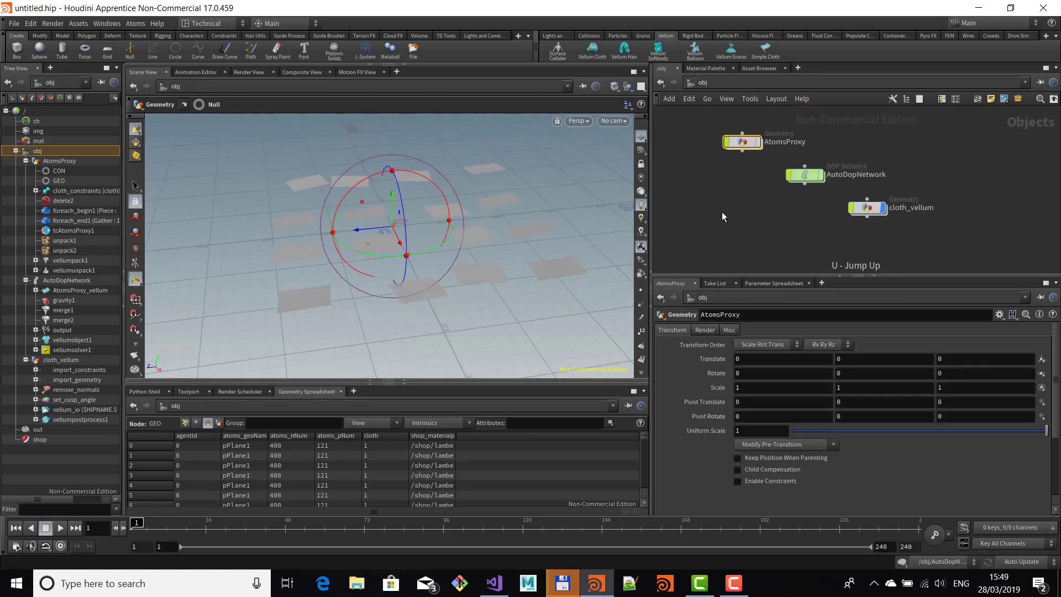
{"action": "left_click", "coordinate": [867, 208]}
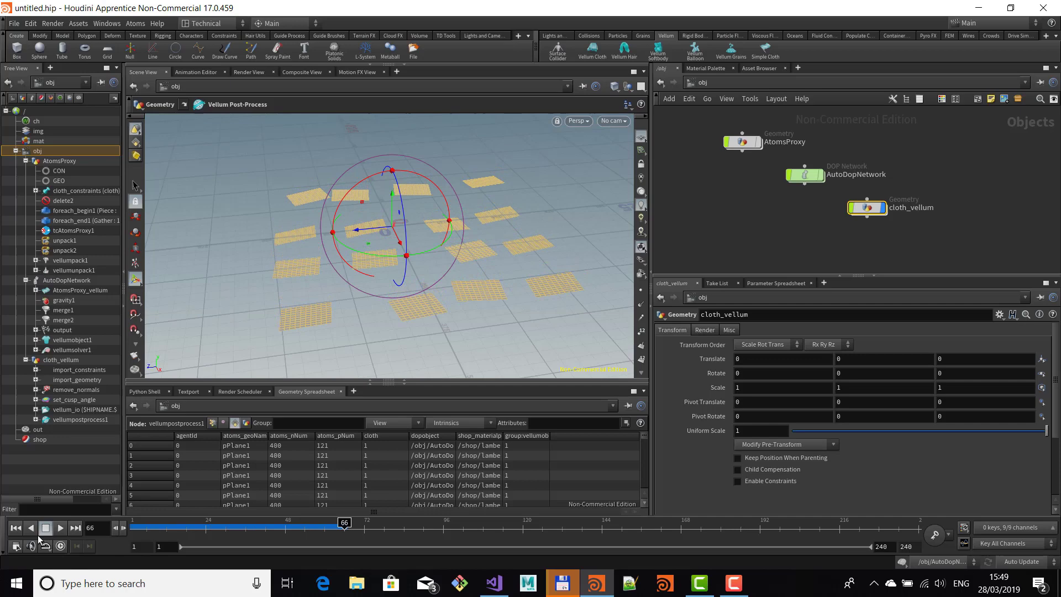
{"action": "left_click", "coordinate": [15, 528]}
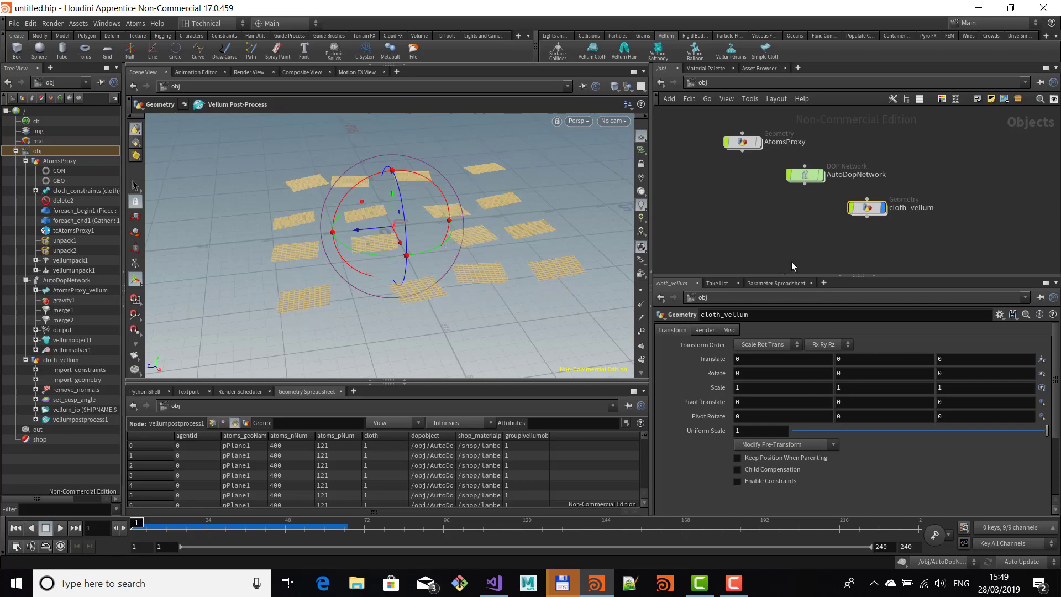
Set the Y force of the gravity1 node inside AutoDopNetwork to -98.
{"action": "double_click", "coordinate": [866, 207]}
{"action": "key", "text": "u"}
{"action": "double_click", "coordinate": [807, 180]}
{"action": "scroll", "coordinate": [820, 270], "scroll_direction": "up", "scroll_amount": 5}
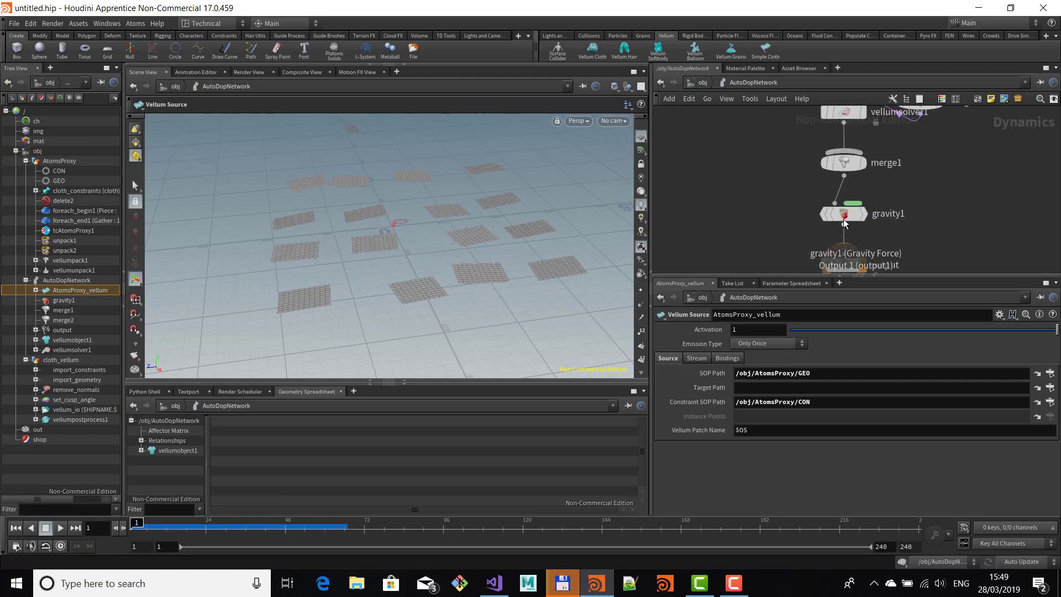
{"action": "left_click", "coordinate": [842, 213]}
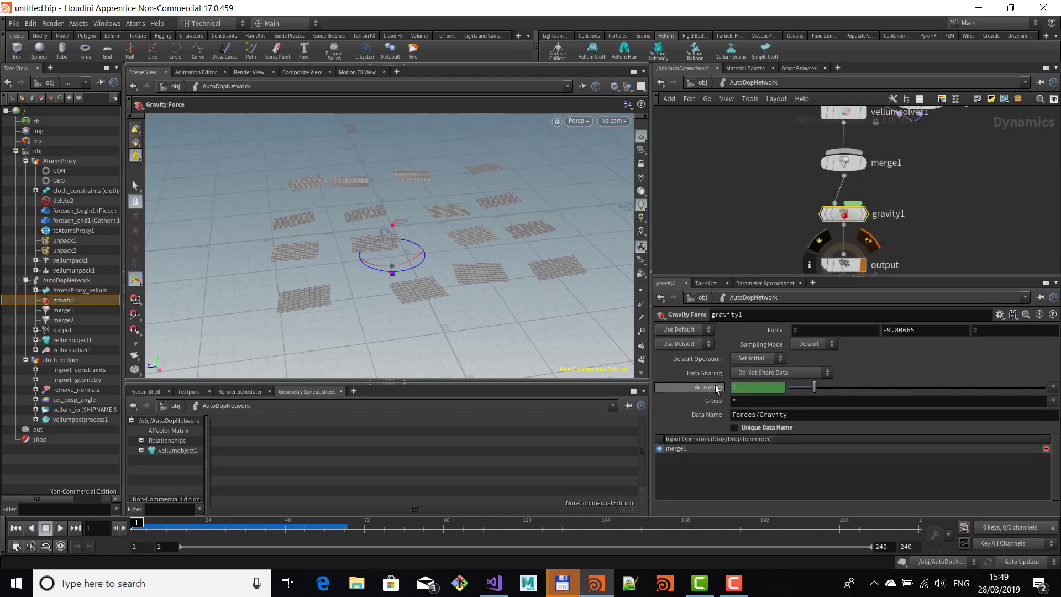
{"action": "left_click", "coordinate": [890, 330]}
{"action": "type", "text": "-98"}
{"action": "key", "text": "Return"}
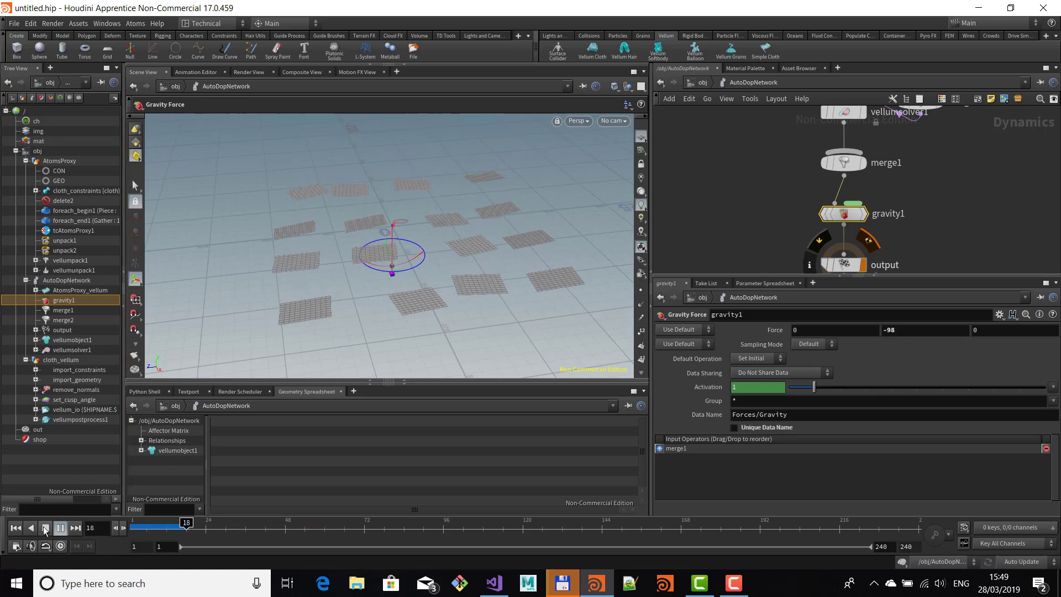
Set the Mass of the cloth_constraints node inside AtomsProxy to 10.
{"action": "key", "text": "u"}
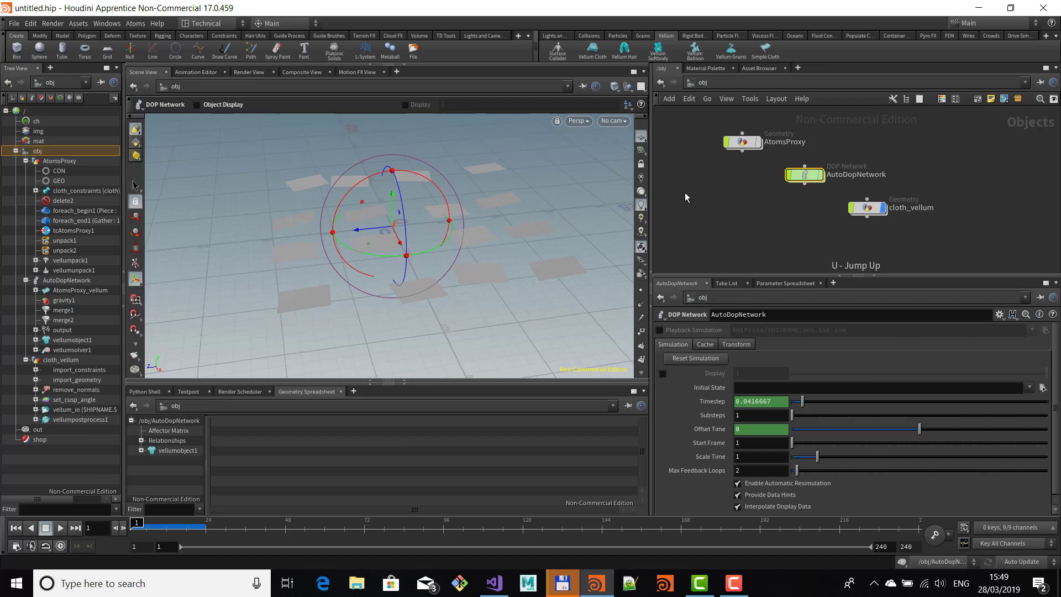
{"action": "double_click", "coordinate": [741, 144]}
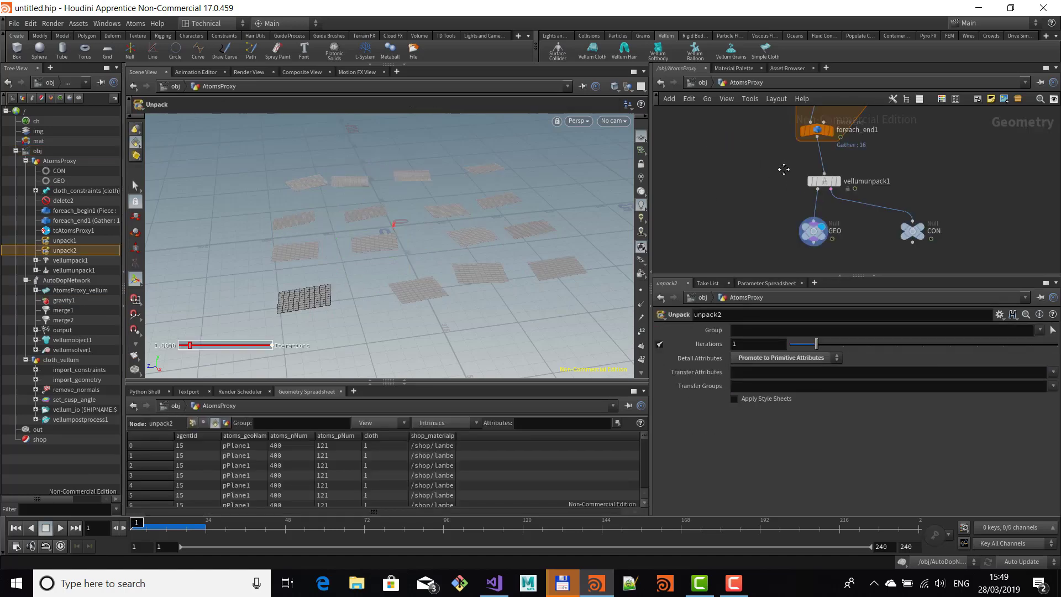
{"action": "middle_click_drag", "start_coordinate": [784, 169], "coordinate": [778, 255]}
{"action": "middle_click_drag", "start_coordinate": [910, 212], "coordinate": [897, 256]}
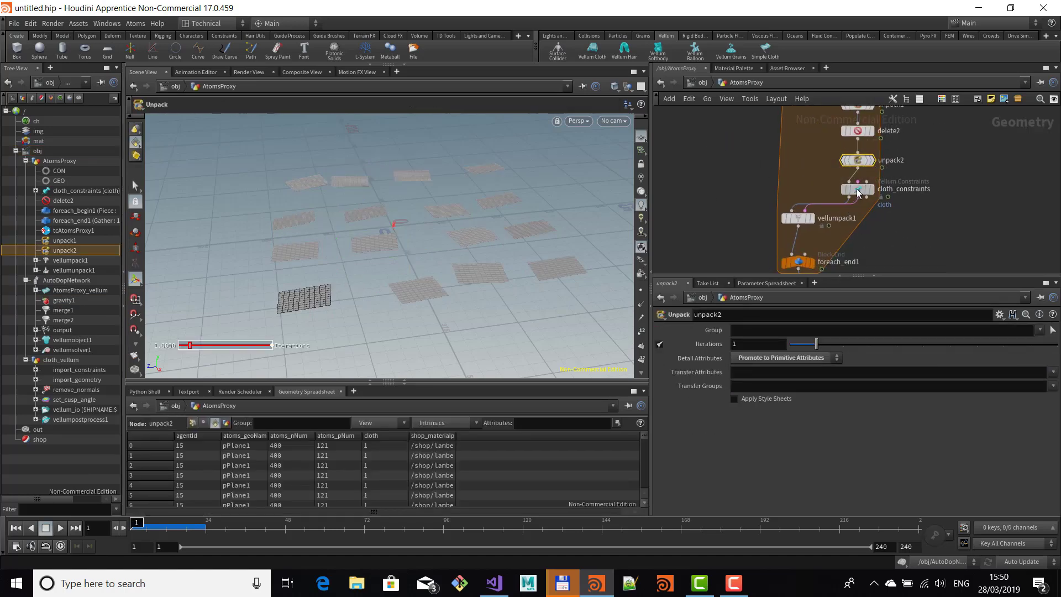
{"action": "left_click", "coordinate": [859, 190]}
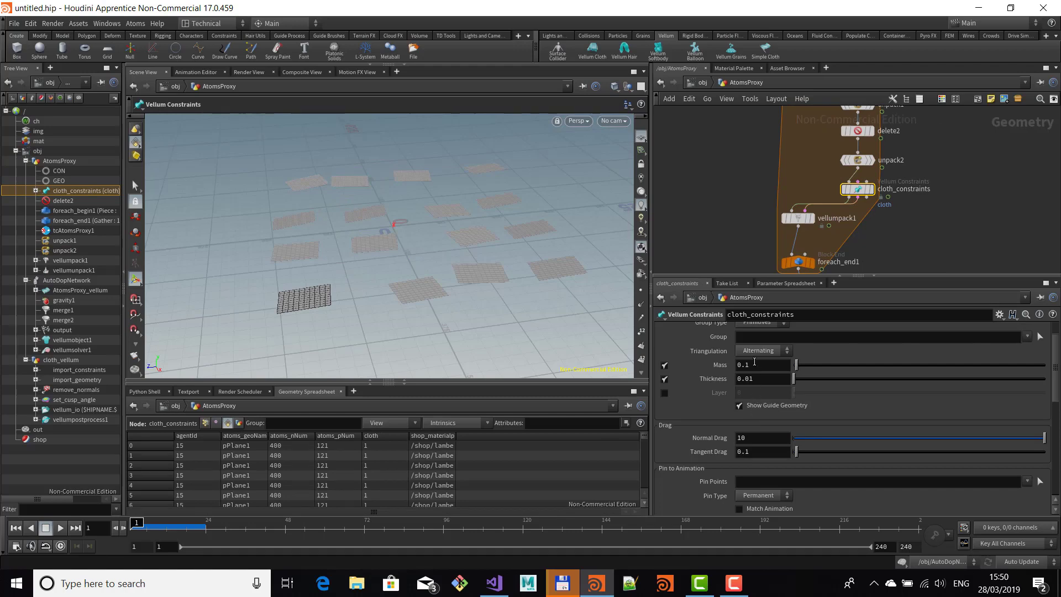
{"action": "type", "text": "10"}
{"action": "key", "text": "Return"}
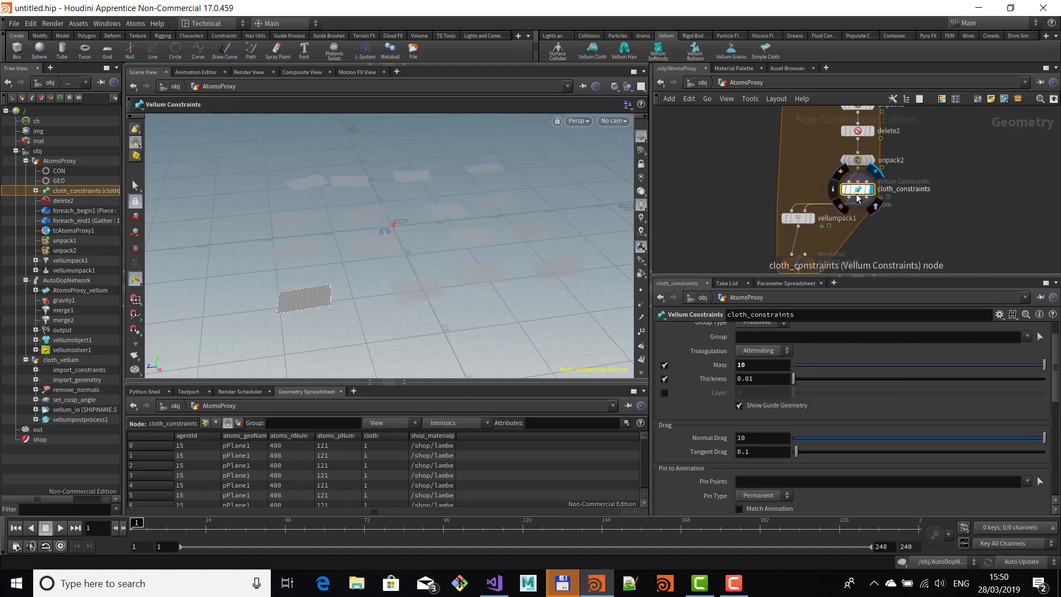
Inspect the constrained plane up close, set the cloth_constraints Thickness to 1 and return to the object level.
{"action": "right_click_drag", "start_coordinate": [314, 281], "coordinate": [515, 347], "text": "alt"}
{"action": "middle_click_drag", "start_coordinate": [372, 322], "coordinate": [403, 249], "text": "alt"}
{"action": "right_click_drag", "start_coordinate": [403, 248], "coordinate": [468, 206], "text": "alt"}
{"action": "middle_click_drag", "start_coordinate": [468, 206], "coordinate": [442, 255], "text": "alt"}
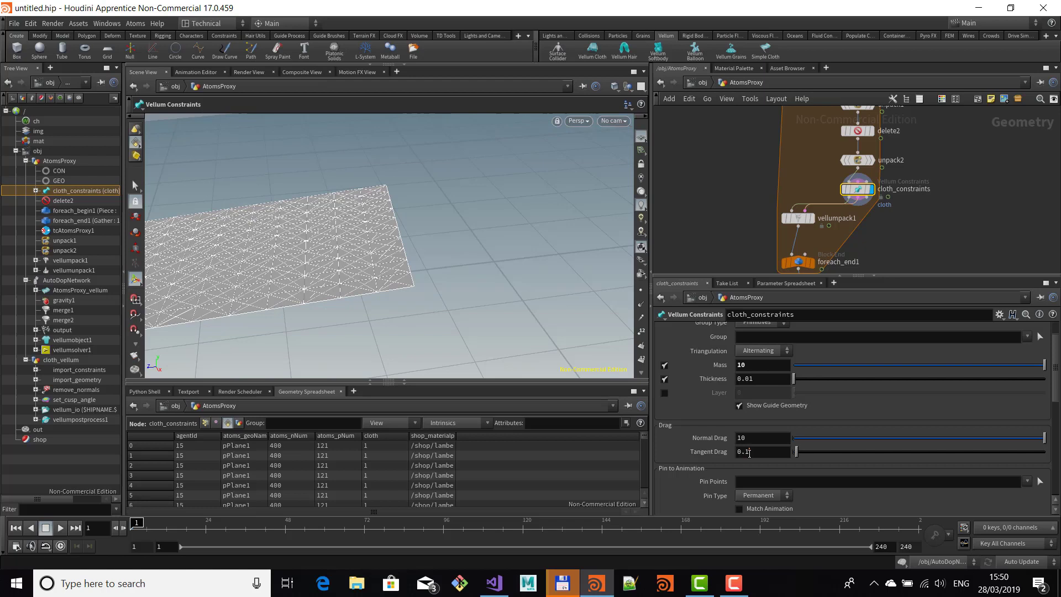
{"action": "type", "text": "1u"}
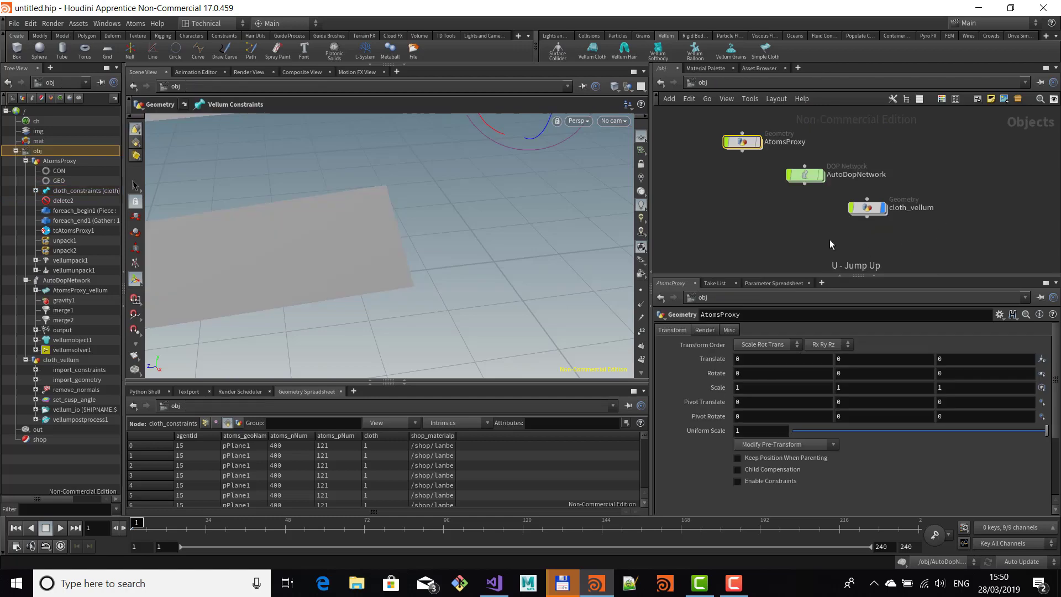
Play the cloth simulation with all agents' planes in view, stop it and rewind to the first frame.
{"action": "right_click_drag", "start_coordinate": [514, 249], "coordinate": [452, 222], "text": "alt"}
{"action": "middle_click_drag", "start_coordinate": [495, 223], "coordinate": [403, 249], "text": "alt"}
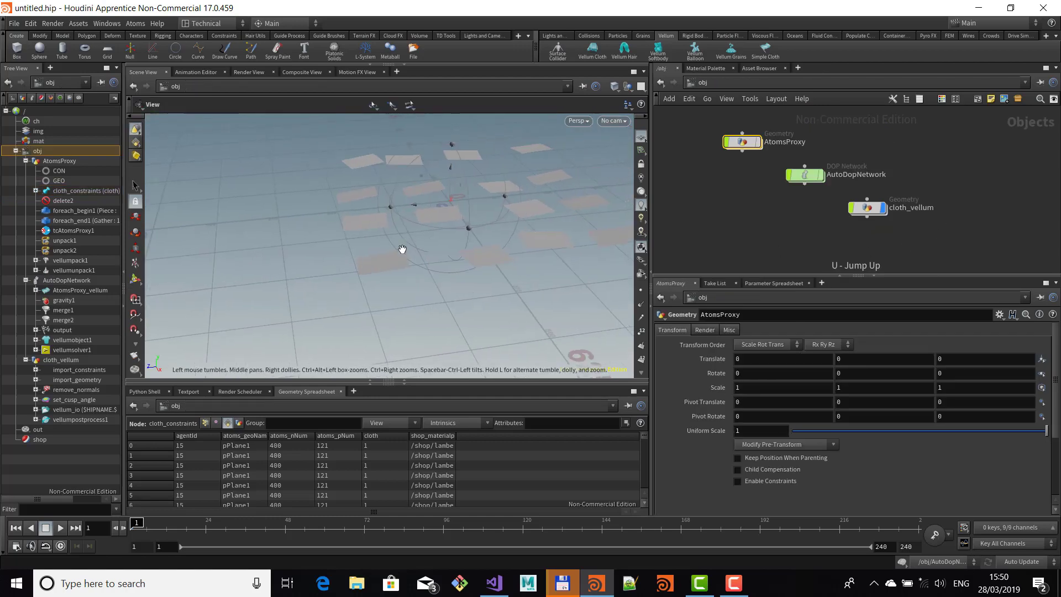
{"action": "left_click", "coordinate": [60, 528]}
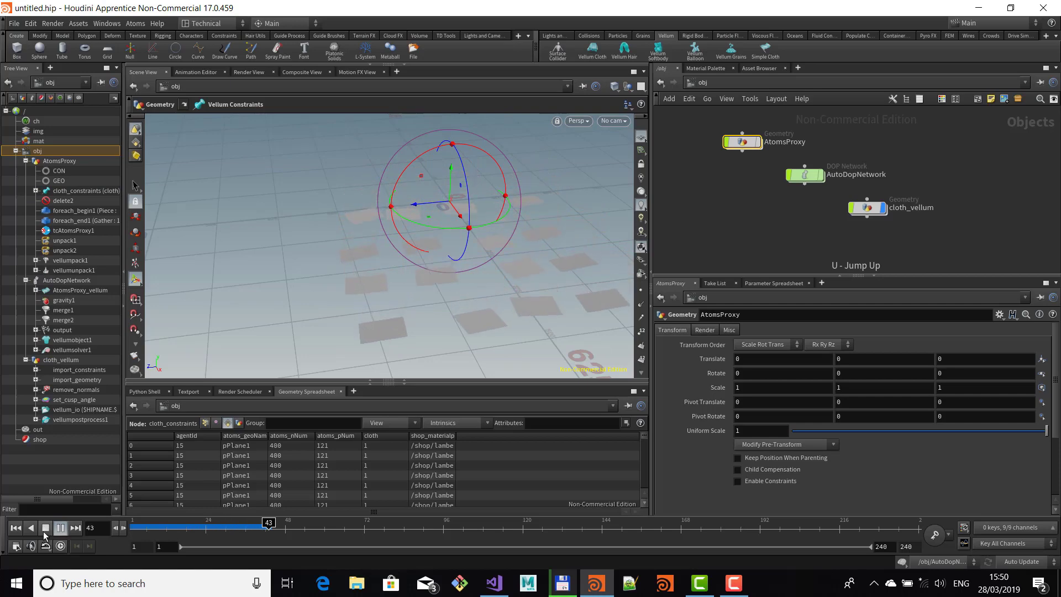
{"action": "left_click", "coordinate": [46, 528]}
{"action": "left_click", "coordinate": [15, 528]}
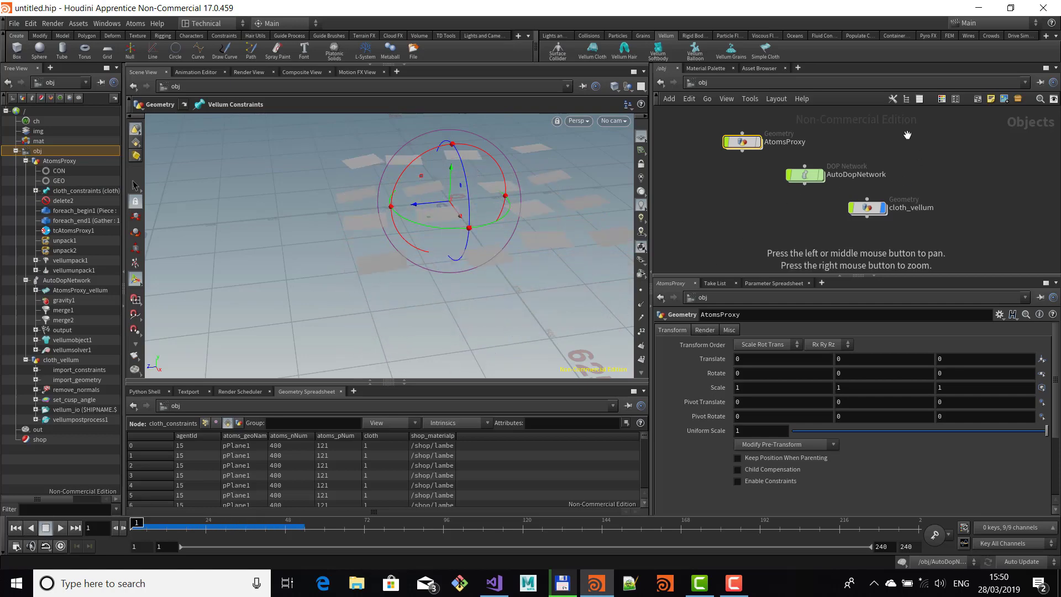
Add a second For-Each Primitive loop beside the existing loop in the AtomsProxy network.
{"action": "middle_click_drag", "start_coordinate": [768, 183], "coordinate": [800, 245]}
{"action": "double_click", "coordinate": [776, 204]}
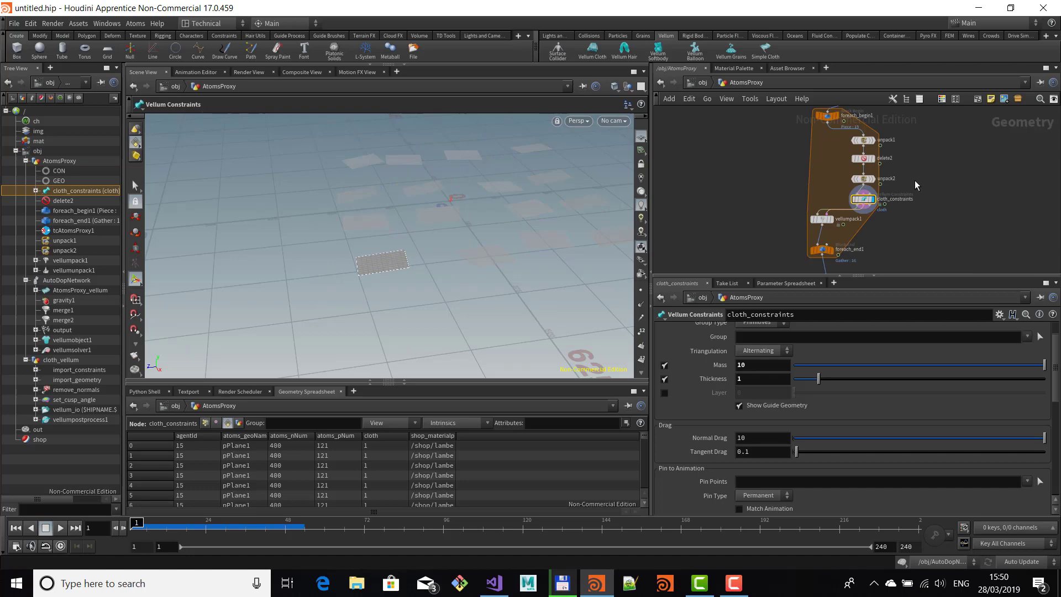
{"action": "middle_click_drag", "start_coordinate": [914, 180], "coordinate": [834, 199]}
{"action": "left_click_drag", "start_coordinate": [741, 149], "coordinate": [824, 140]}
{"action": "key", "text": "Tab"}
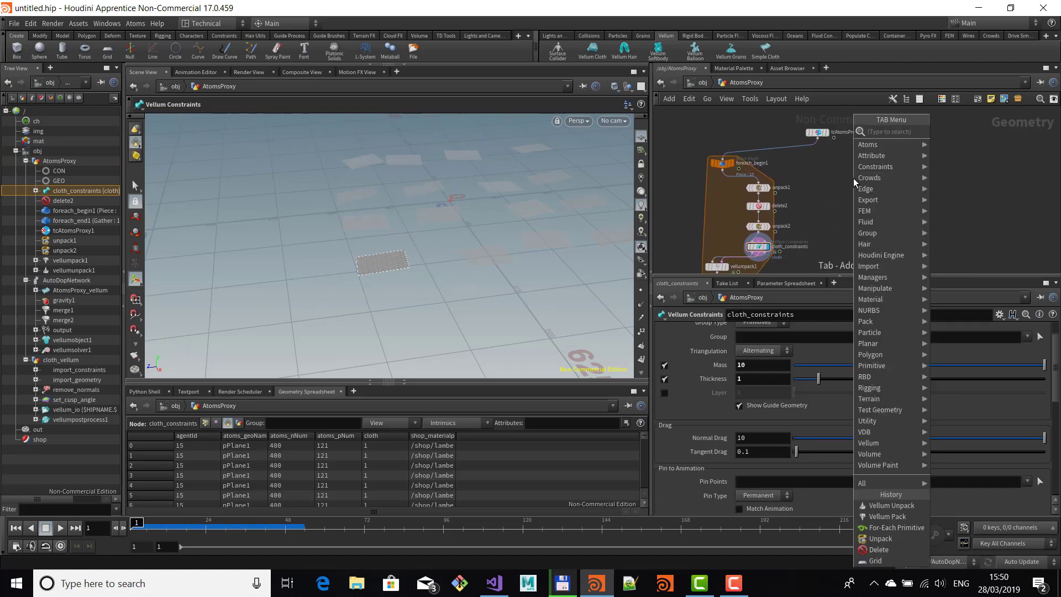
{"action": "type", "text": "fer"}
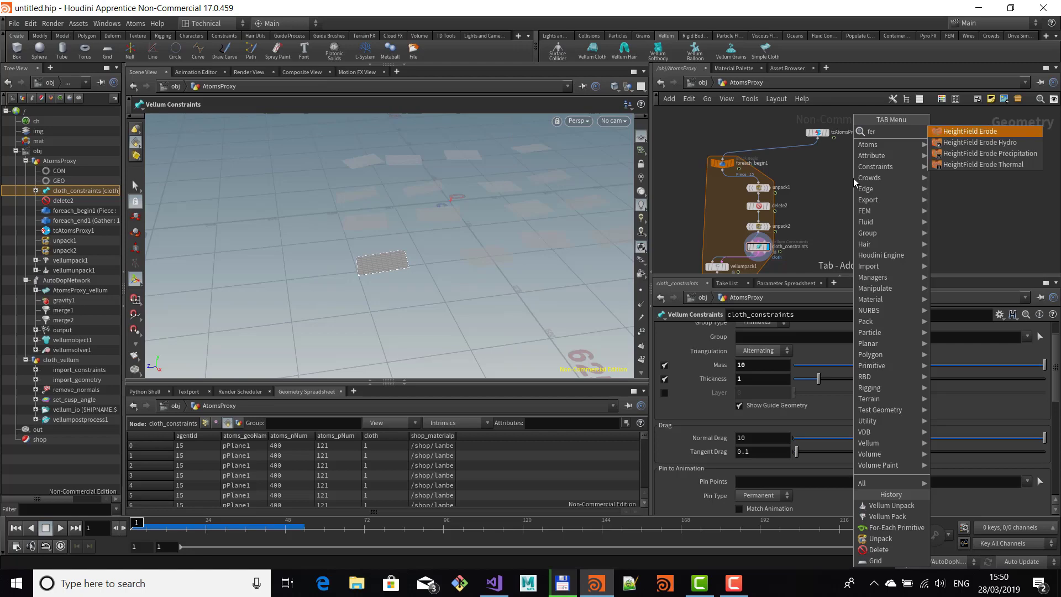
{"action": "key", "text": "BackSpace"}
{"action": "key", "text": "BackSpace"}
{"action": "type", "text": "or"}
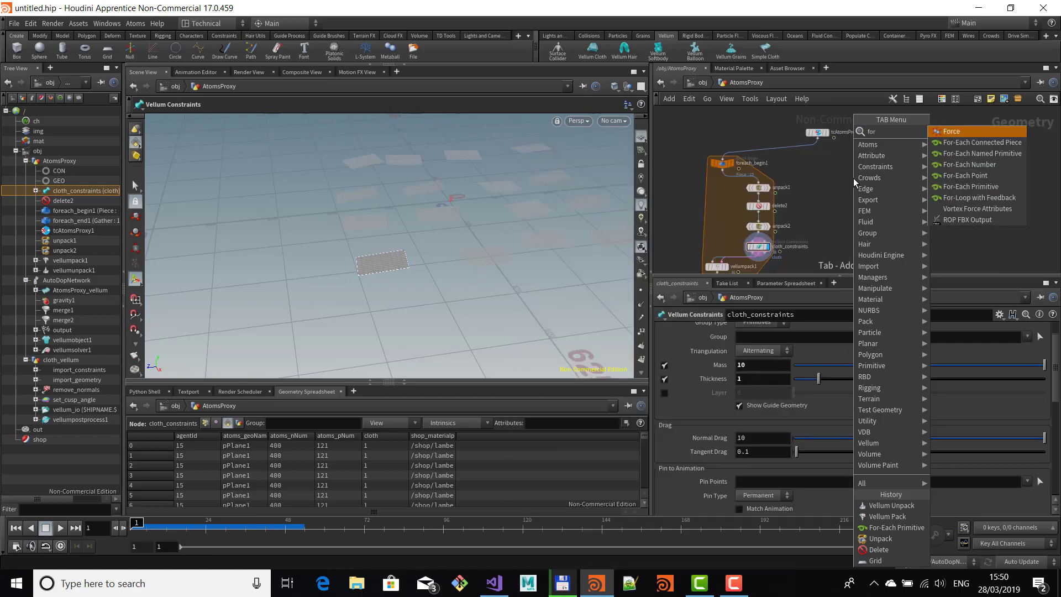
{"action": "key", "text": "Down"}
{"action": "key", "text": "Down"}
{"action": "key", "text": "Down"}
{"action": "key", "text": "Down"}
{"action": "key", "text": "Down"}
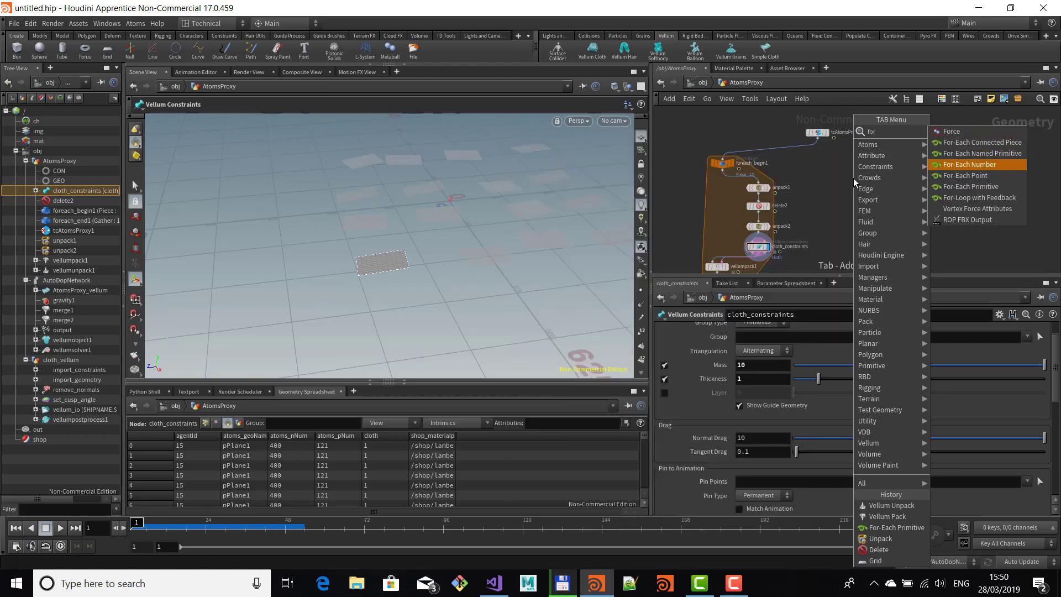
{"action": "key", "text": "Return"}
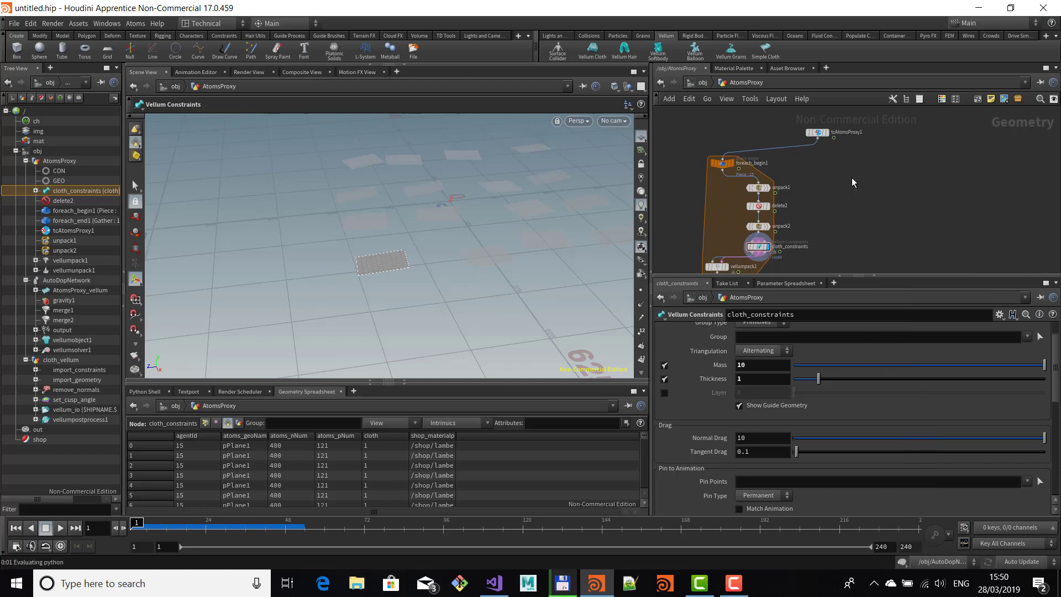
{"action": "left_click", "coordinate": [851, 178]}
Wire tcAtomsProxy1 into foreach_begin2 and adjust the placement of the new loop's nodes.
{"action": "left_click", "coordinate": [818, 137]}
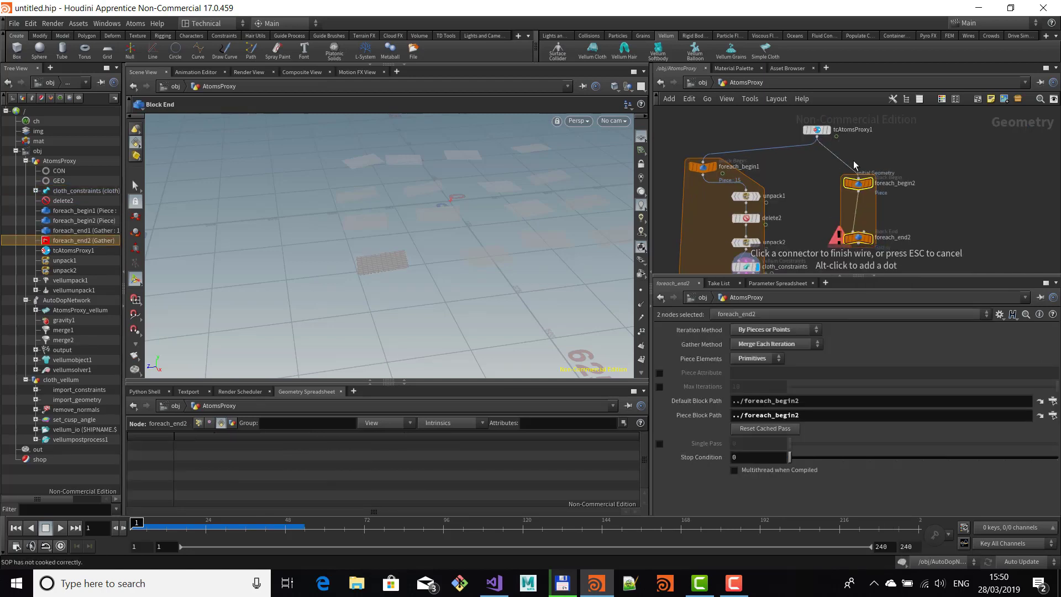
{"action": "left_click", "coordinate": [857, 175]}
{"action": "left_click_drag", "start_coordinate": [947, 194], "coordinate": [944, 162]}
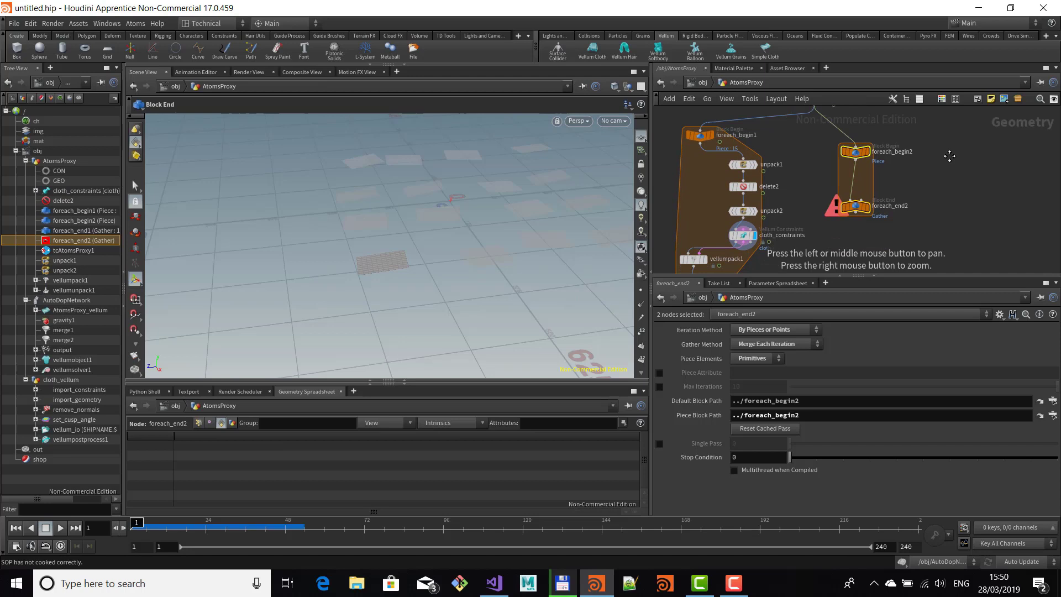
{"action": "left_click_drag", "start_coordinate": [857, 206], "coordinate": [858, 215]}
{"action": "left_click", "coordinate": [858, 215]}
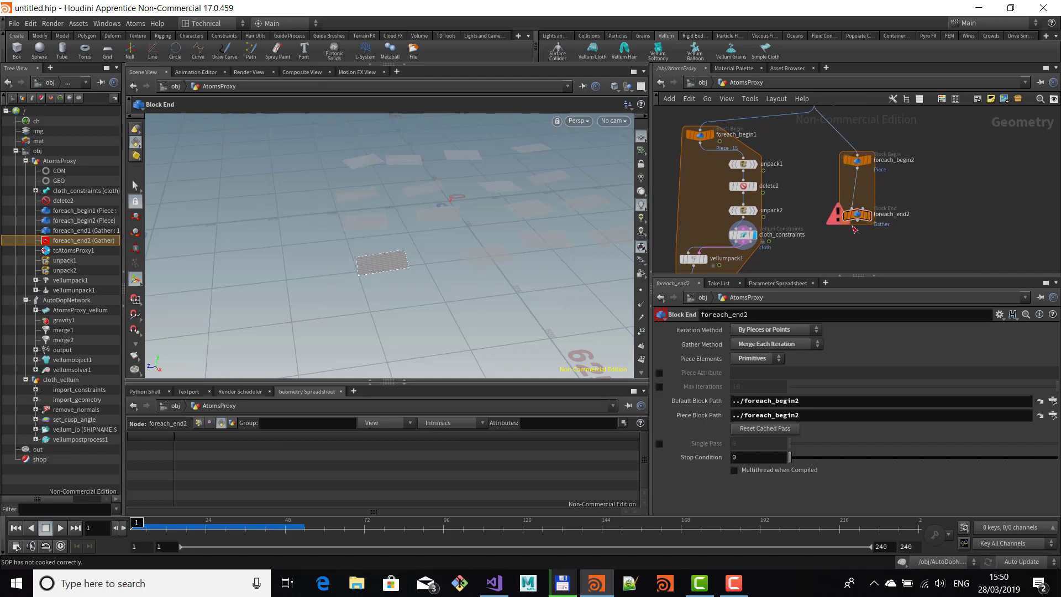
Insert an Unpack node between foreach_begin2 and foreach_end2.
{"action": "scroll", "coordinate": [916, 200], "scroll_direction": "up", "scroll_amount": 3}
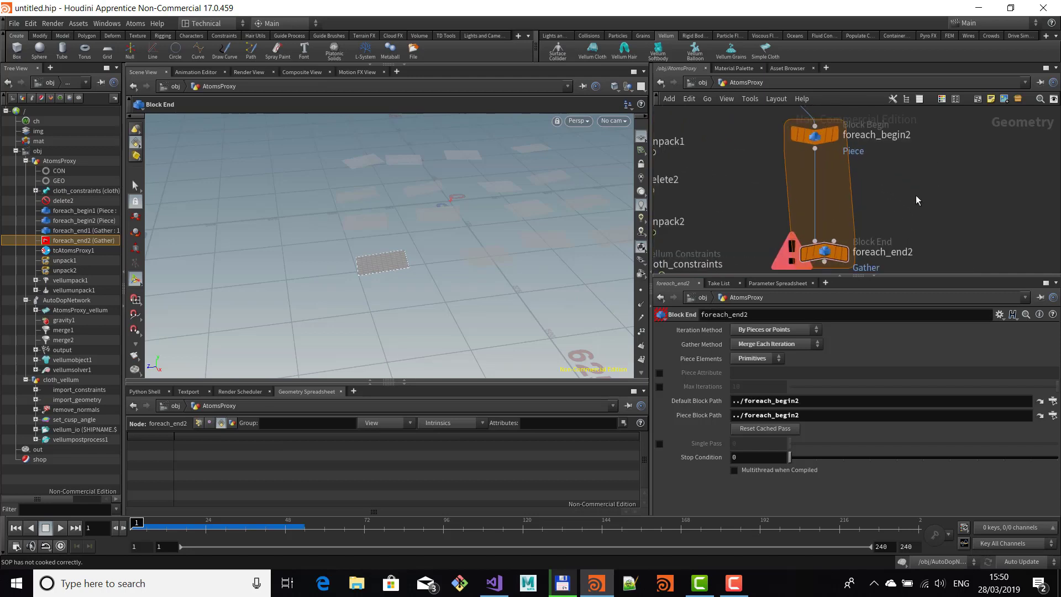
{"action": "middle_click_drag", "start_coordinate": [912, 178], "coordinate": [989, 184]}
{"action": "key", "text": "Tab"}
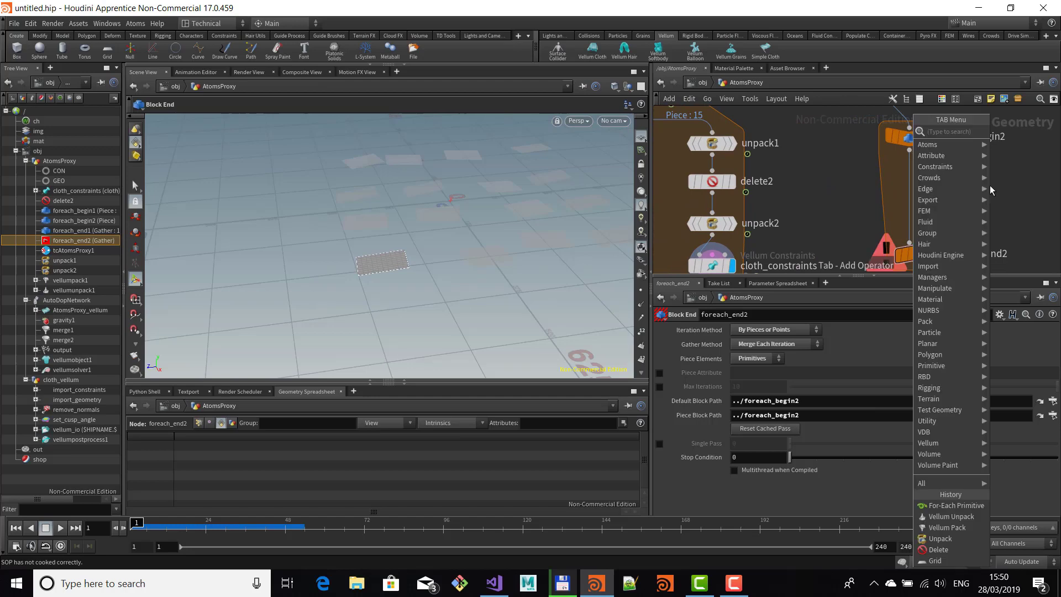
{"action": "type", "text": "unp"}
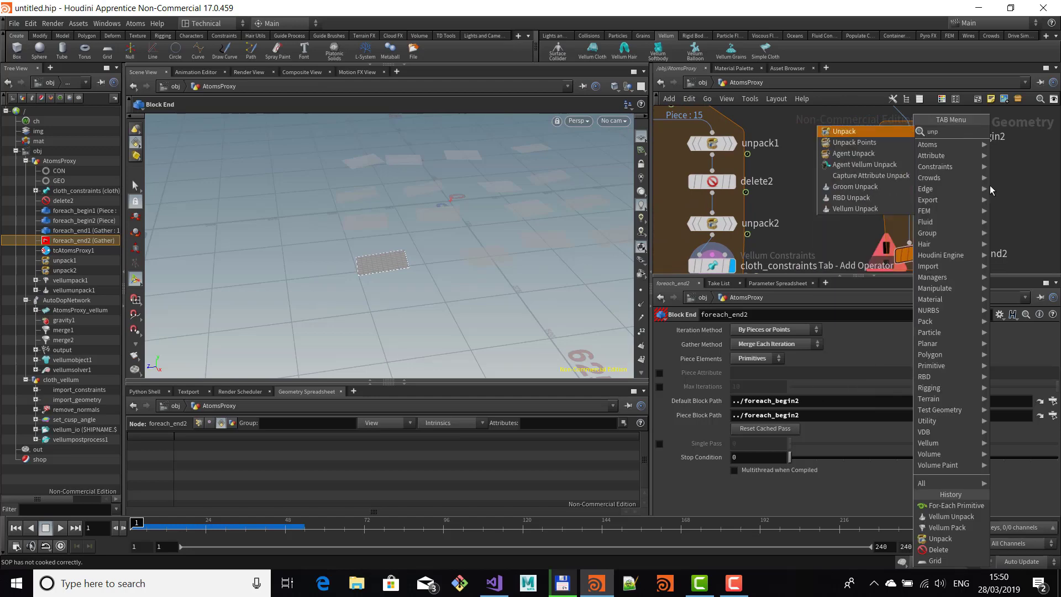
{"action": "key", "text": "Return"}
{"action": "left_click", "coordinate": [915, 172]}
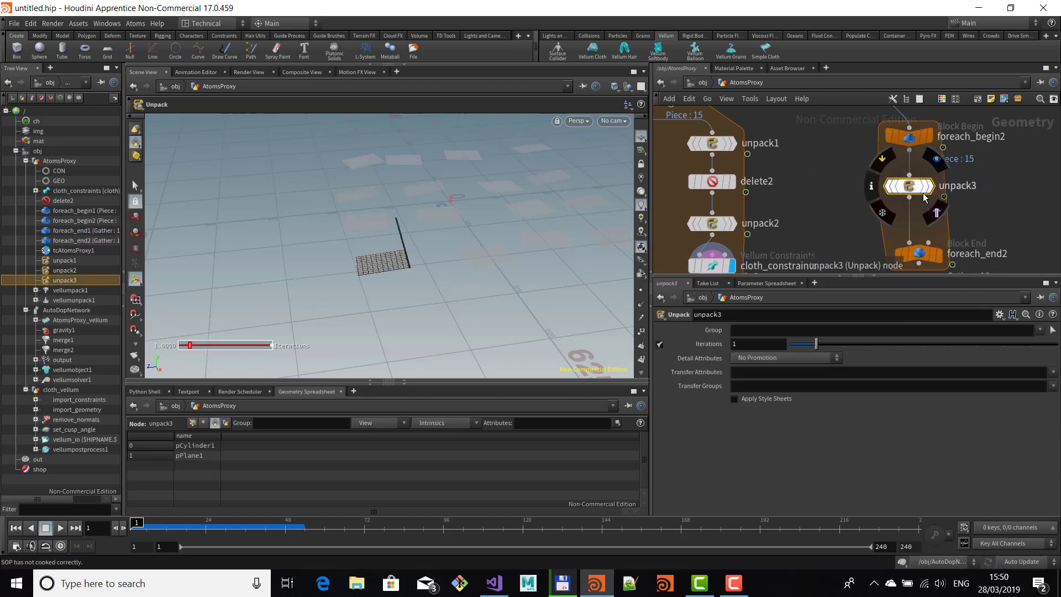
{"action": "middle_click_drag", "start_coordinate": [1006, 203], "coordinate": [1014, 181]}
{"action": "key", "text": "Tab"}
{"action": "type", "text": "dele"}
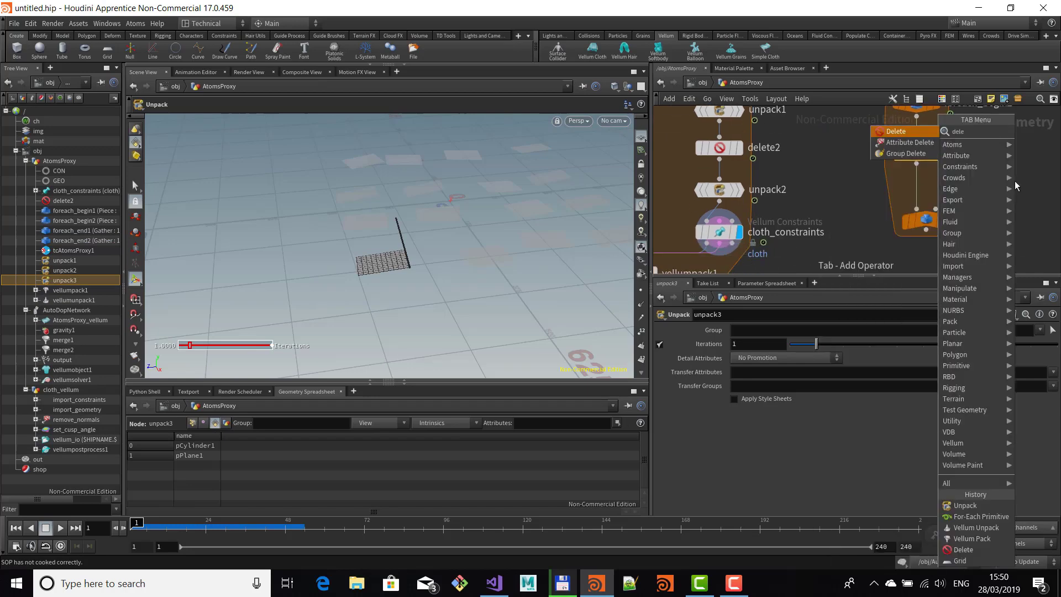
{"action": "key", "text": "Return"}
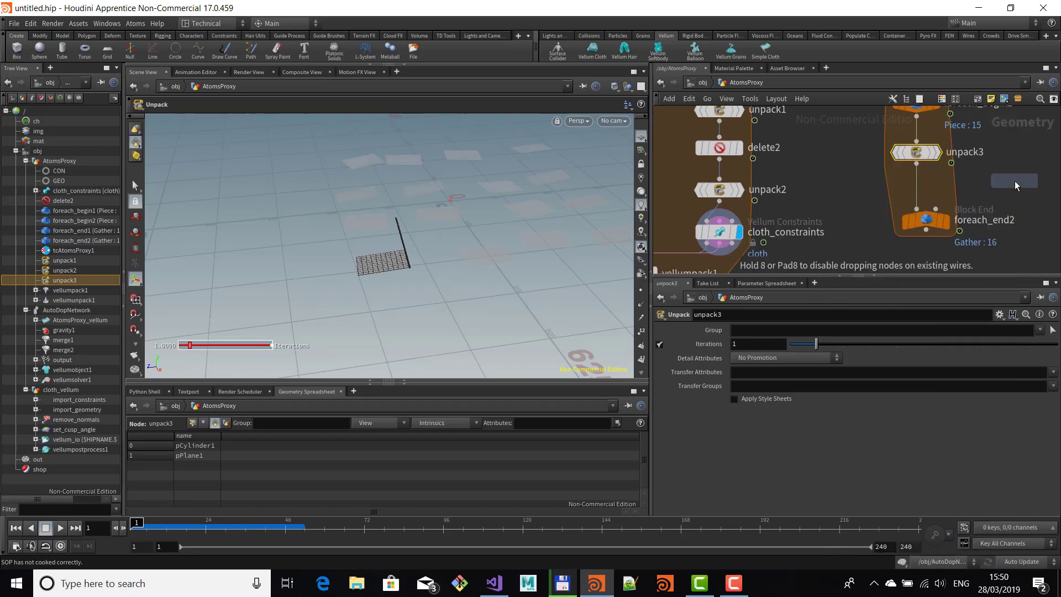
{"action": "left_click", "coordinate": [914, 190]}
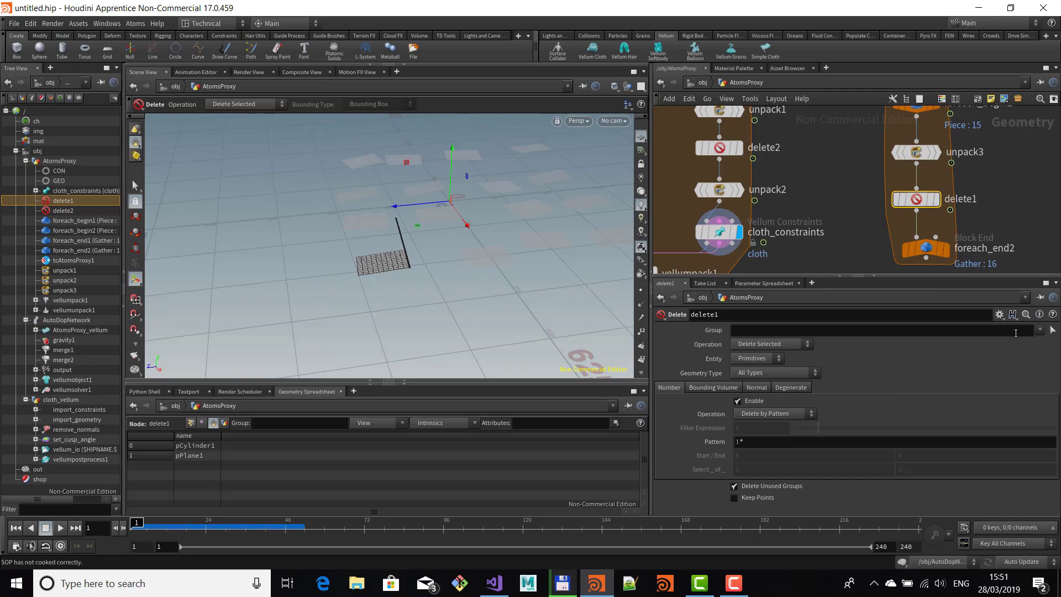
{"action": "left_click", "coordinate": [1039, 331]}
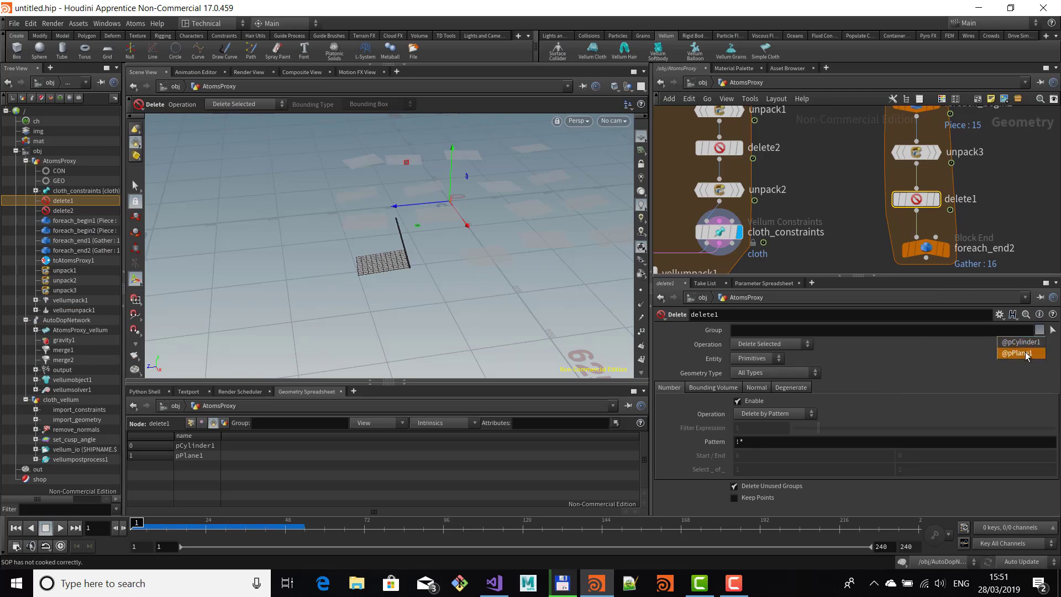
Insert another Unpack node between delete1 and foreach_end2.
{"action": "middle_click_drag", "start_coordinate": [1052, 232], "coordinate": [1056, 204]}
{"action": "key", "text": "Tab"}
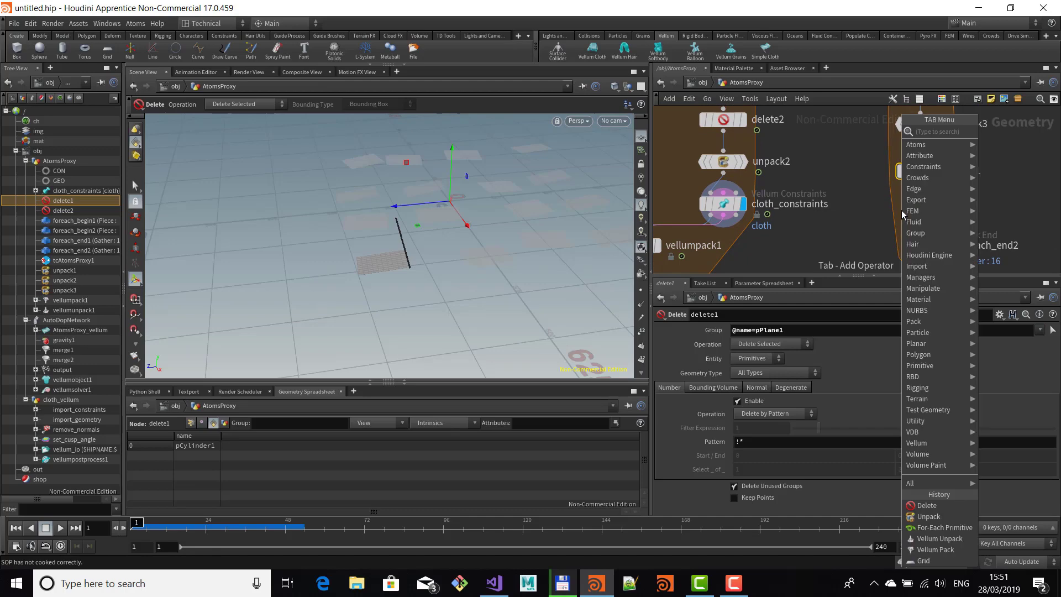
{"action": "type", "text": "unpa"}
{"action": "key", "text": "Return"}
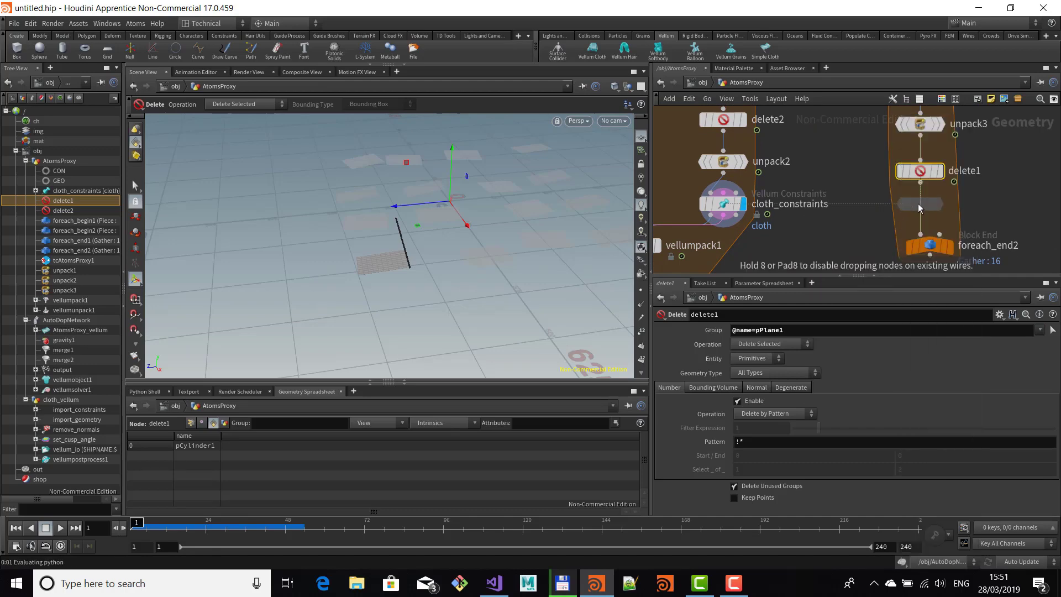
{"action": "left_click", "coordinate": [920, 205]}
{"action": "left_click", "coordinate": [923, 212]}
Display the gathered geometry of foreach_end2 in the viewport and select that node.
{"action": "middle_click_drag", "start_coordinate": [1022, 212], "coordinate": [1029, 185]}
{"action": "left_click", "coordinate": [959, 243]}
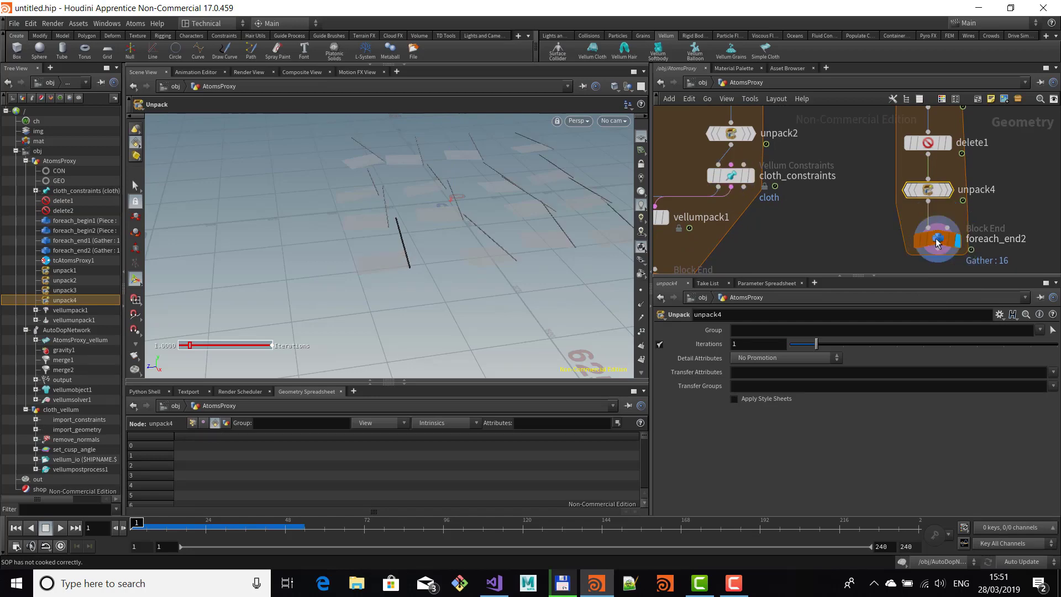
{"action": "left_click", "coordinate": [937, 244]}
{"action": "middle_click", "coordinate": [937, 243]}
{"action": "middle_click_drag", "start_coordinate": [811, 241], "coordinate": [878, 217]}
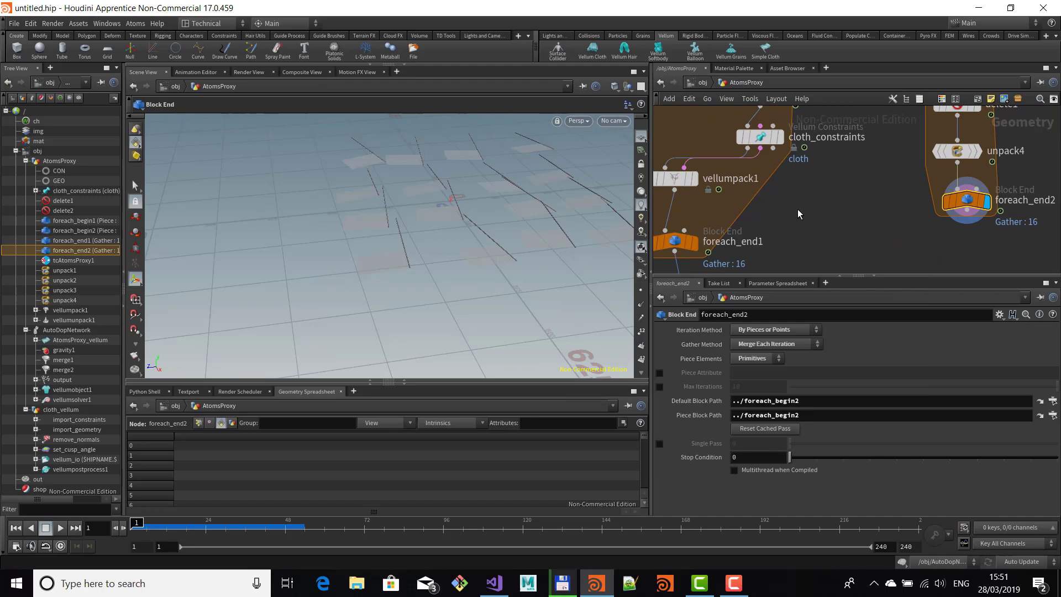
{"action": "middle_click_drag", "start_coordinate": [829, 199], "coordinate": [866, 216], "text": "alt"}
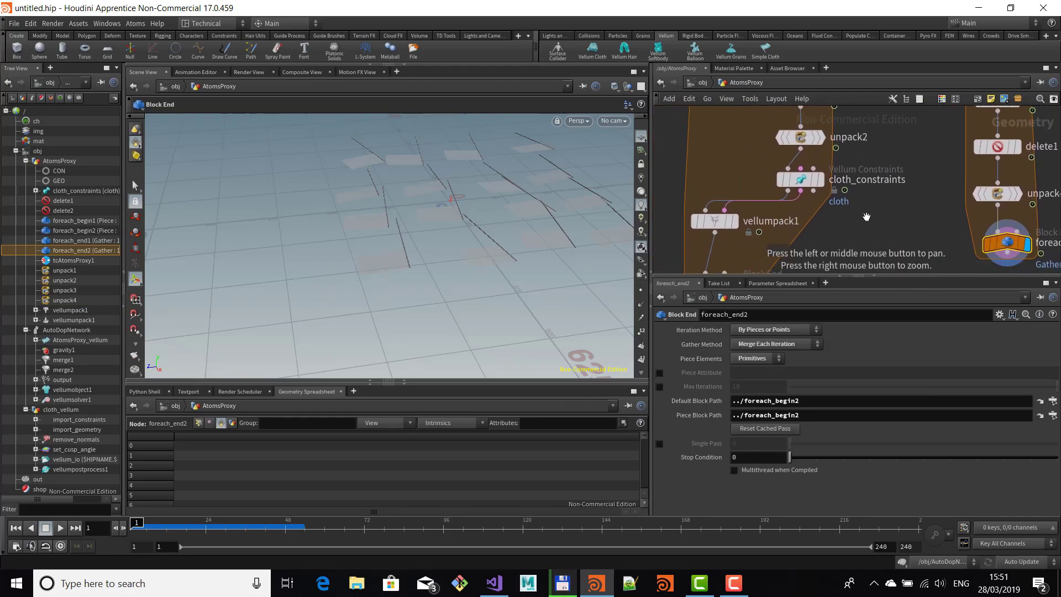
Insert a Vellum Attach to Geometry node between cloth_constraints and vellumpack1, with foreach_end2 wired in as its collision geometry.
{"action": "mouse_move", "coordinate": [717, 220]}
{"action": "left_mouse_down"}
{"action": "mouse_move", "coordinate": [725, 260]}
{"action": "mouse_move", "coordinate": [725, 223]}
{"action": "left_mouse_up"}
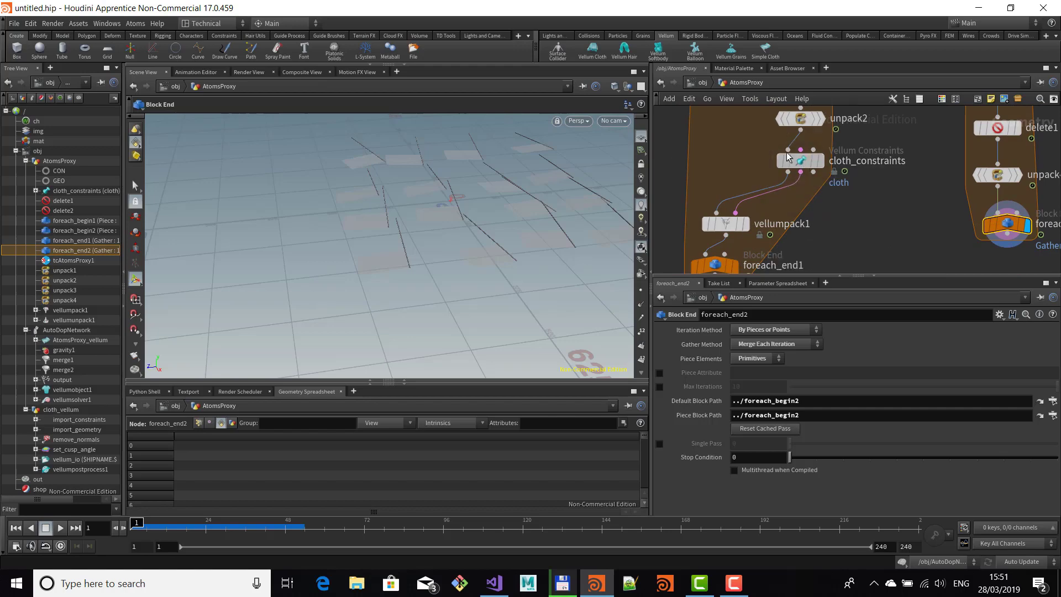
{"action": "key", "text": "Tab"}
{"action": "type", "text": "vell"}
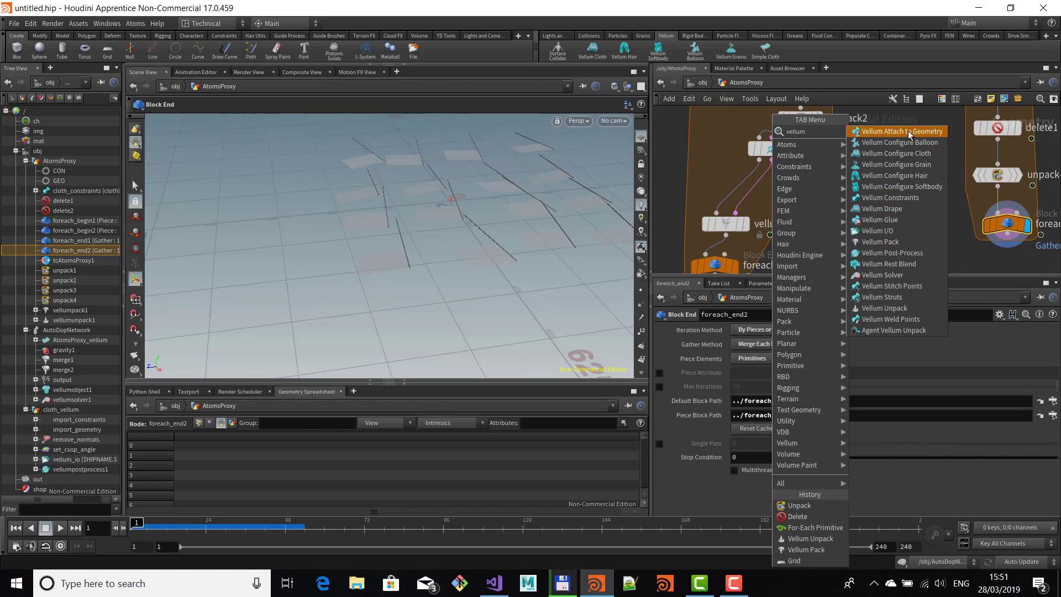
{"action": "left_click", "coordinate": [886, 131]}
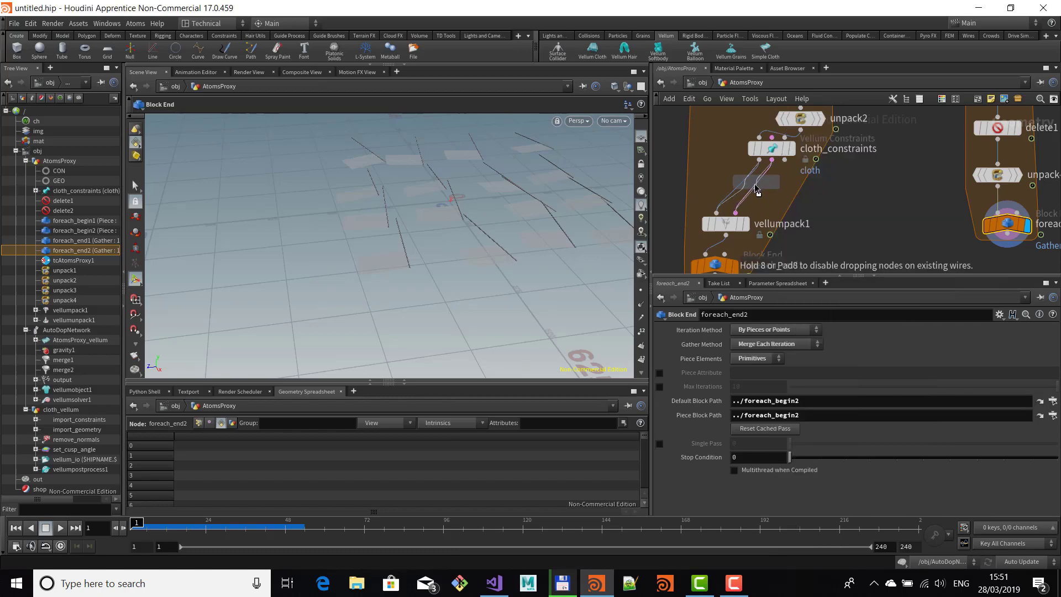
{"action": "left_click", "coordinate": [752, 189]}
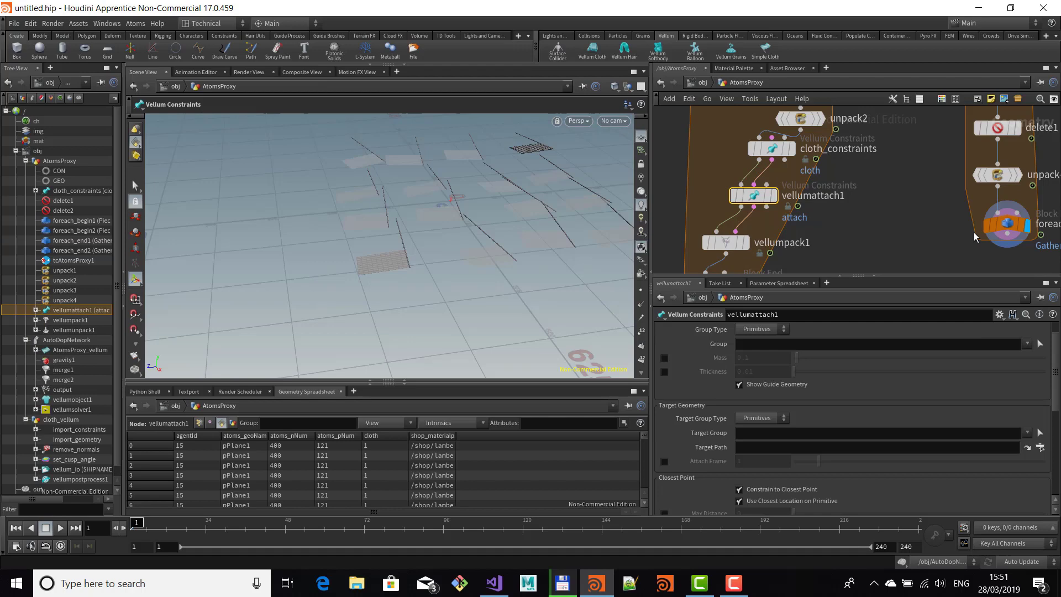
{"action": "left_click", "coordinate": [1010, 235]}
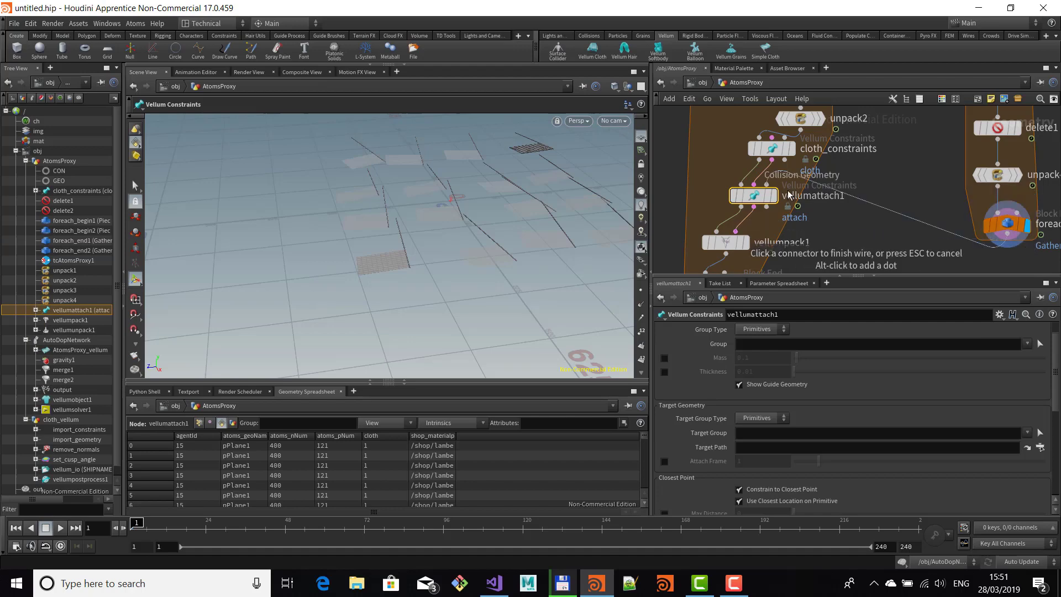
Enable Max Distance on vellumattach1 with a value of 1 and check which plane points are constrained to the cylinder.
{"action": "right_click_drag", "start_coordinate": [372, 232], "coordinate": [642, 324], "text": "alt"}
{"action": "middle_click_drag", "start_coordinate": [468, 291], "coordinate": [456, 203], "text": "alt"}
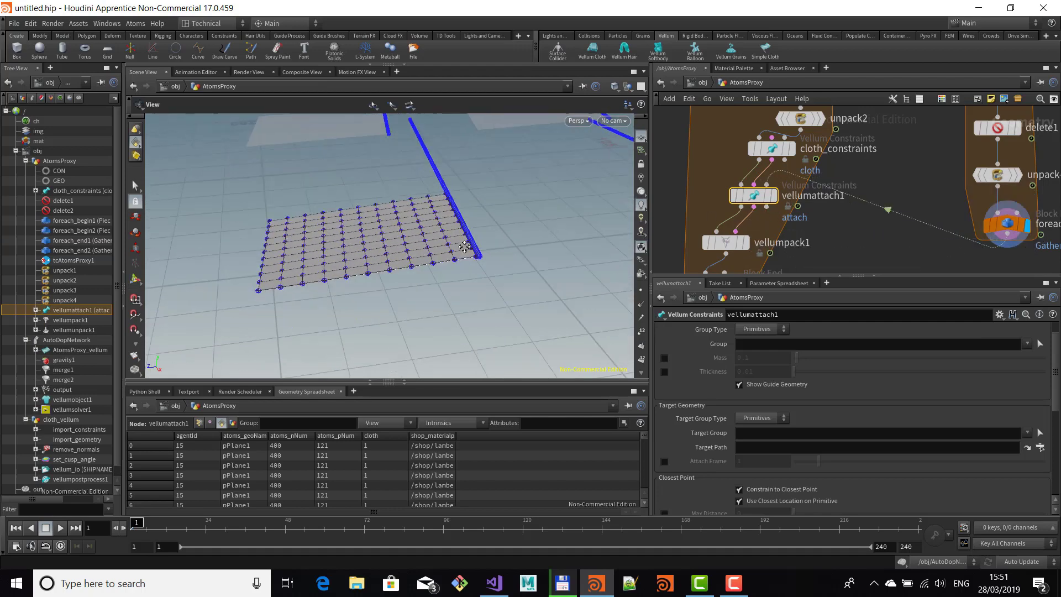
{"action": "right_click_drag", "start_coordinate": [456, 203], "coordinate": [484, 258], "text": "alt"}
{"action": "scroll", "coordinate": [484, 259], "scroll_direction": "up", "scroll_amount": 8}
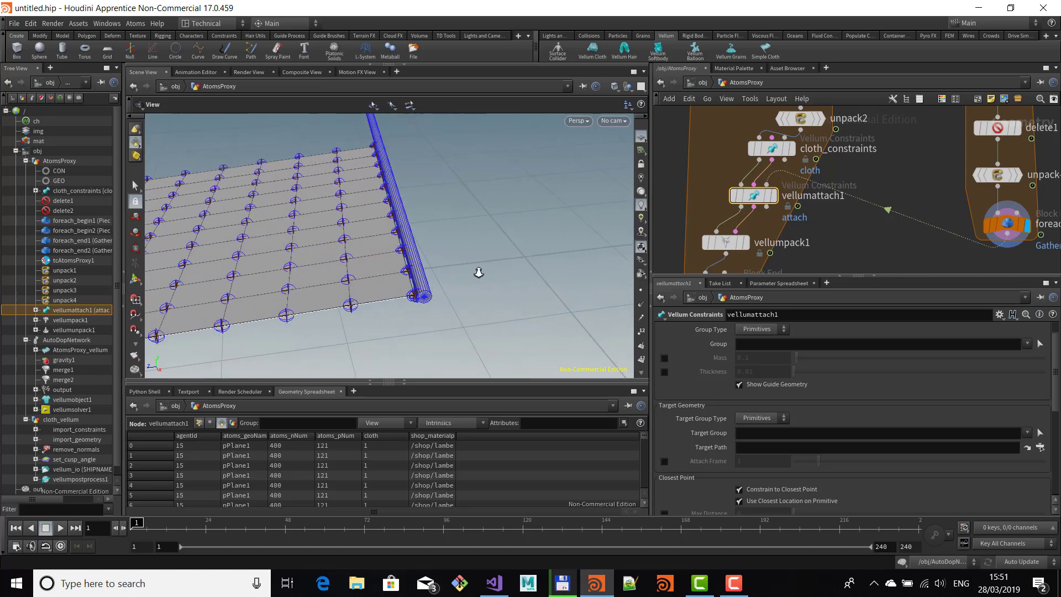
{"action": "mouse_move", "coordinate": [441, 246]}
{"action": "middle_mouse_down", "text": "alt"}
{"action": "mouse_move", "coordinate": [459, 281]}
{"action": "mouse_move", "coordinate": [450, 315]}
{"action": "mouse_move", "coordinate": [443, 233]}
{"action": "middle_mouse_up", "text": "alt"}
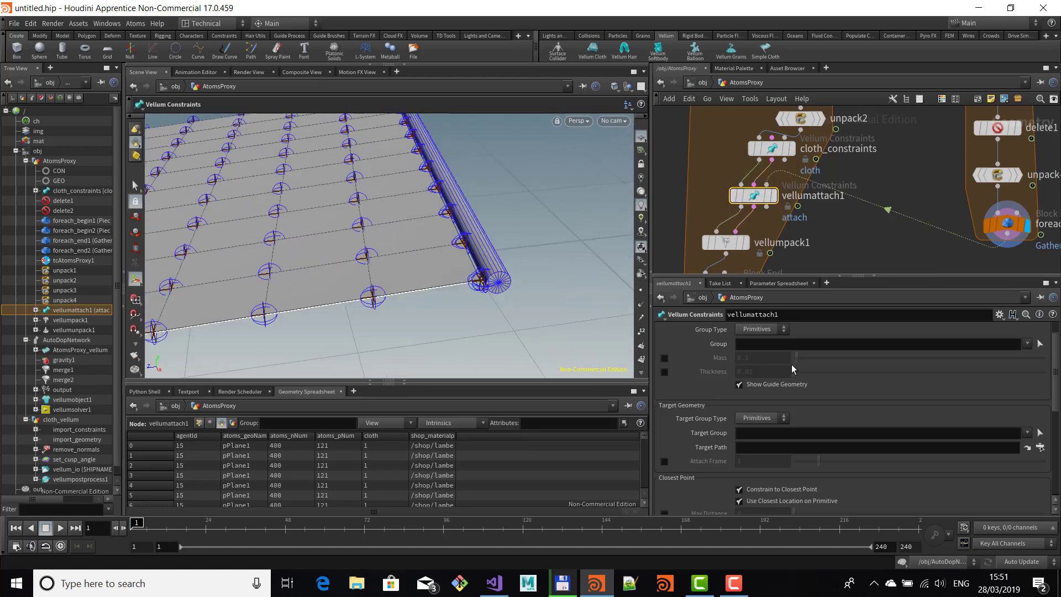
{"action": "scroll", "coordinate": [712, 365], "scroll_direction": "down", "scroll_amount": 3}
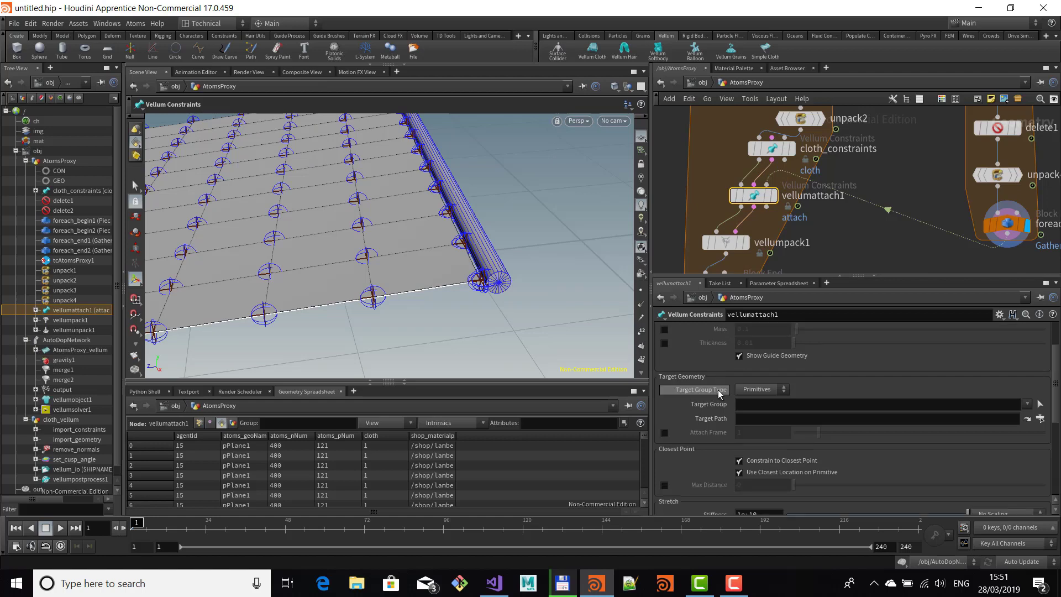
{"action": "scroll", "coordinate": [719, 394], "scroll_direction": "down", "scroll_amount": 4}
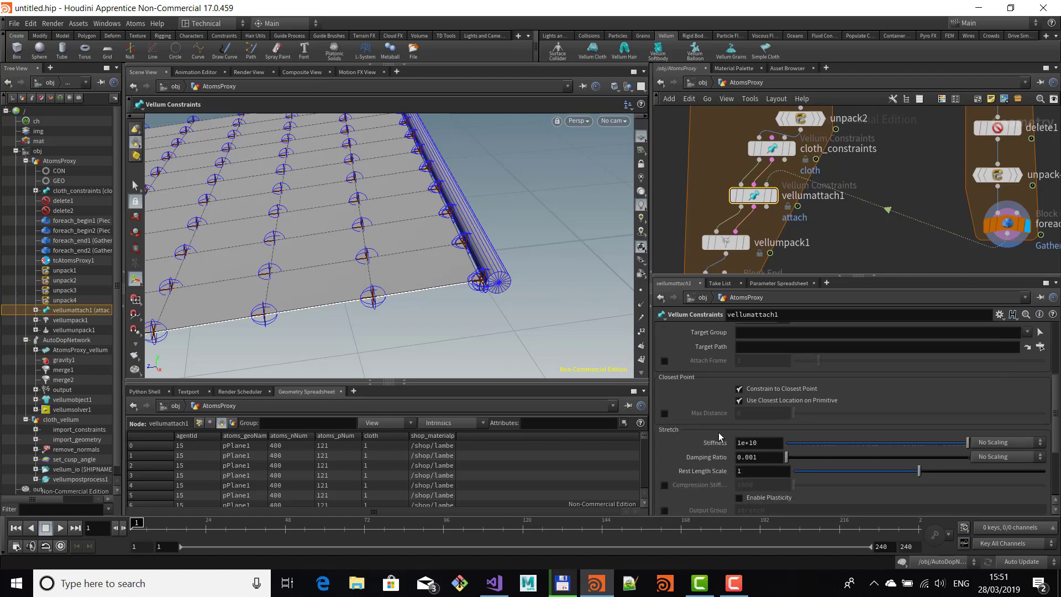
{"action": "scroll", "coordinate": [712, 429], "scroll_direction": "down", "scroll_amount": 4}
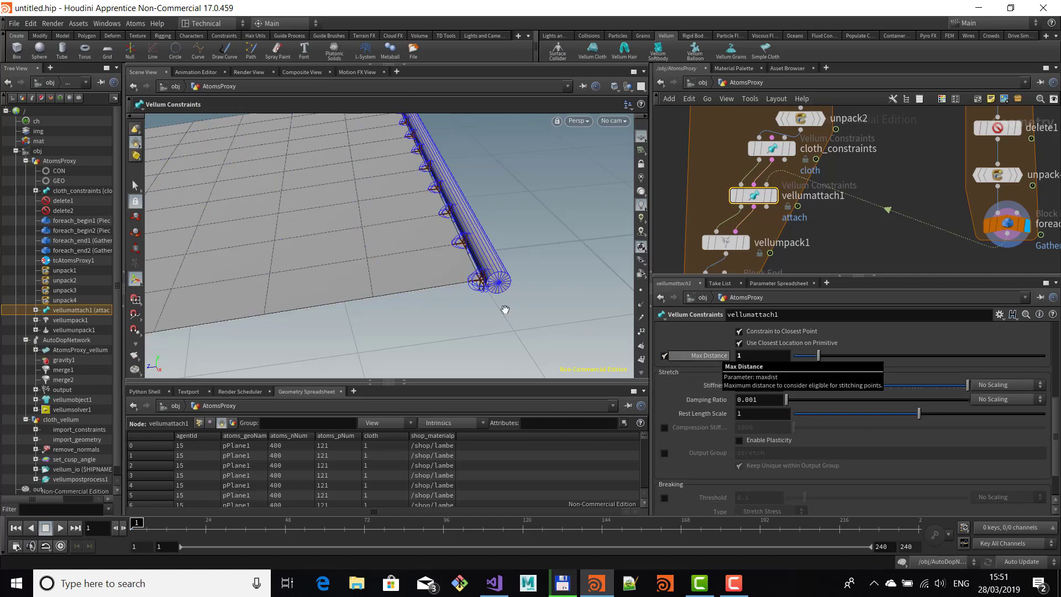
{"action": "right_click_drag", "start_coordinate": [504, 310], "coordinate": [372, 223], "text": "alt"}
{"action": "left_click_drag", "start_coordinate": [372, 223], "coordinate": [484, 235], "text": "alt"}
{"action": "right_click_drag", "start_coordinate": [484, 235], "coordinate": [372, 232], "text": "alt"}
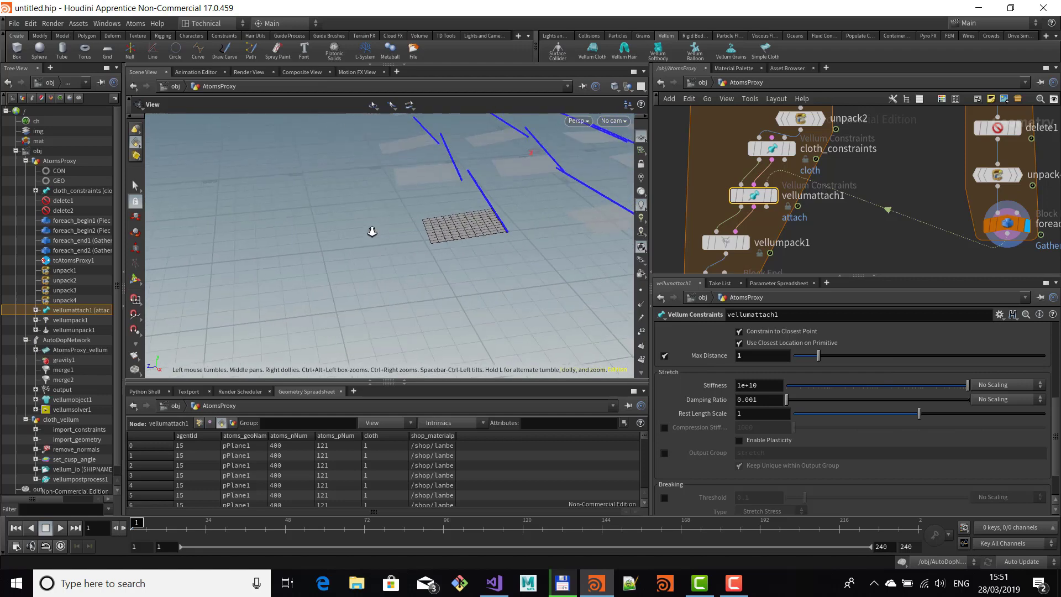
{"action": "middle_click_drag", "start_coordinate": [436, 227], "coordinate": [339, 227], "text": "alt"}
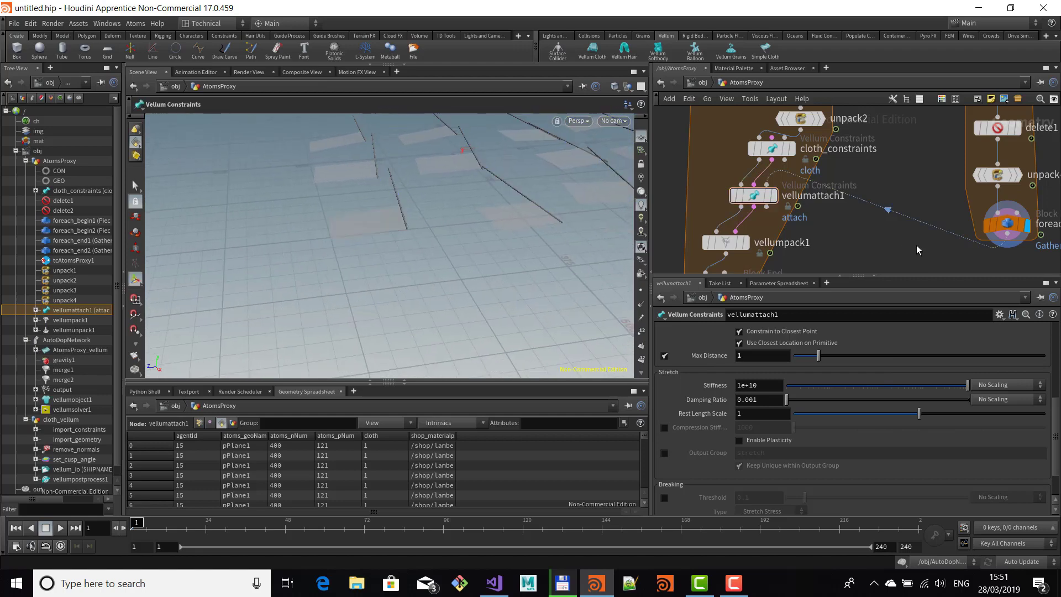
Display the GEO null in AtomsProxy and return to the object-level network.
{"action": "middle_click_drag", "start_coordinate": [862, 255], "coordinate": [835, 212], "text": "alt"}
{"action": "left_click_drag", "start_coordinate": [835, 212], "coordinate": [835, 137]}
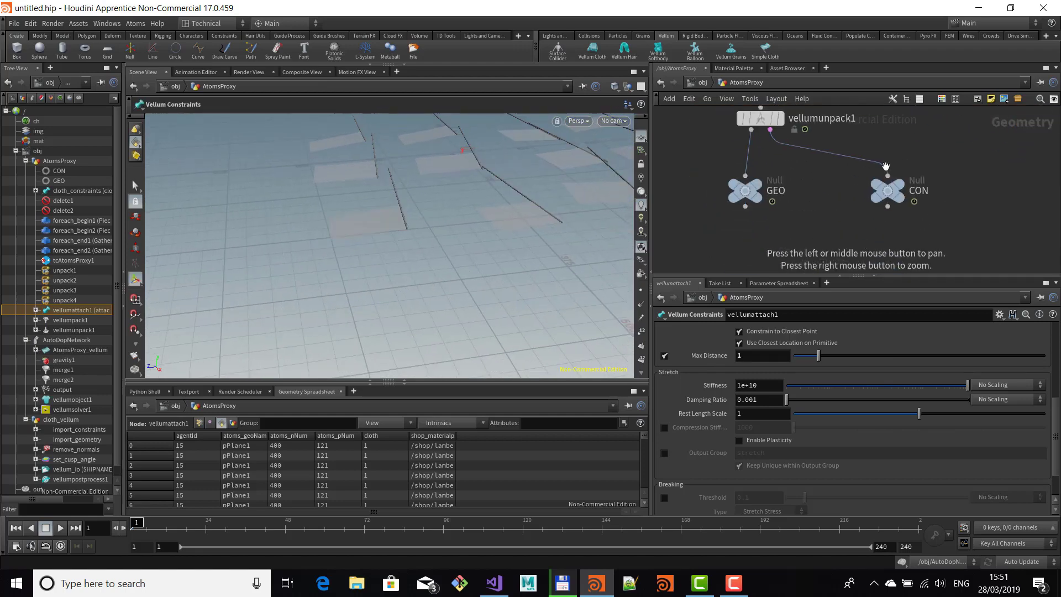
{"action": "left_click", "coordinate": [759, 185]}
{"action": "key", "text": "u"}
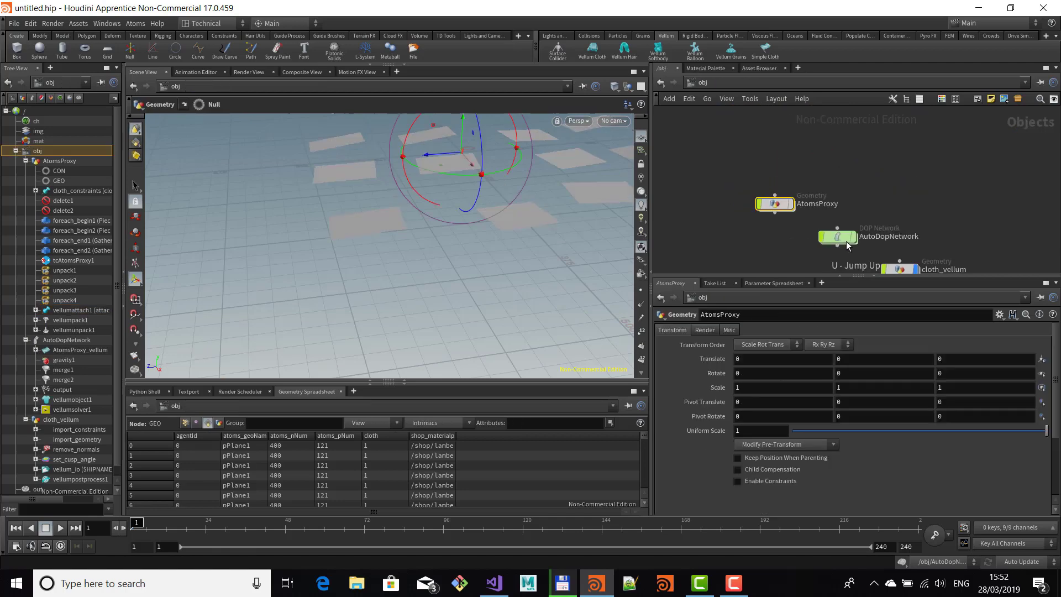
Play the cloth simulation for about 50 frames, stop it and return to the first frame.
{"action": "middle_click_drag", "start_coordinate": [900, 216], "coordinate": [893, 197], "text": "alt"}
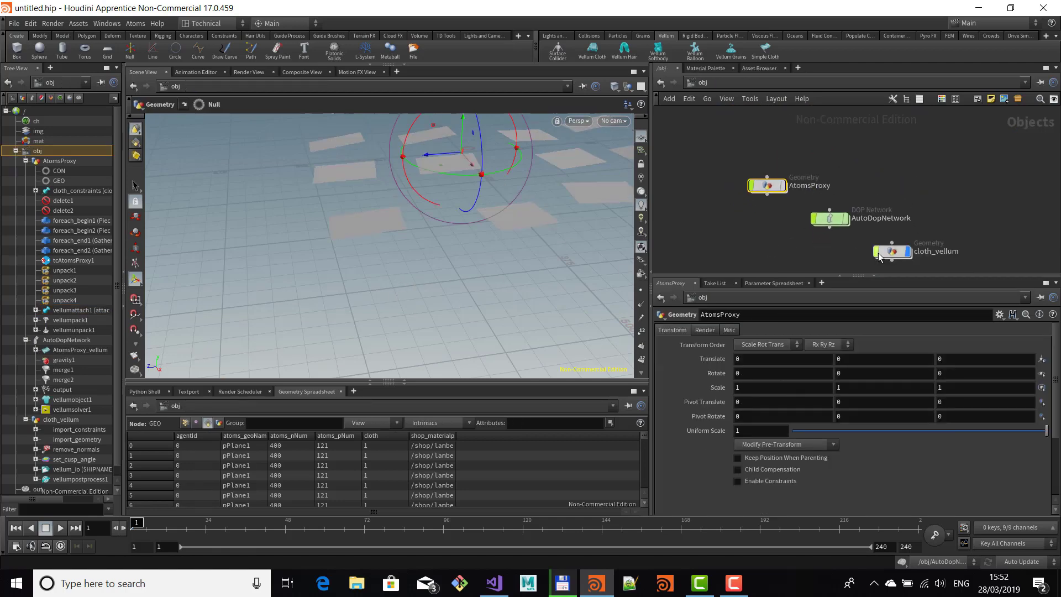
{"action": "left_click", "coordinate": [60, 528]}
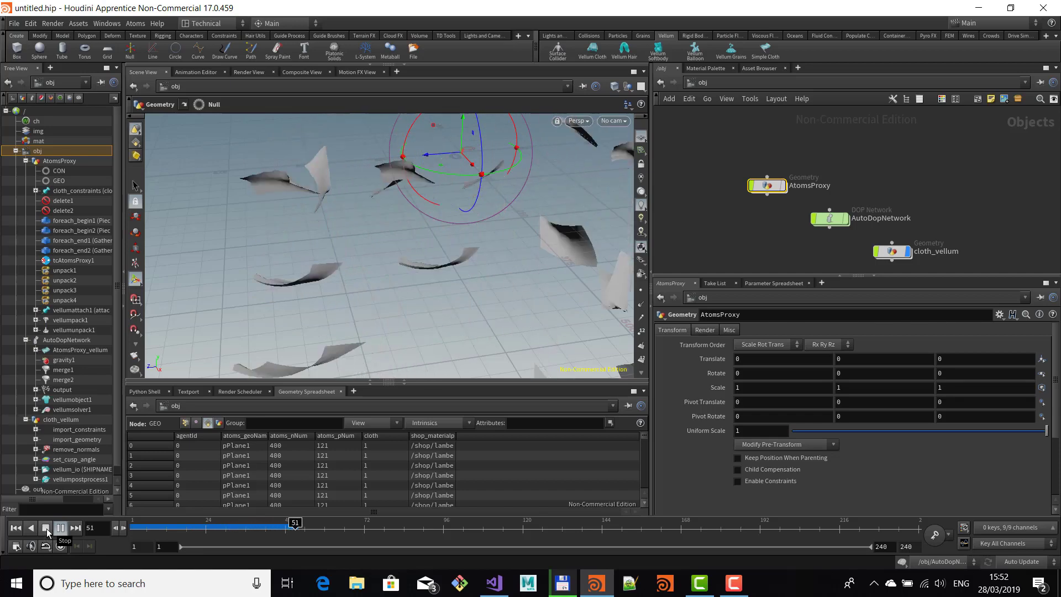
{"action": "left_click", "coordinate": [46, 528]}
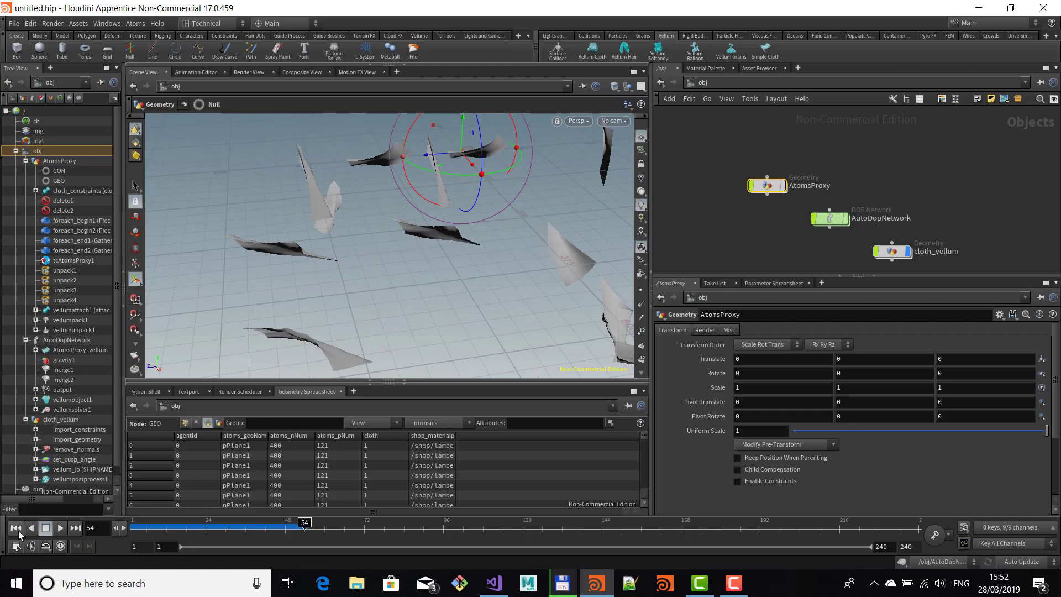
{"action": "left_click", "coordinate": [18, 531]}
Open the cloth_vellum network and view the geometry information of vellumpostprocess1.
{"action": "left_click_drag", "start_coordinate": [773, 211], "coordinate": [746, 160]}
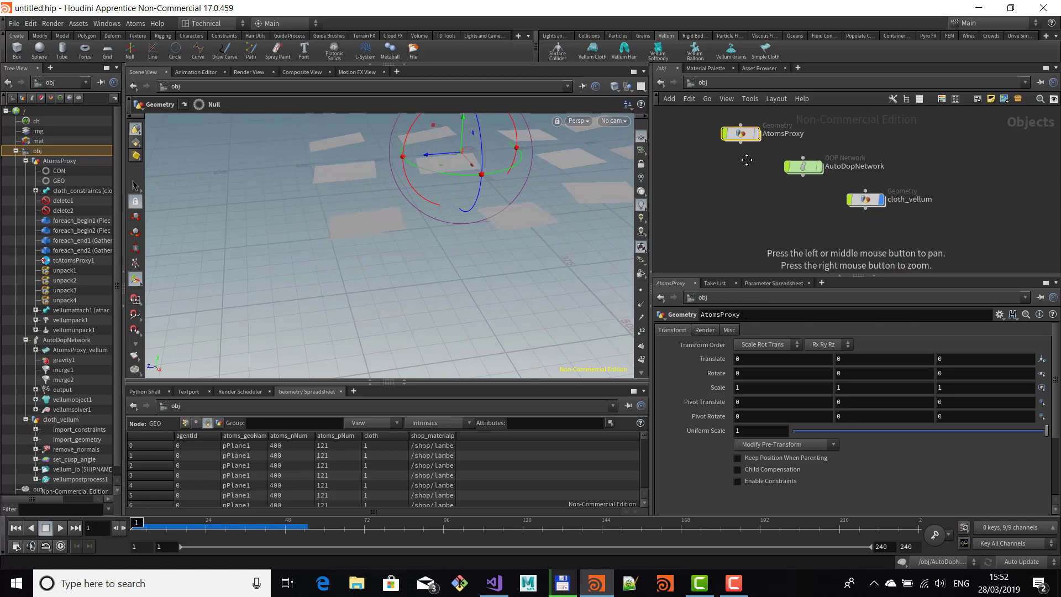
{"action": "double_click", "coordinate": [862, 180]}
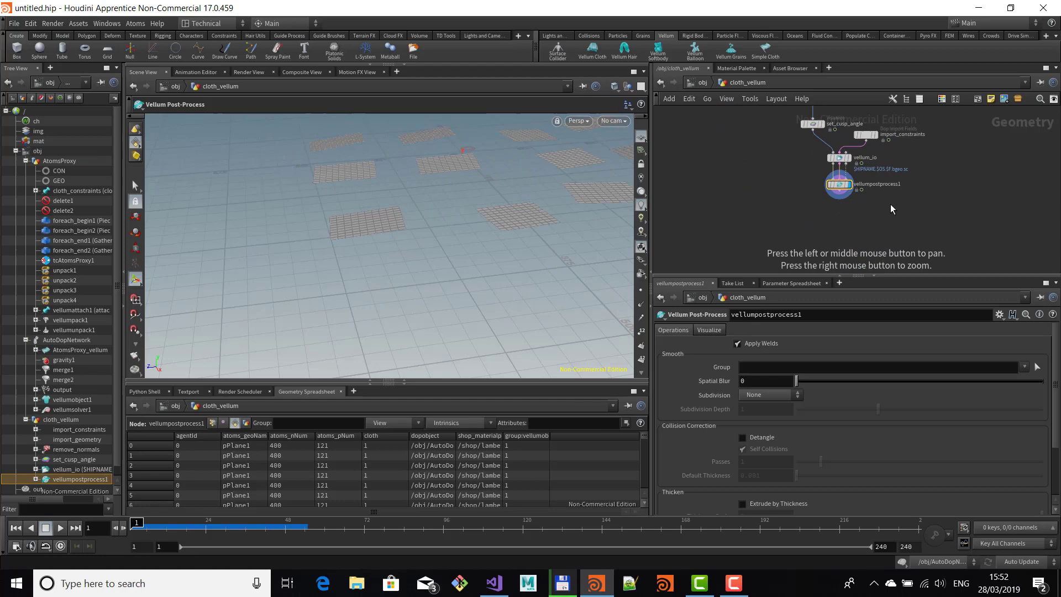
{"action": "scroll", "coordinate": [840, 204], "scroll_direction": "up", "scroll_amount": 4}
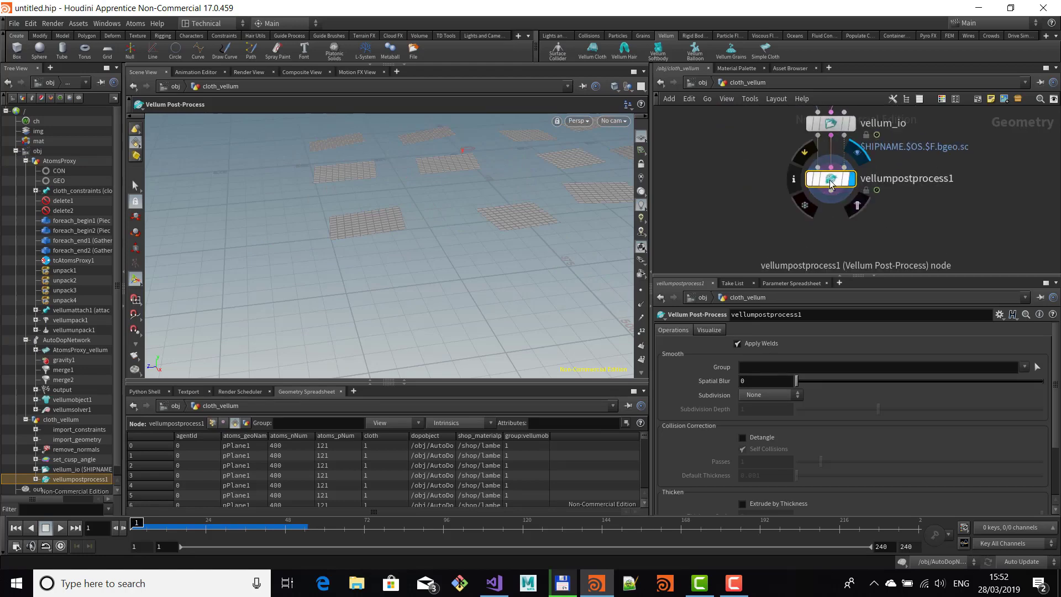
{"action": "middle_click", "coordinate": [832, 184]}
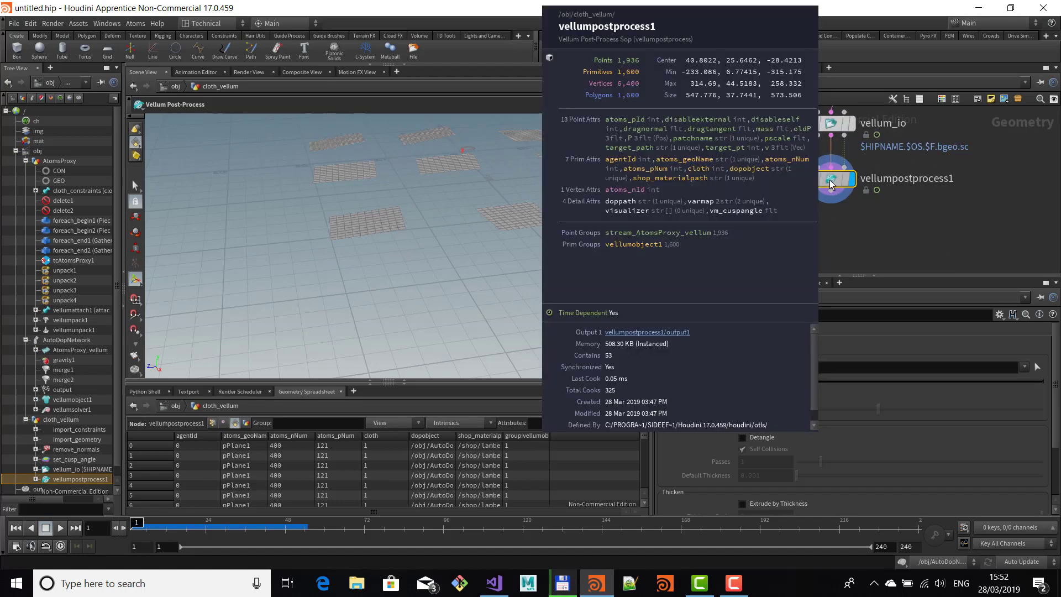
Append a displayed Normal node to vellumpostprocess1 and set its Add Normals to option to Points.
{"action": "key", "text": "Tab"}
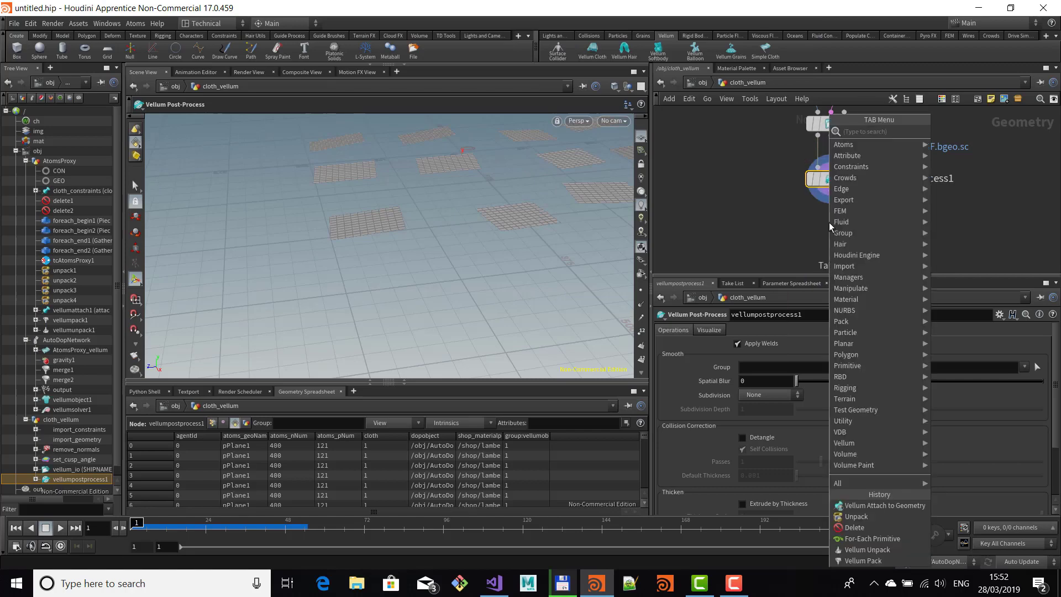
{"action": "type", "text": "norm"}
{"action": "key", "text": "Return"}
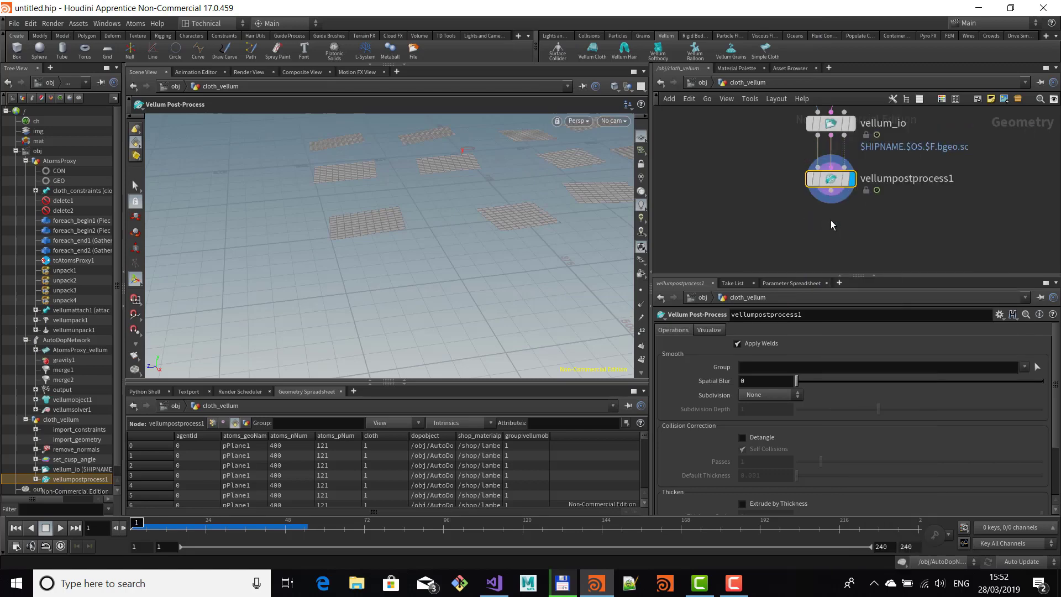
{"action": "left_click", "coordinate": [830, 220]}
{"action": "left_click", "coordinate": [830, 203]}
{"action": "left_click", "coordinate": [830, 213]}
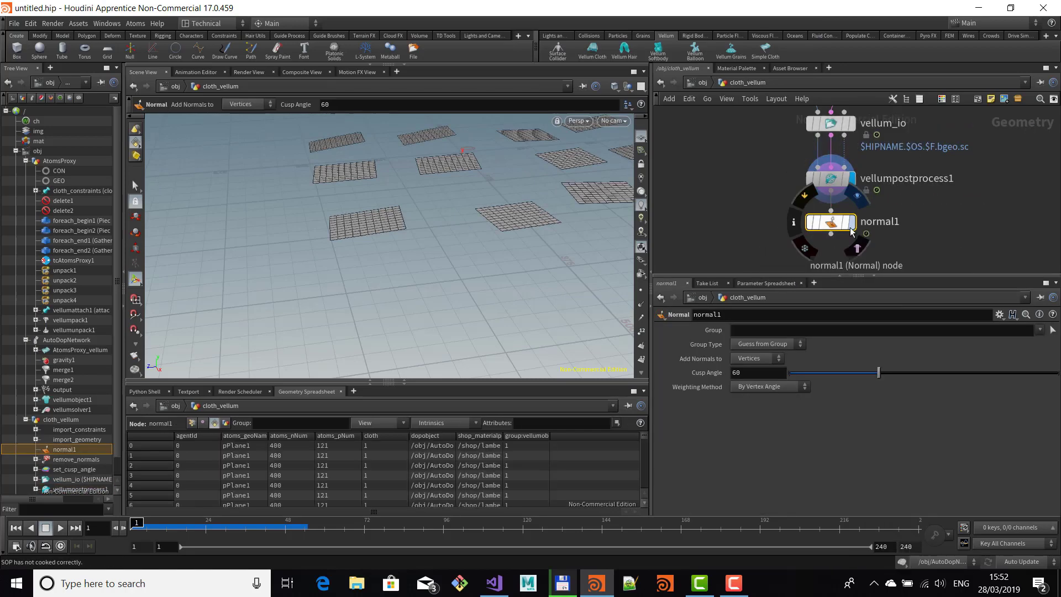
{"action": "left_click", "coordinate": [758, 359]}
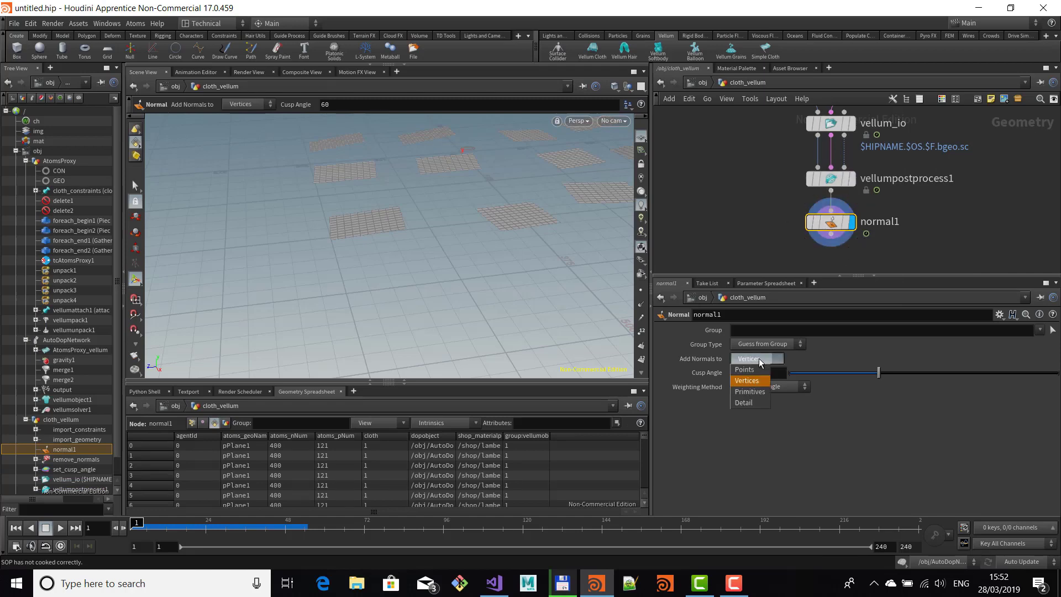
{"action": "left_click", "coordinate": [744, 369]}
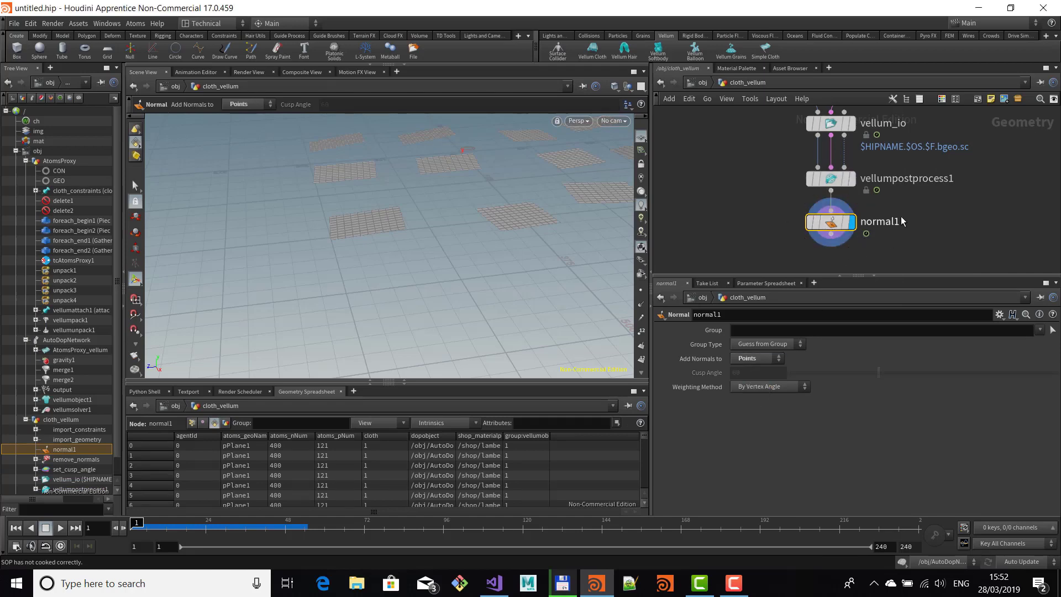
Play the simulation with the new normals to about frame 70, check normal1's node information and rewind to frame 1.
{"action": "left_click", "coordinate": [61, 529]}
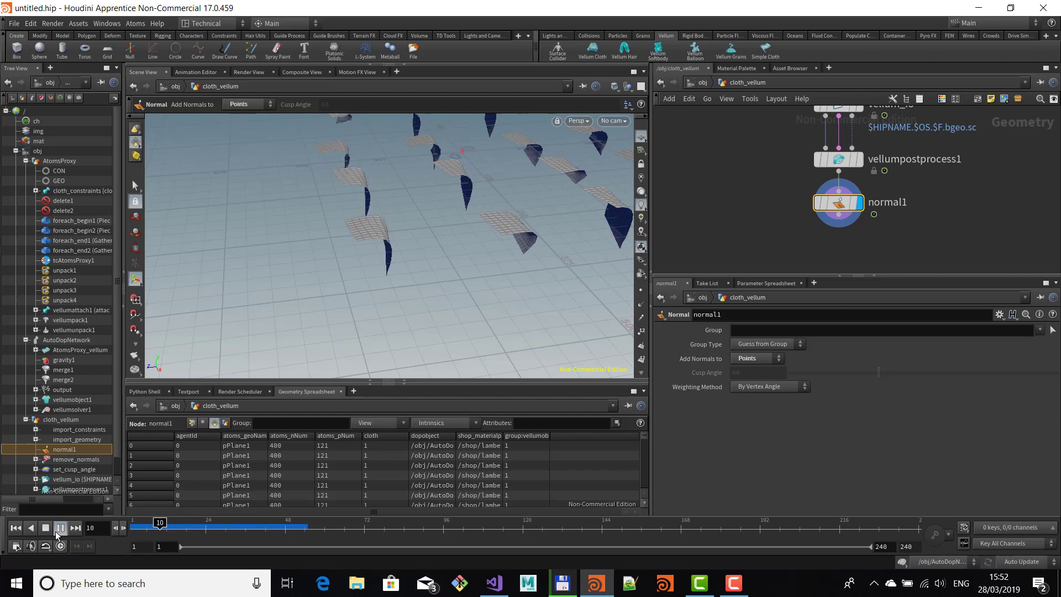
{"action": "left_click", "coordinate": [48, 531]}
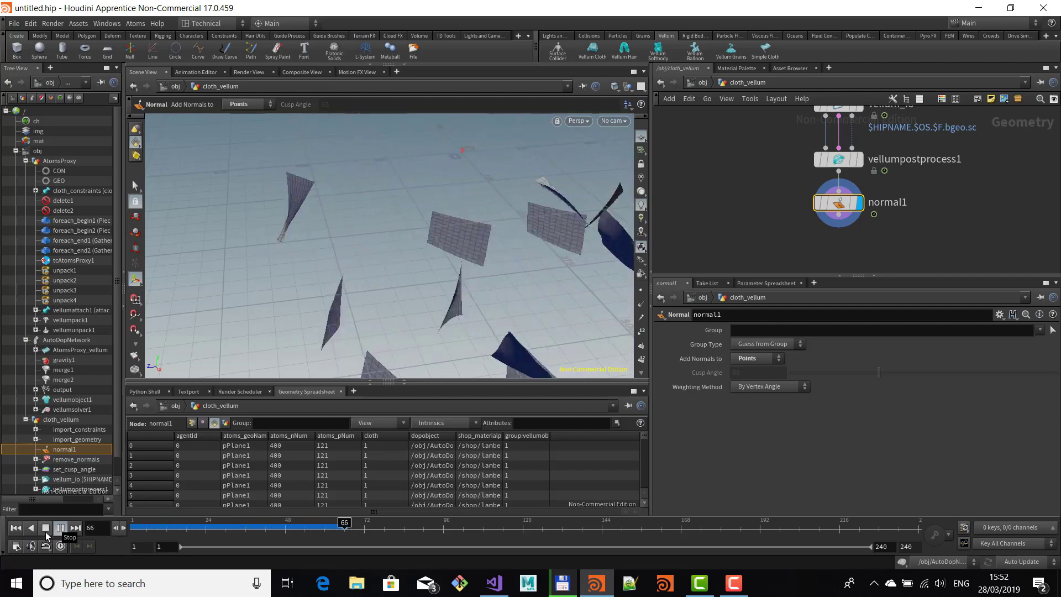
{"action": "middle_click", "coordinate": [848, 207]}
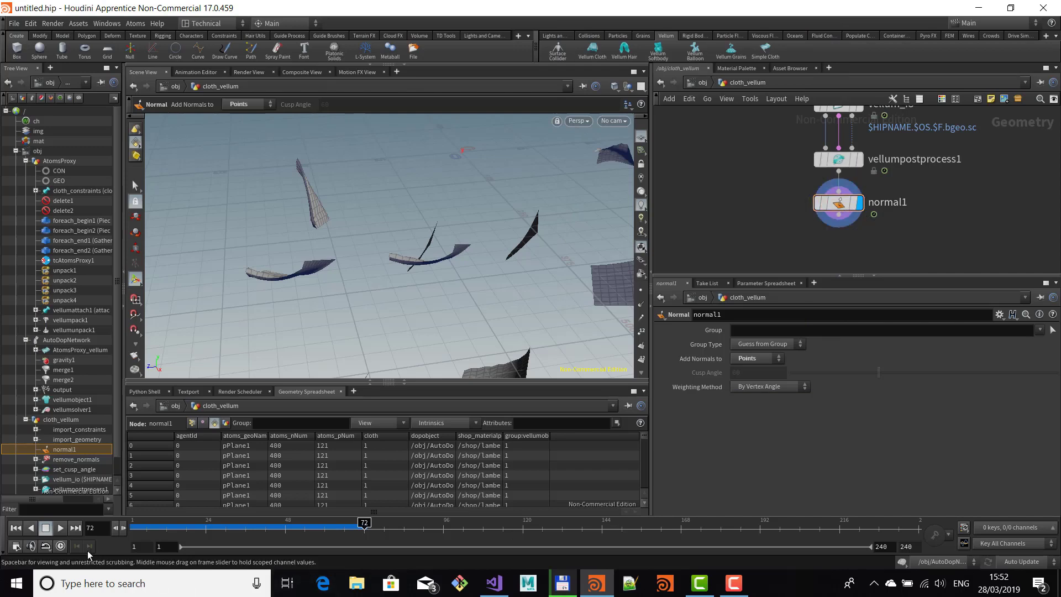
{"action": "left_click", "coordinate": [17, 528]}
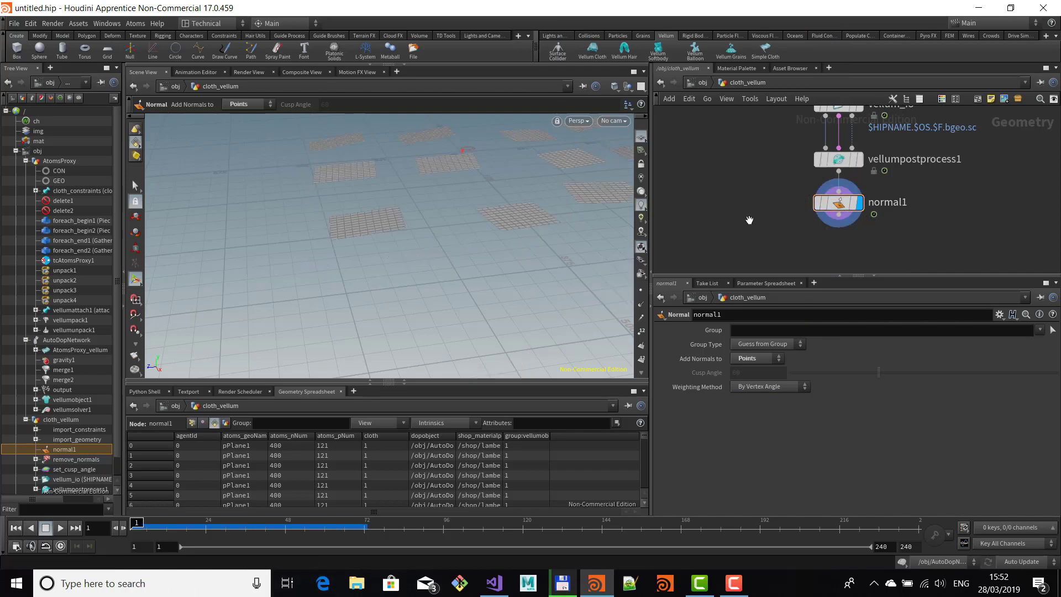
Add an Atoms Cloth Cache Writer node below normal1 and clear the Houdini Console message.
{"action": "key", "text": "Tab"}
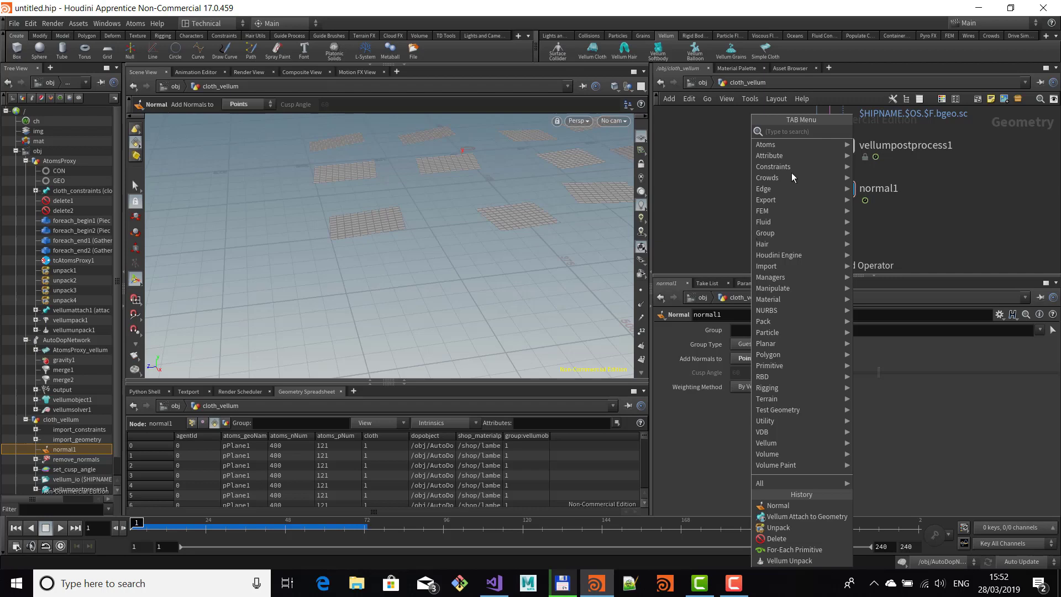
{"action": "mouse_move", "coordinate": [818, 148]}
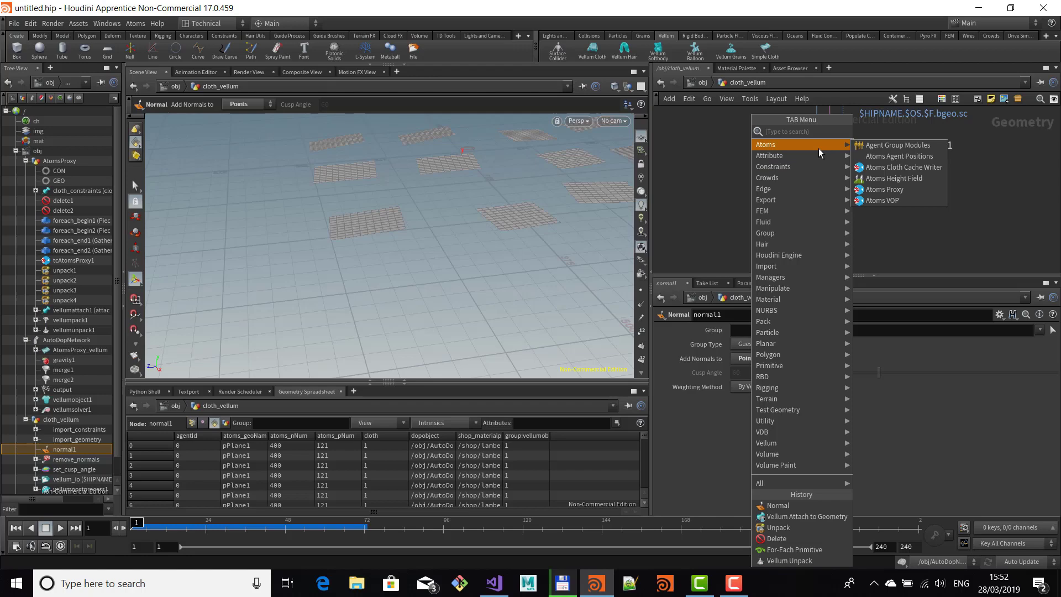
{"action": "left_click", "coordinate": [904, 167]}
{"action": "left_click", "coordinate": [832, 234]}
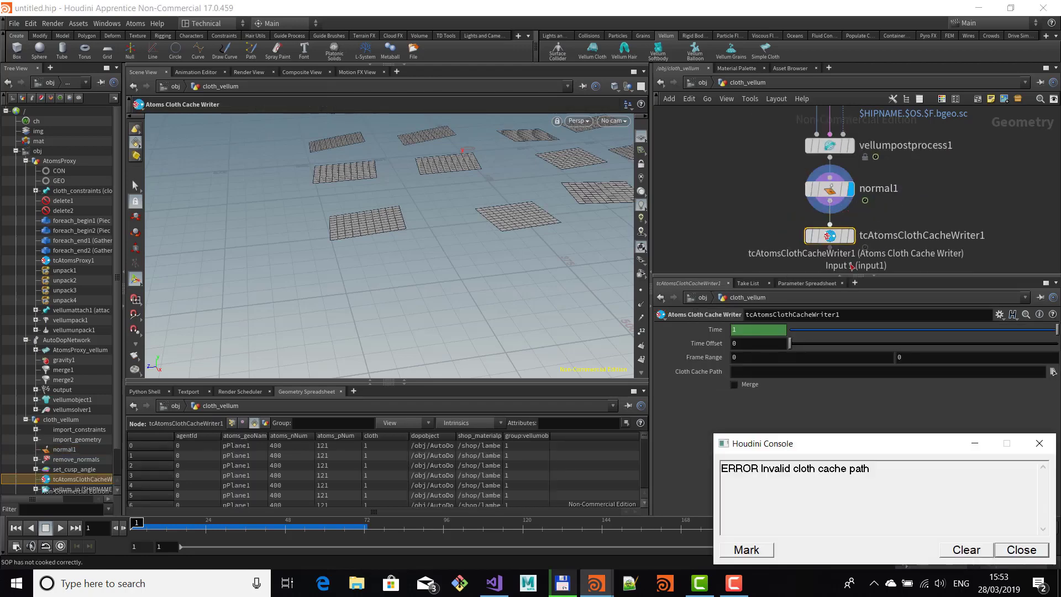
{"action": "left_click", "coordinate": [978, 549]}
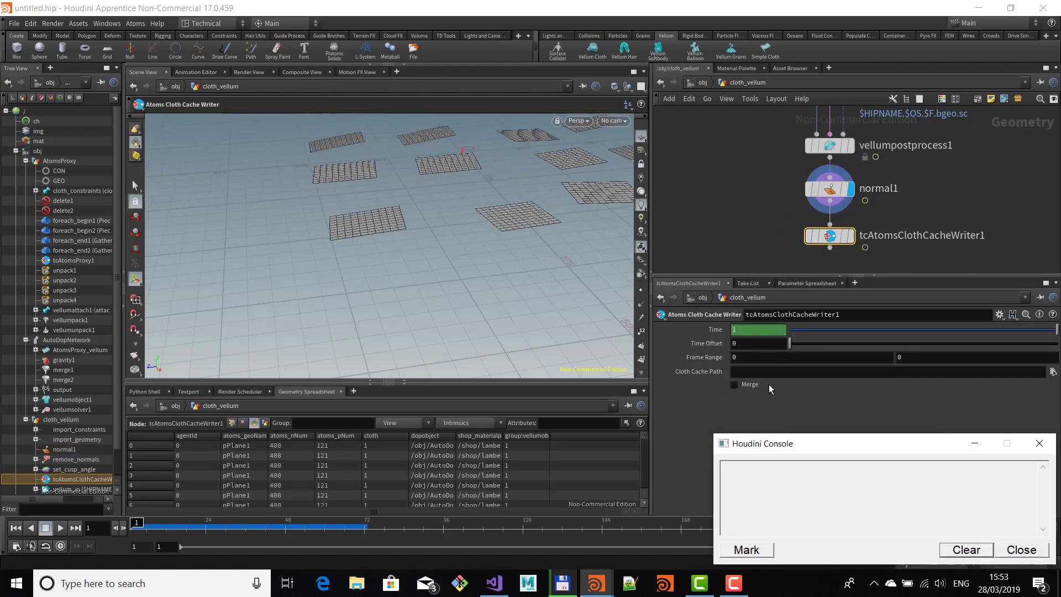
Set the Atoms Cloth Cache Writer's Time Offset to -20 and its Frame Range to 1–120.
{"action": "left_click", "coordinate": [834, 234]}
{"action": "left_click", "coordinate": [753, 347]}
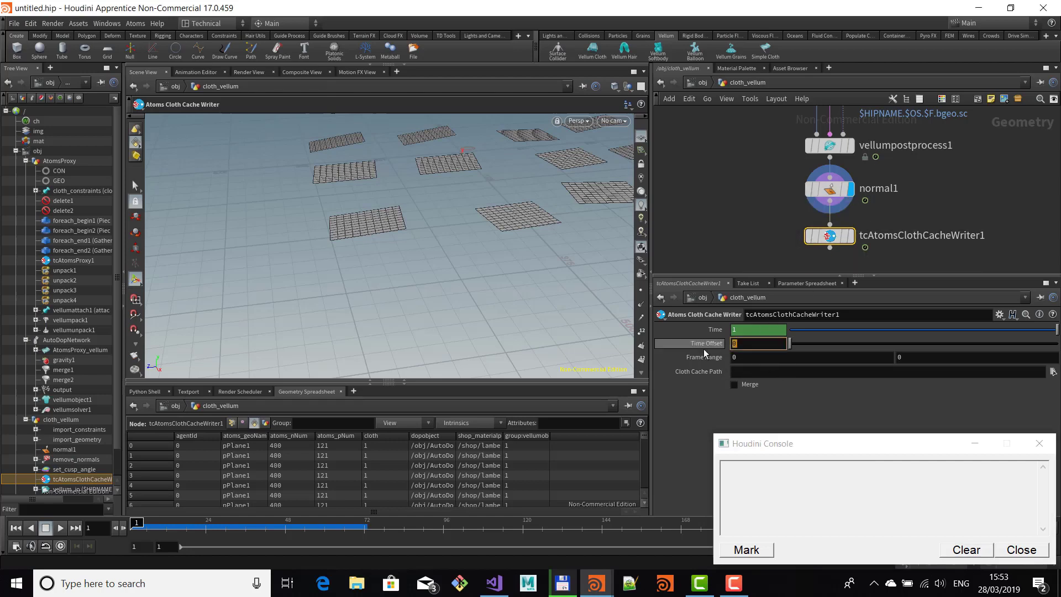
{"action": "type", "text": "-20"}
{"action": "key", "text": "Return"}
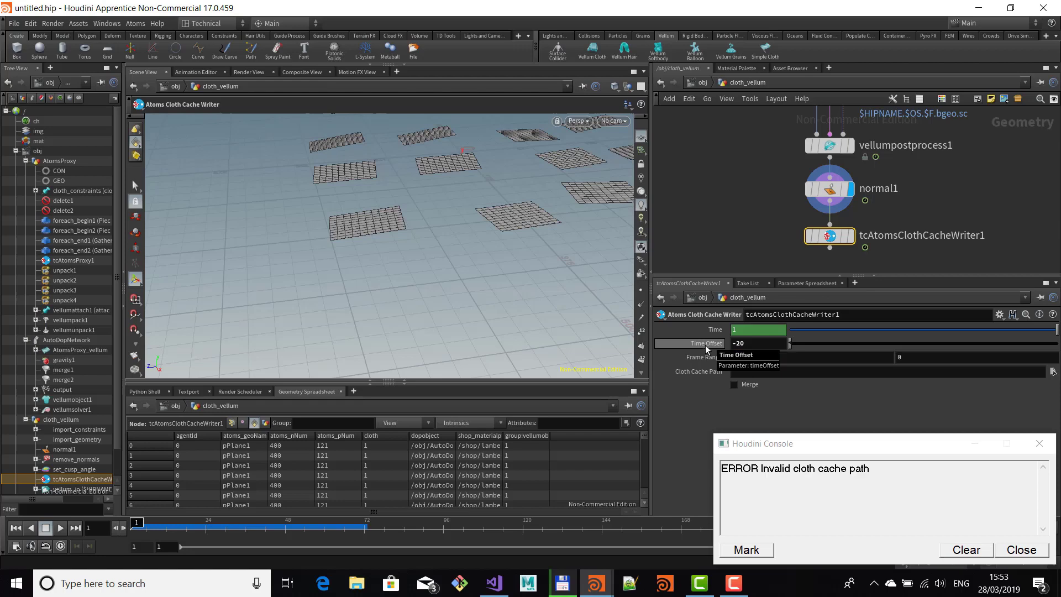
{"action": "left_click", "coordinate": [755, 358]}
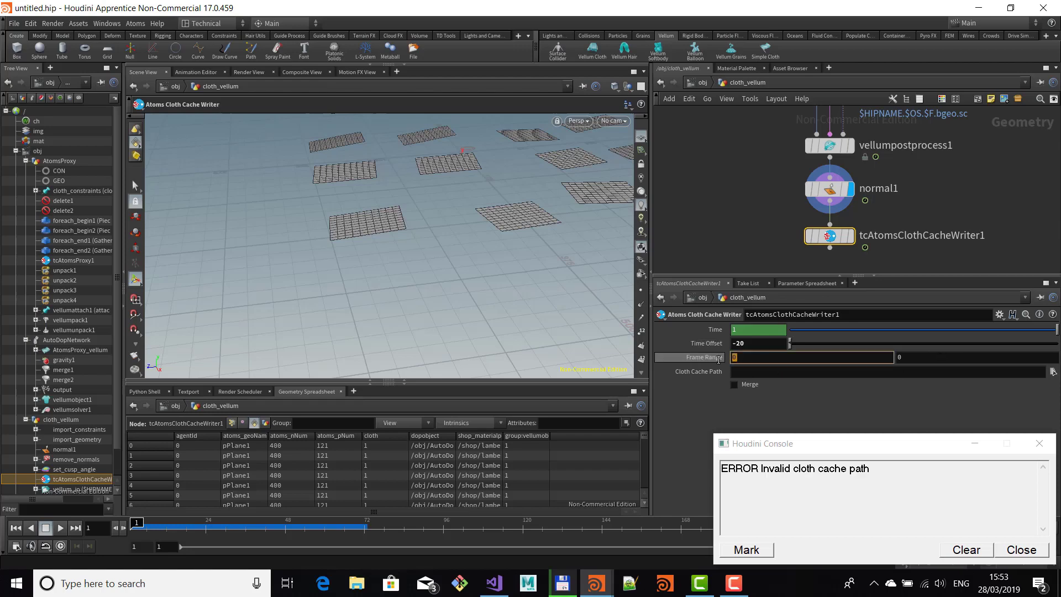
{"action": "type", "text": "1"}
{"action": "key", "text": "Tab"}
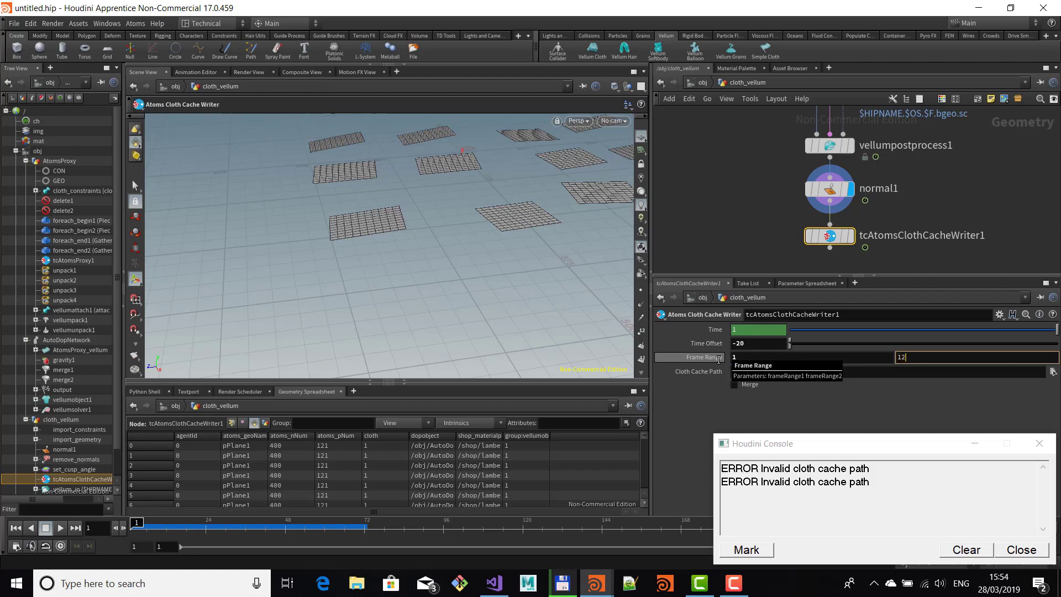
{"action": "key", "text": "Tab"}
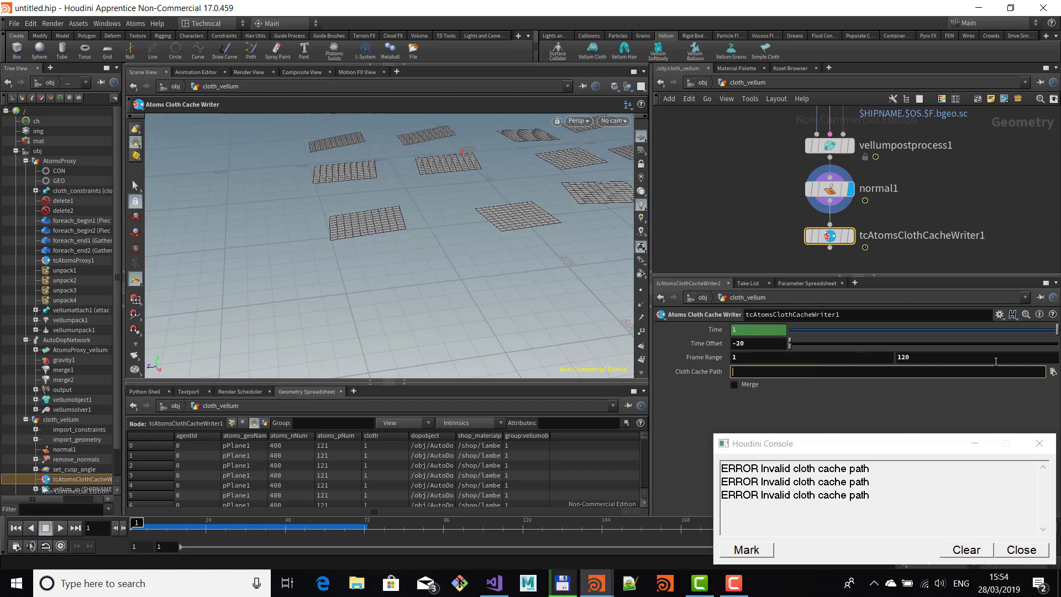
Set the writer's Cloth Cache Path to cloth.clothcache in a new folder new_cloth_cache inside C:/atomsDemo/assets/atomsMaleCloth/.
{"action": "left_click", "coordinate": [1054, 371]}
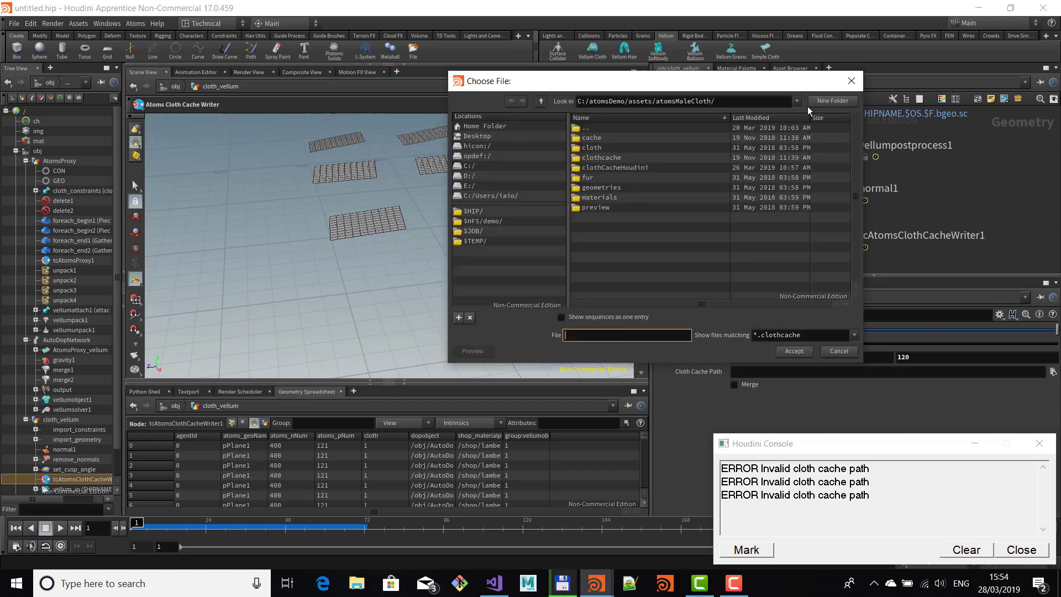
{"action": "left_click", "coordinate": [833, 100]}
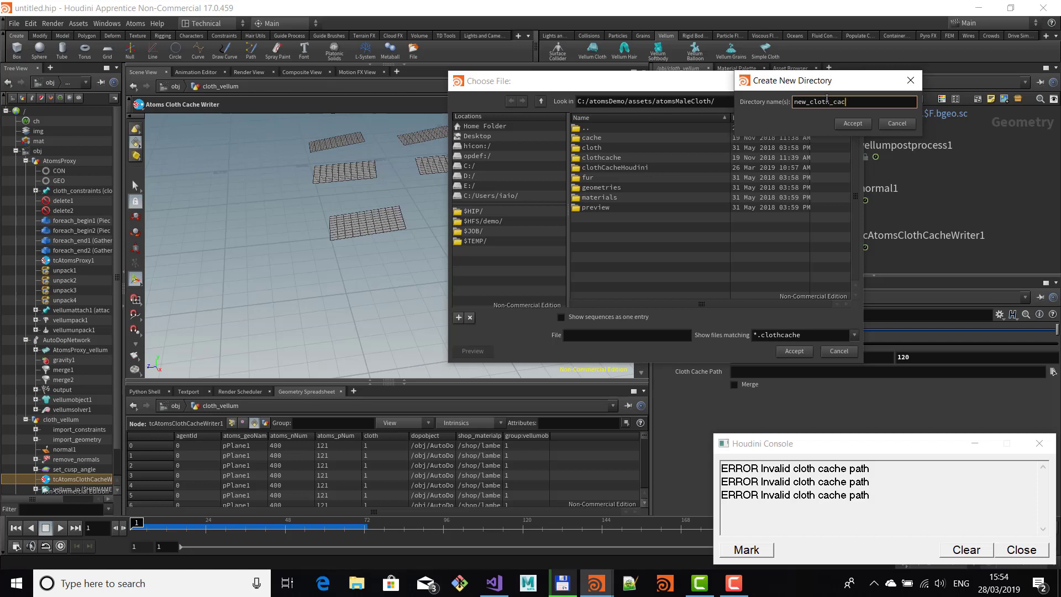
{"action": "key", "text": "Return"}
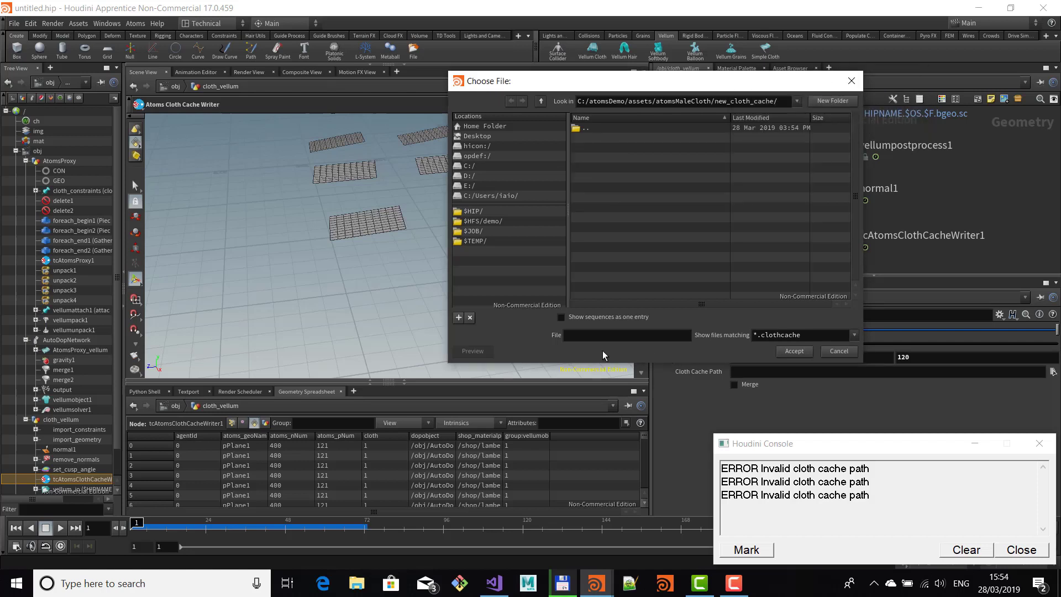
{"action": "left_click", "coordinate": [572, 335]}
{"action": "type", "text": "cloth.clothcache"}
{"action": "key", "text": "Return"}
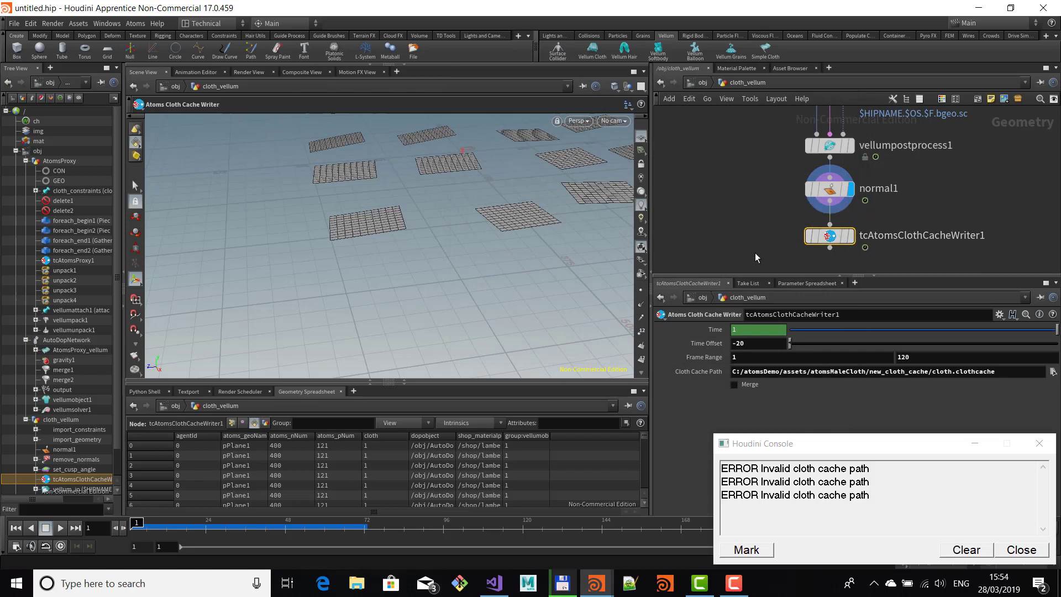
Display tcAtomsClothCacheWriter1 and play past frame 120 to write the cloth cache, then stop and return the display to normal1.
{"action": "left_click", "coordinate": [852, 238]}
{"action": "left_click", "coordinate": [61, 528]}
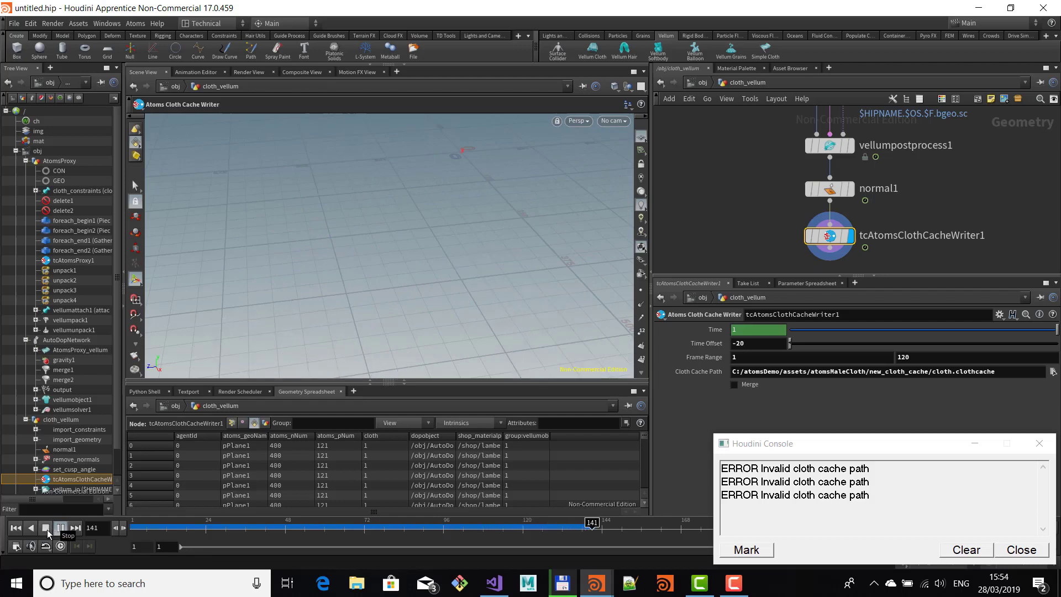
{"action": "left_click", "coordinate": [46, 528]}
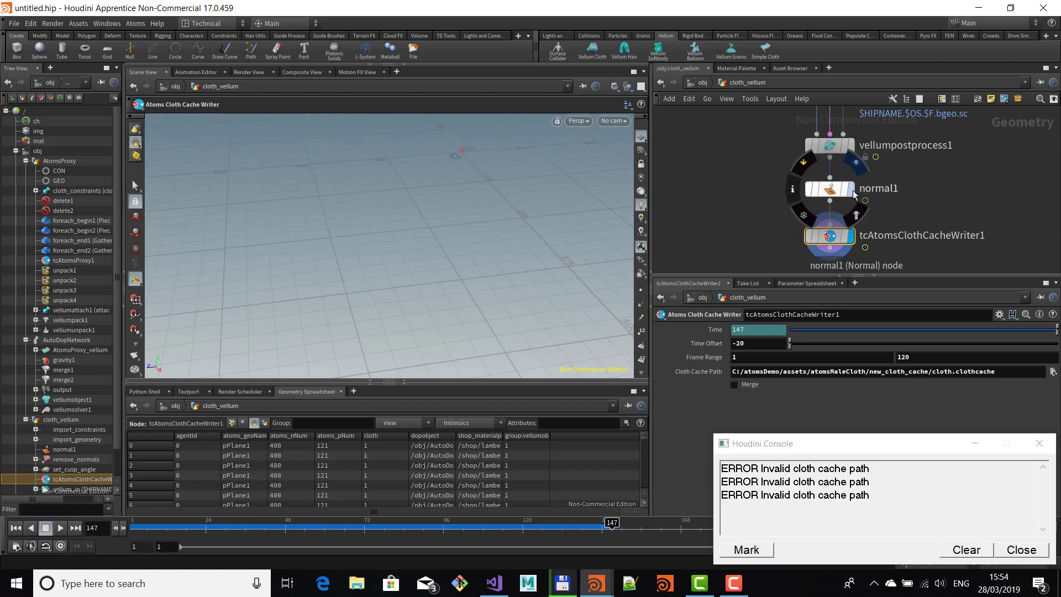
{"action": "left_click", "coordinate": [829, 189]}
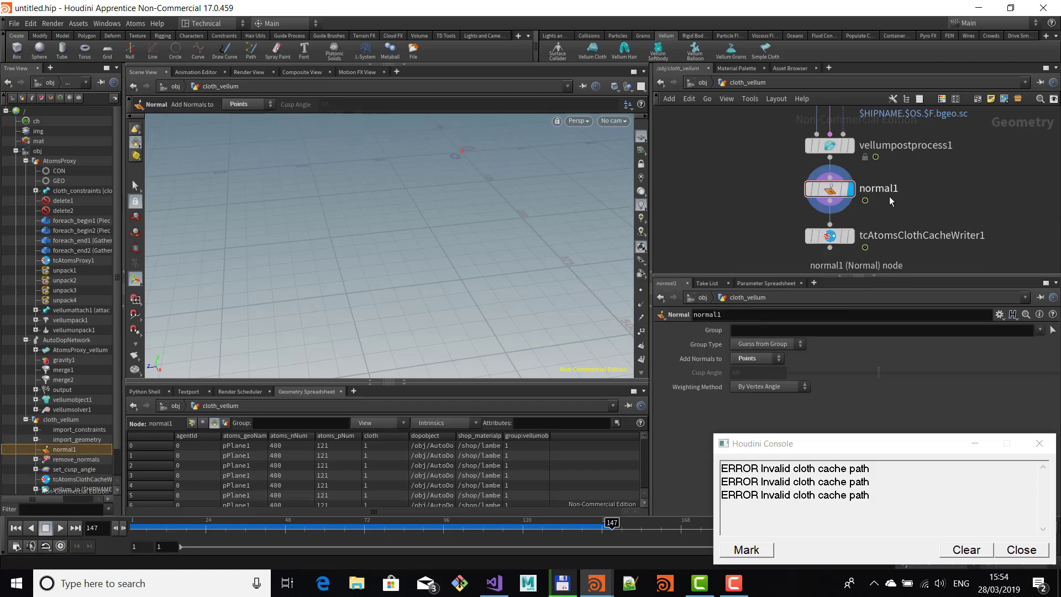
Create a new Geometry object at the obj level and enter its network.
{"action": "key", "text": "u"}
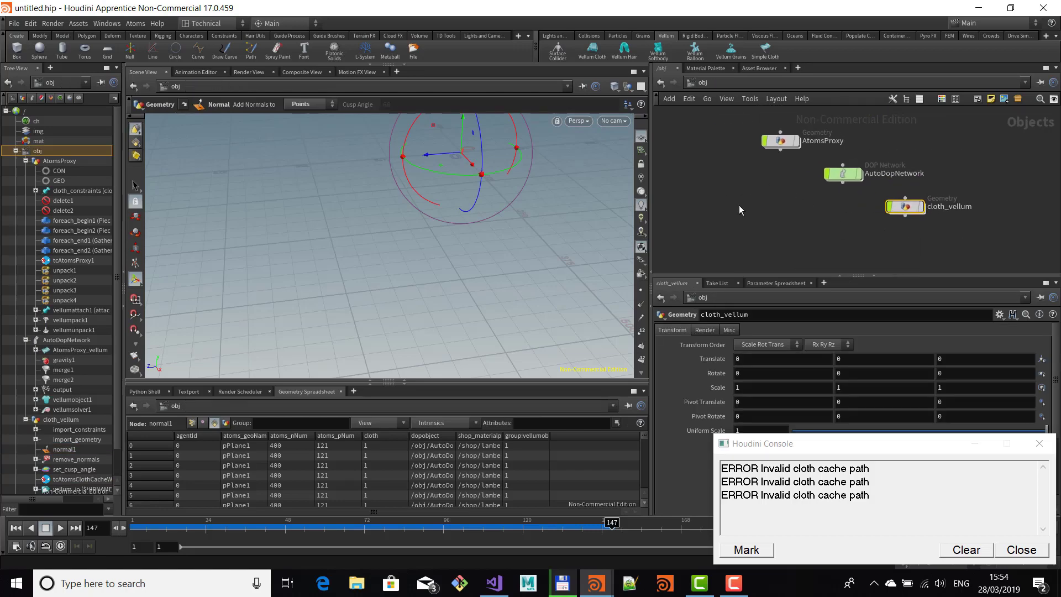
{"action": "key", "text": "Tab"}
{"action": "type", "text": "geo"}
{"action": "key", "text": "Return"}
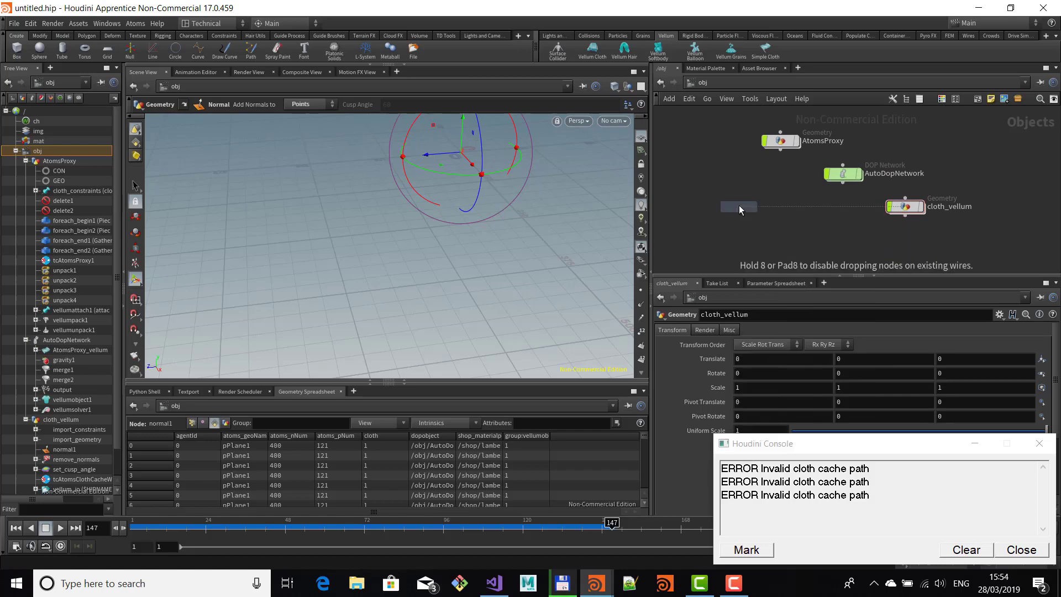
{"action": "left_click", "coordinate": [739, 205]}
{"action": "double_click", "coordinate": [739, 206]}
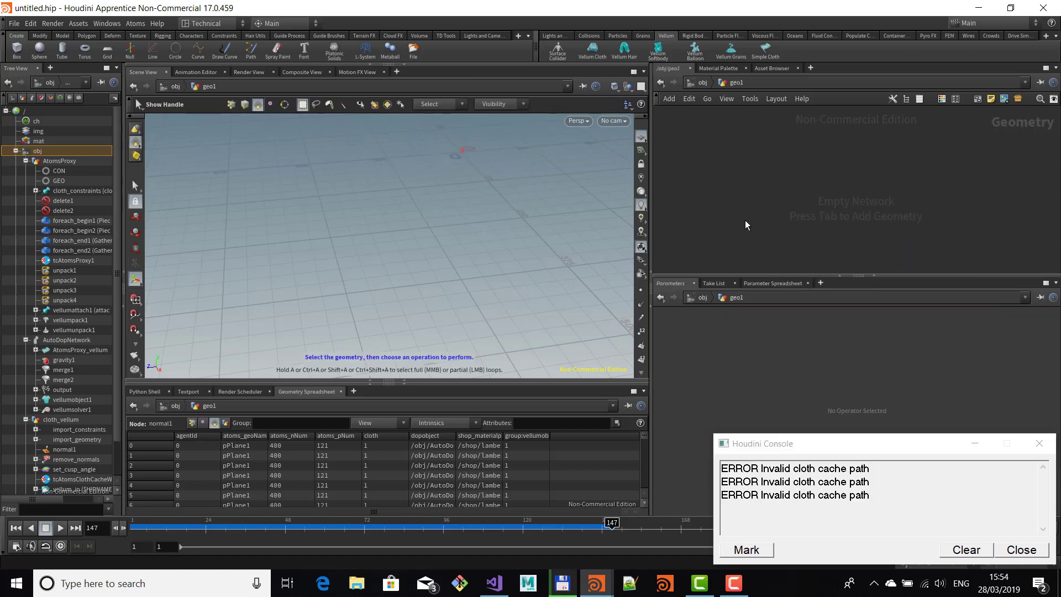
Add an Atoms Proxy node to the empty geometry network.
{"action": "key", "text": "Tab"}
{"action": "type", "text": "atoms"}
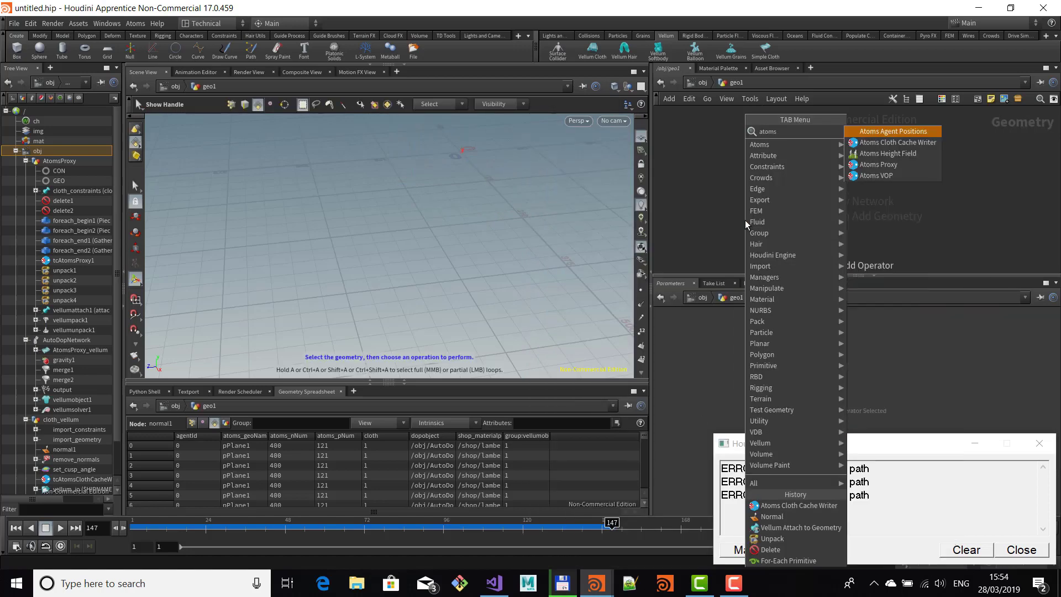
{"action": "key", "text": "Down"}
{"action": "key", "text": "Down"}
{"action": "key", "text": "Down"}
{"action": "key", "text": "Return"}
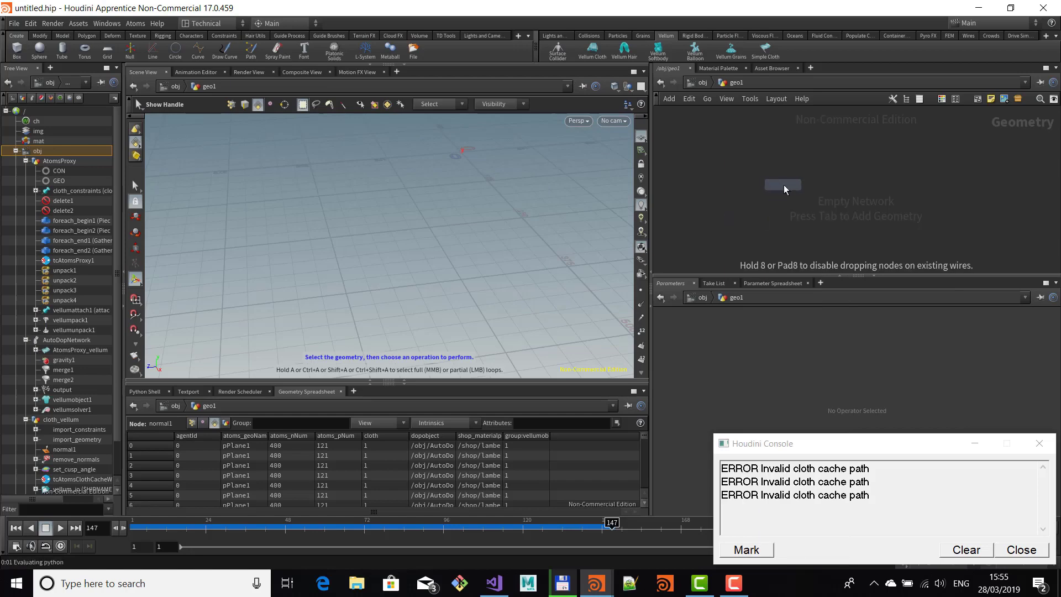
{"action": "left_click", "coordinate": [783, 185]}
{"action": "scroll", "coordinate": [968, 368], "scroll_direction": "down", "scroll_amount": 2}
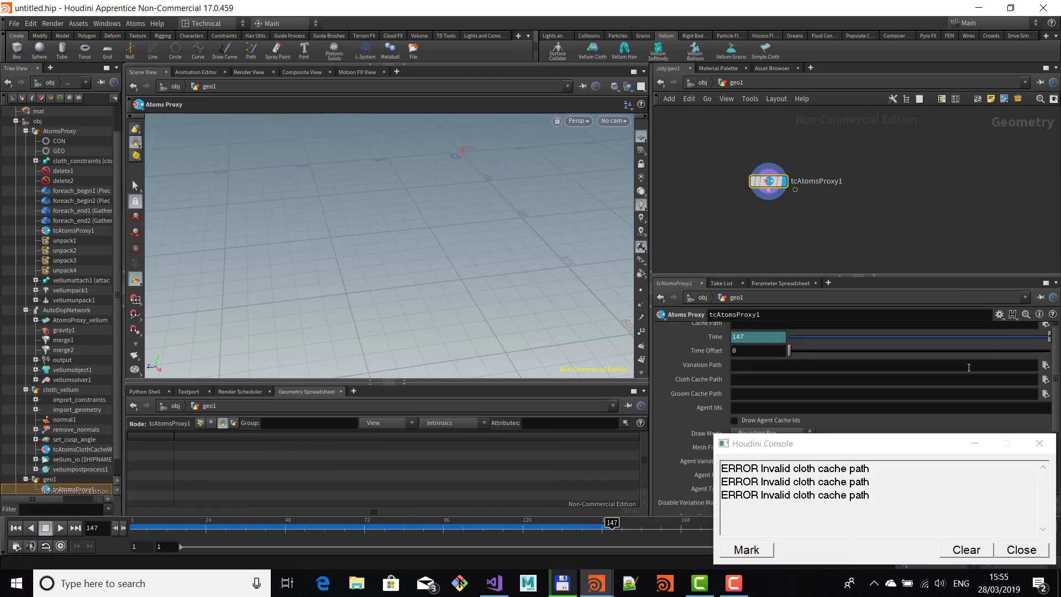
{"action": "scroll", "coordinate": [969, 367], "scroll_direction": "up", "scroll_amount": 1}
{"action": "left_click", "coordinate": [1045, 331]}
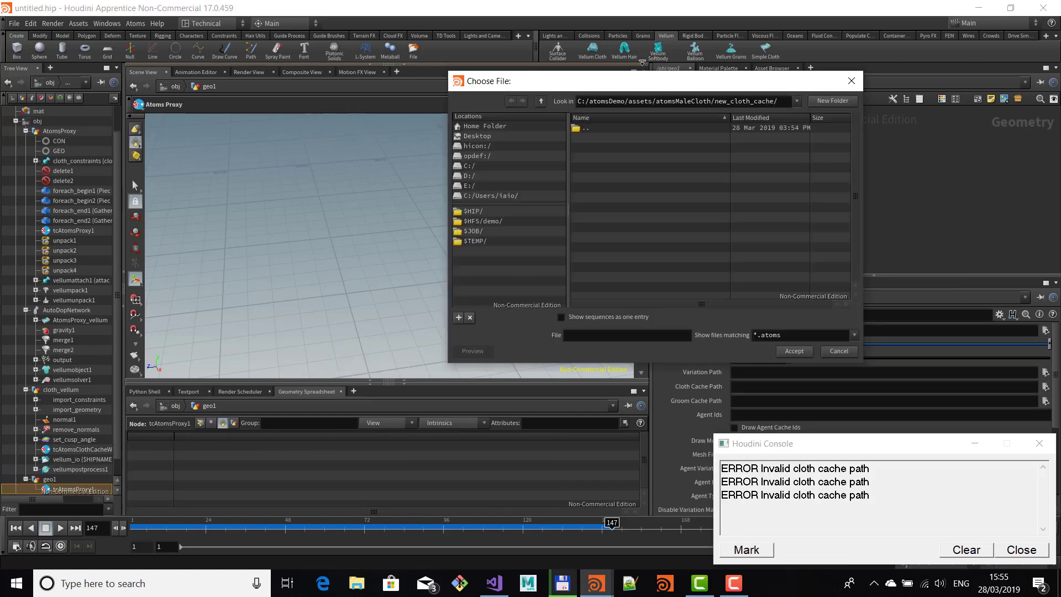
{"action": "left_click", "coordinate": [850, 81]}
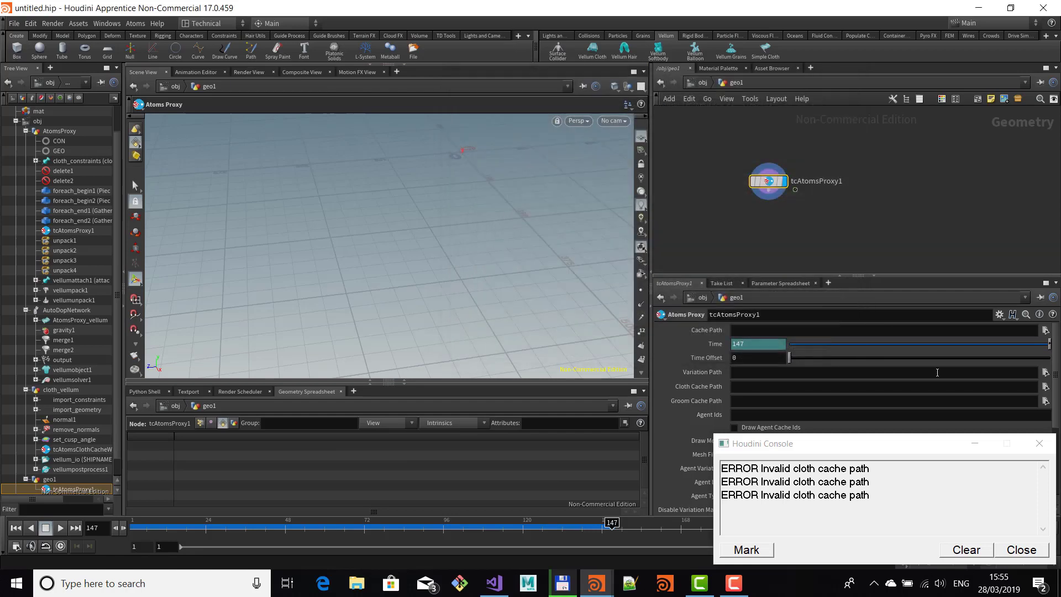
Clear and close the Houdini Console, and set the proxy's Cloth Cache Path to cloth.clothcache in new_cloth_cache.
{"action": "left_click", "coordinate": [966, 549]}
{"action": "left_click", "coordinate": [1021, 549]}
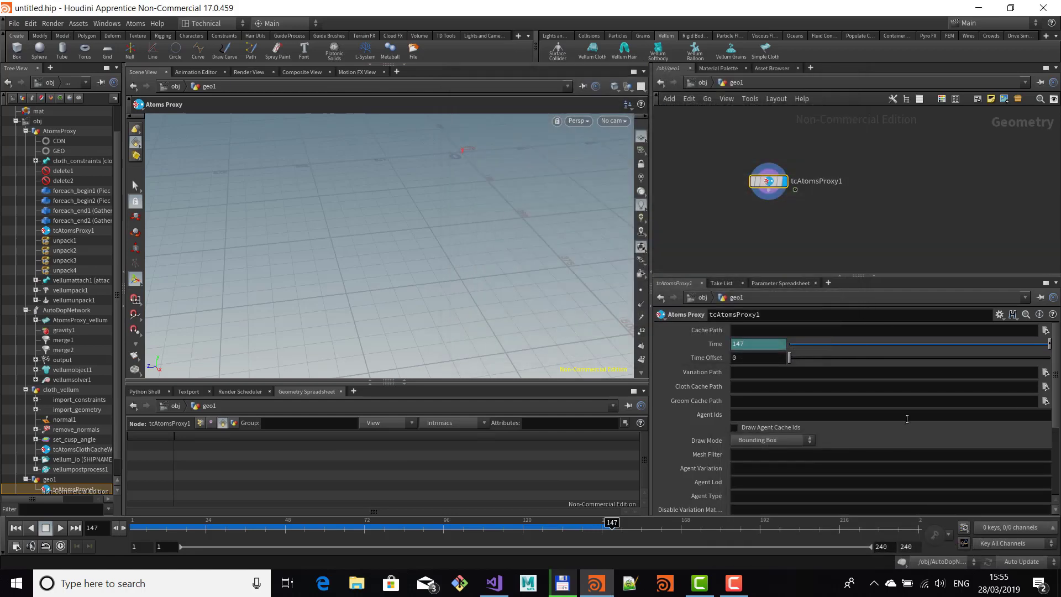
{"action": "left_click", "coordinate": [1044, 387]}
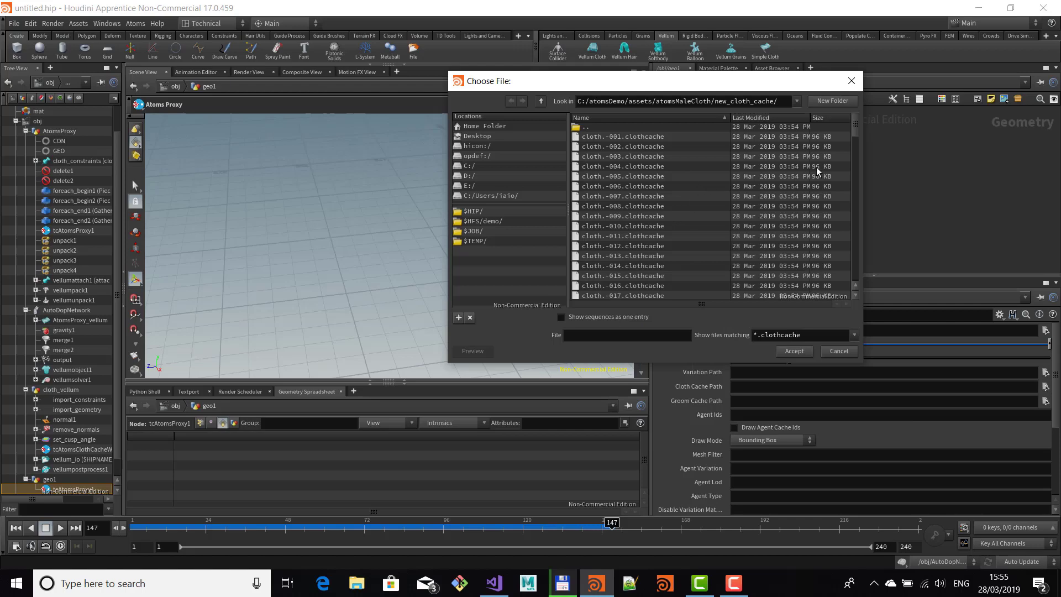
{"action": "left_click_drag", "start_coordinate": [855, 126], "coordinate": [860, 283]}
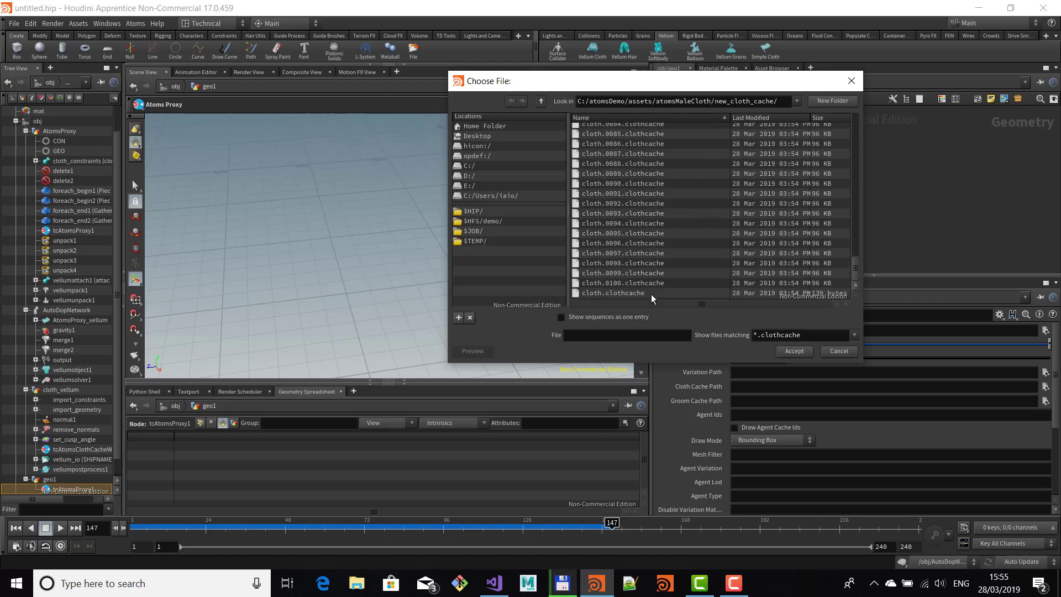
{"action": "double_click", "coordinate": [637, 294]}
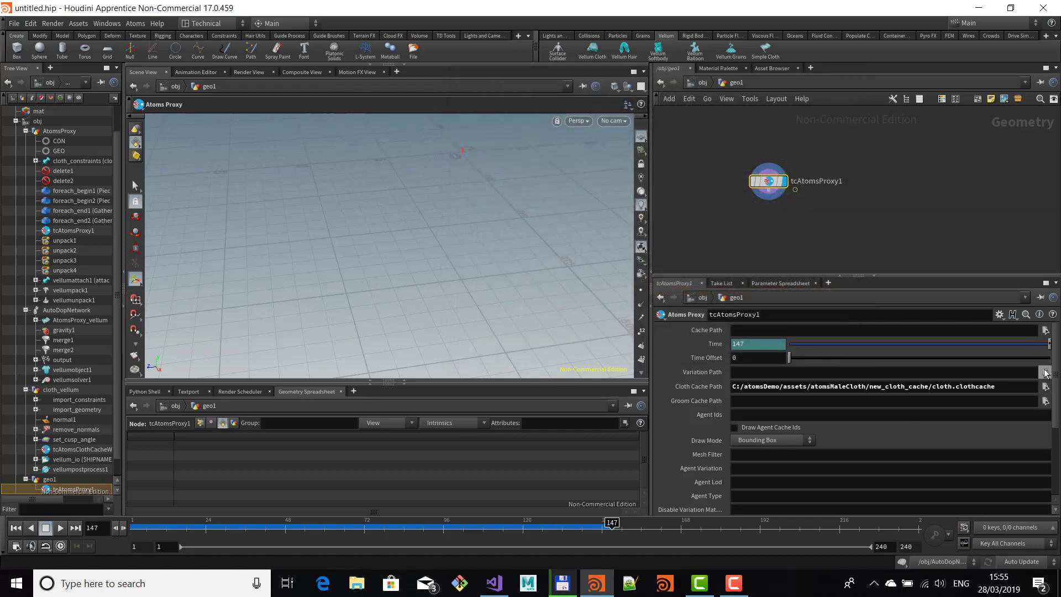
Set the proxy's Variation Path to C:/atomsDemo/assets/atomsMaleCloth/atomsMaleVariation.json.
{"action": "left_click", "coordinate": [1045, 372]}
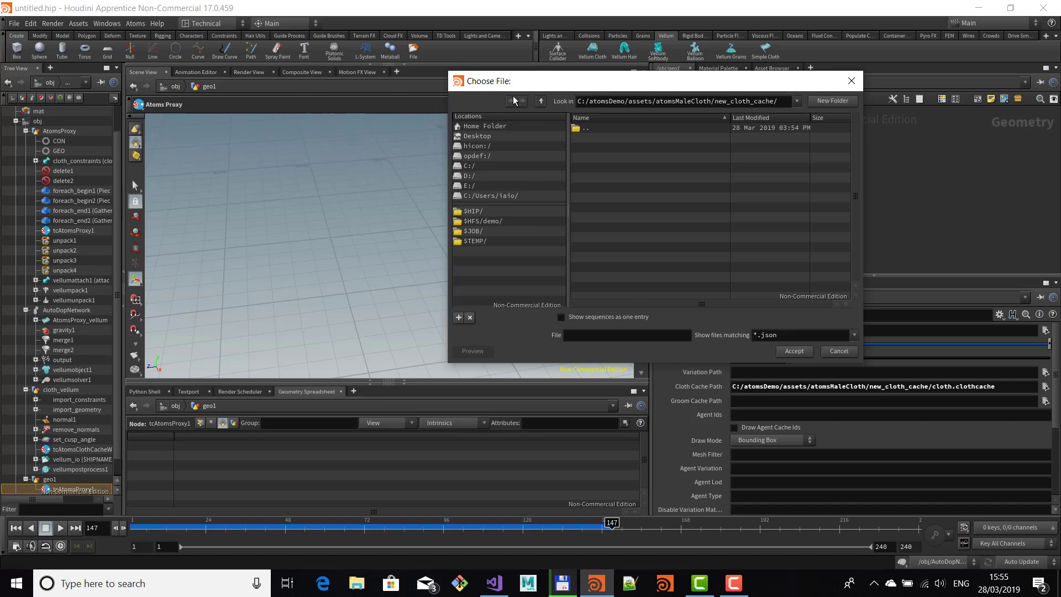
{"action": "left_click", "coordinate": [540, 101]}
{"action": "double_click", "coordinate": [633, 226]}
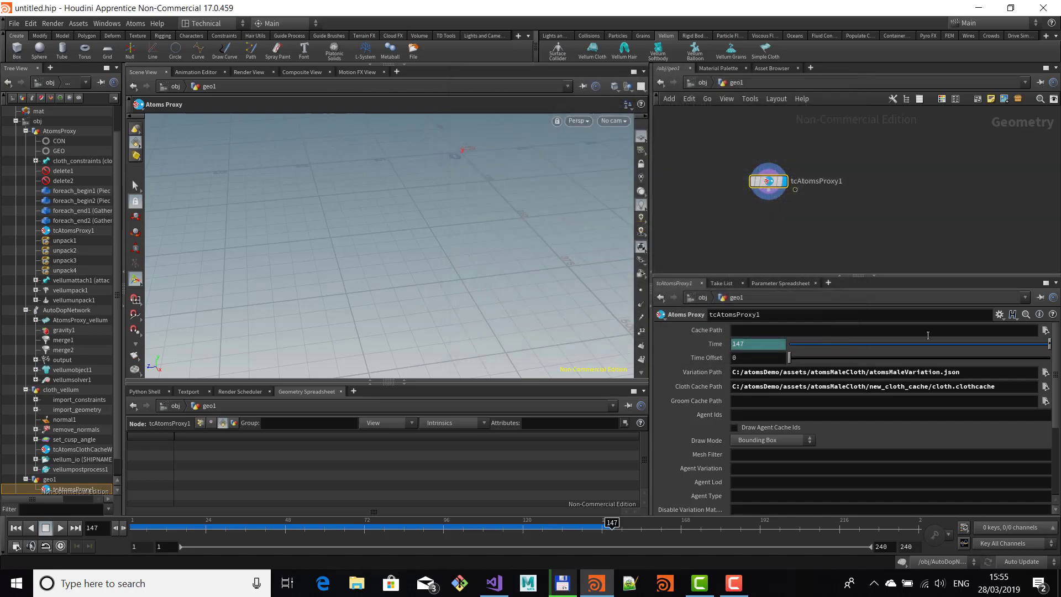
Set the proxy's Cache Path to C:/atomsDemo/cache/atomsMaleCloth/rendercache.atoms.
{"action": "left_click", "coordinate": [1045, 331]}
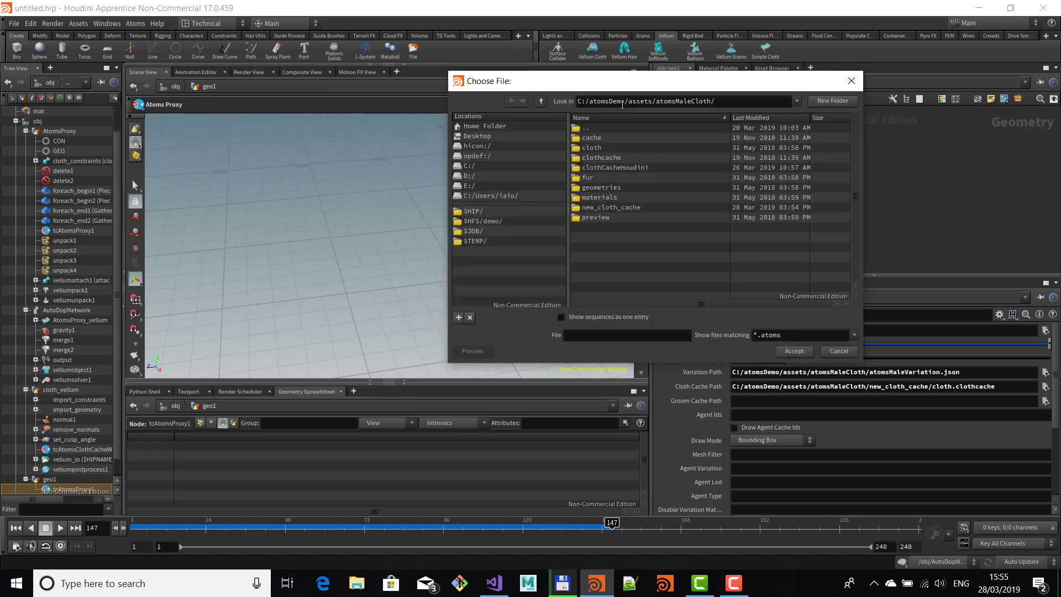
{"action": "left_click", "coordinate": [541, 101]}
{"action": "left_click", "coordinate": [541, 101]}
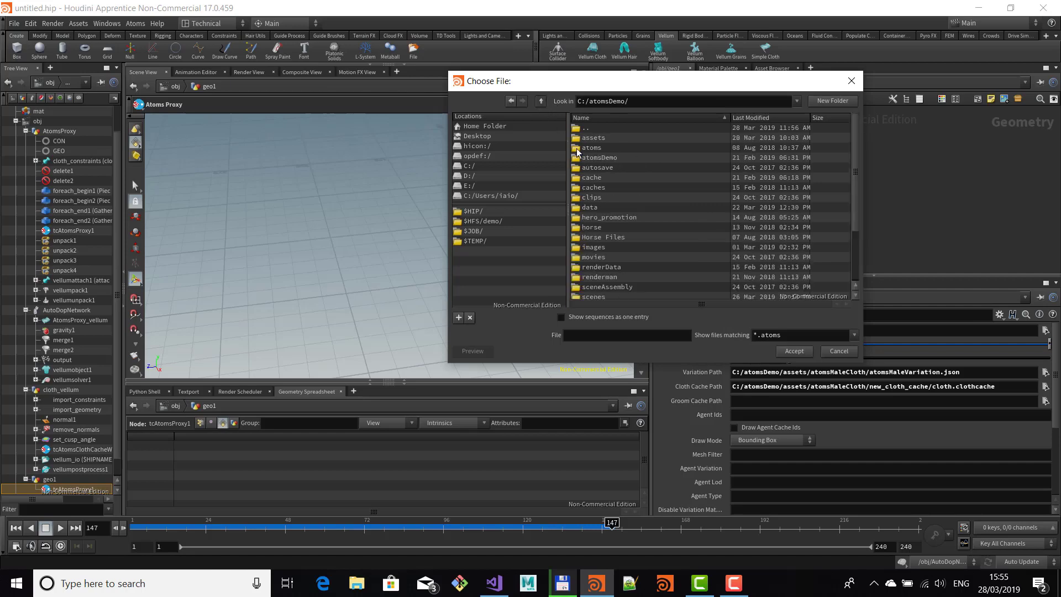
{"action": "double_click", "coordinate": [615, 198]}
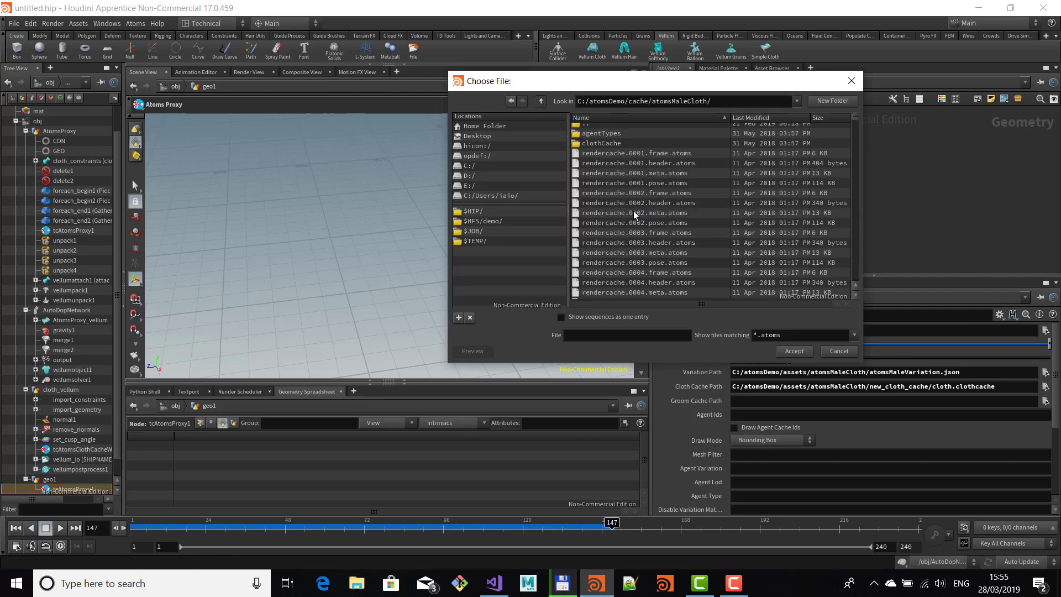
{"action": "left_click_drag", "start_coordinate": [855, 115], "coordinate": [851, 282]}
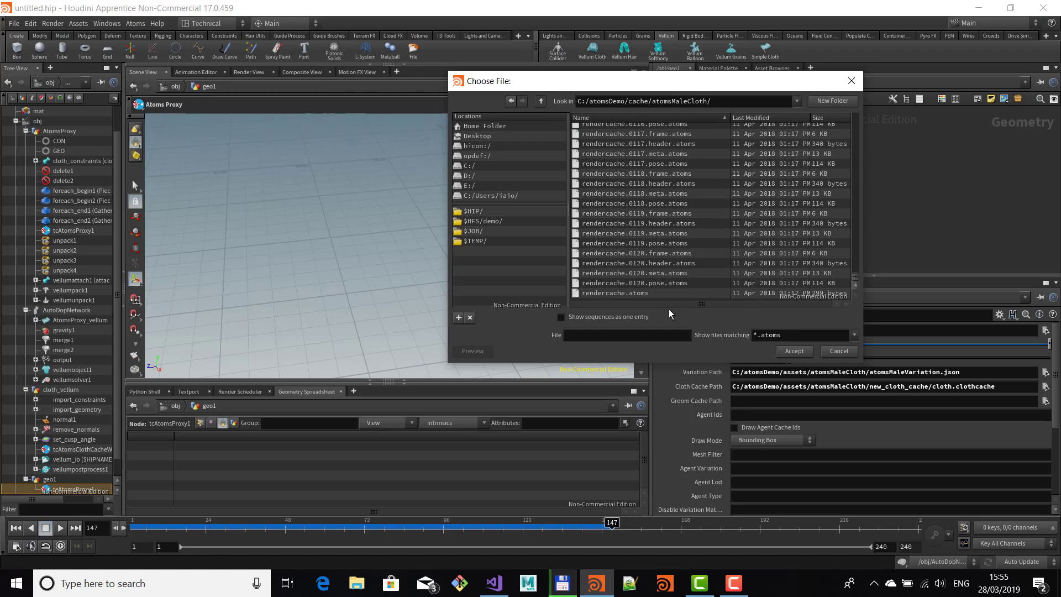
{"action": "double_click", "coordinate": [626, 293]}
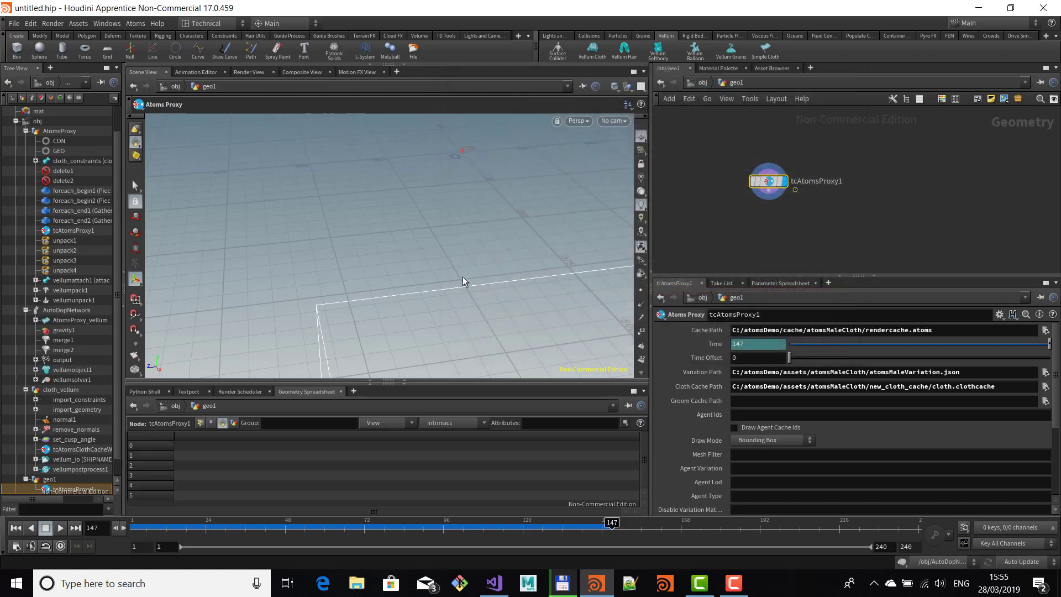
Set the new Atoms Proxy's Time Offset to -20 and rewind the timeline to frame 1.
{"action": "left_click_drag", "start_coordinate": [466, 283], "coordinate": [359, 263]}
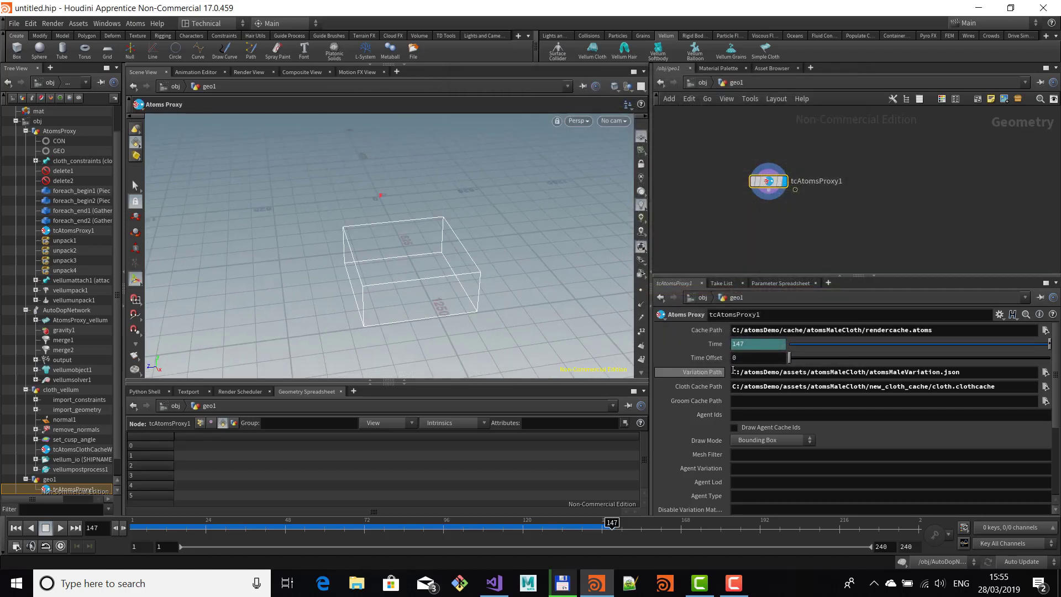
{"action": "key", "text": "BackSpace"}
{"action": "type", "text": "-2"}
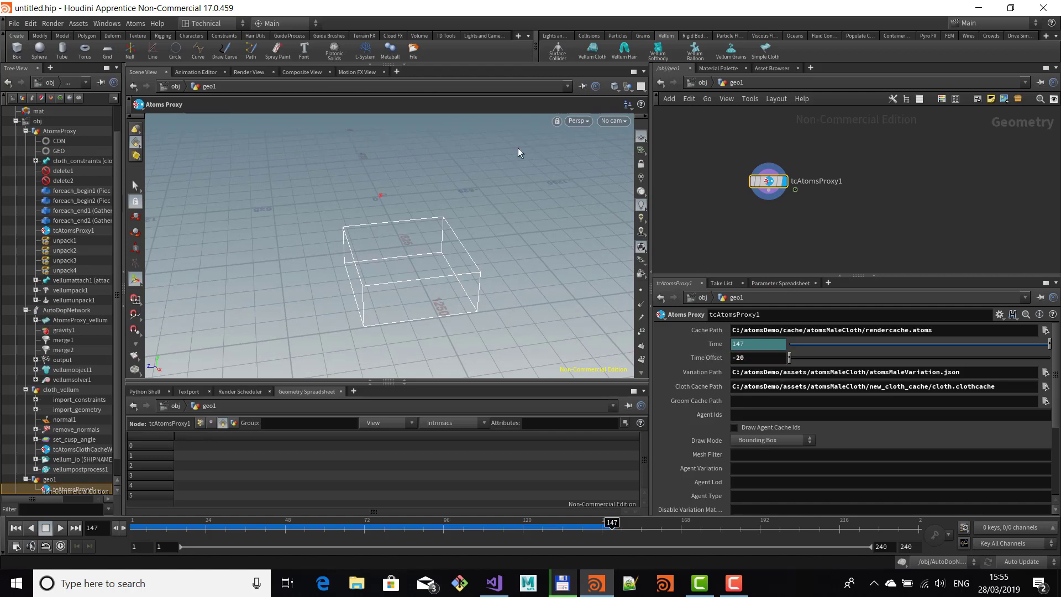
{"action": "right_click_drag", "start_coordinate": [429, 258], "coordinate": [517, 276]}
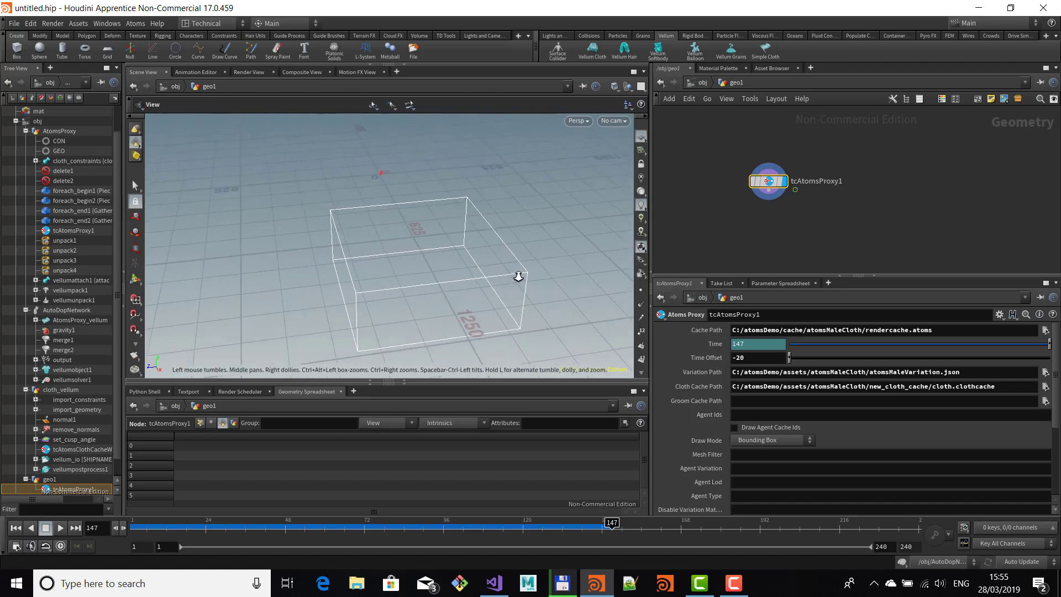
{"action": "left_click", "coordinate": [16, 531]}
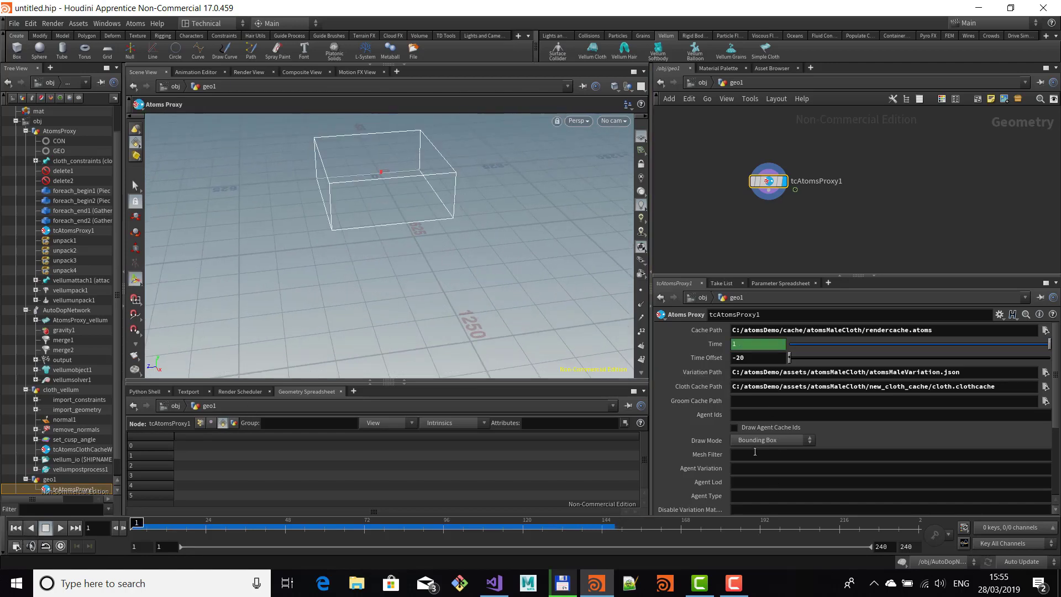
Set the proxy's Draw Mode to Variations and scrub the timeline to frame 74 to check the cached cloth.
{"action": "scroll", "coordinate": [707, 442], "scroll_direction": "down", "scroll_amount": 5}
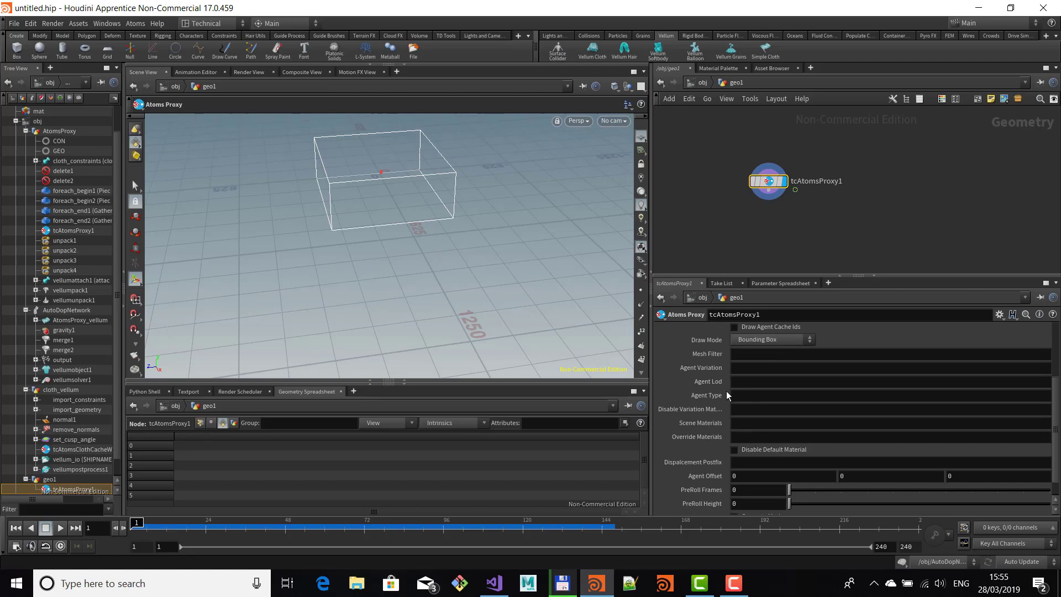
{"action": "scroll", "coordinate": [768, 442], "scroll_direction": "up", "scroll_amount": 4}
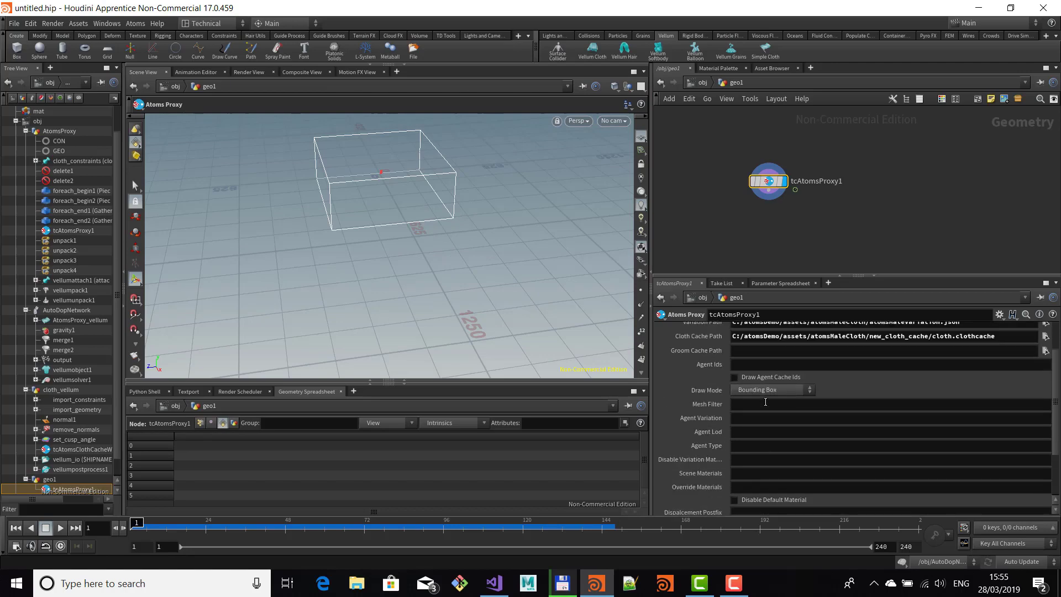
{"action": "left_click", "coordinate": [774, 389]}
{"action": "left_click", "coordinate": [757, 445]}
{"action": "mouse_move", "coordinate": [365, 229]}
{"action": "left_mouse_down"}
{"action": "mouse_move", "coordinate": [394, 210]}
{"action": "mouse_move", "coordinate": [359, 204]}
{"action": "left_mouse_up"}
{"action": "right_click_drag", "start_coordinate": [359, 204], "coordinate": [406, 226]}
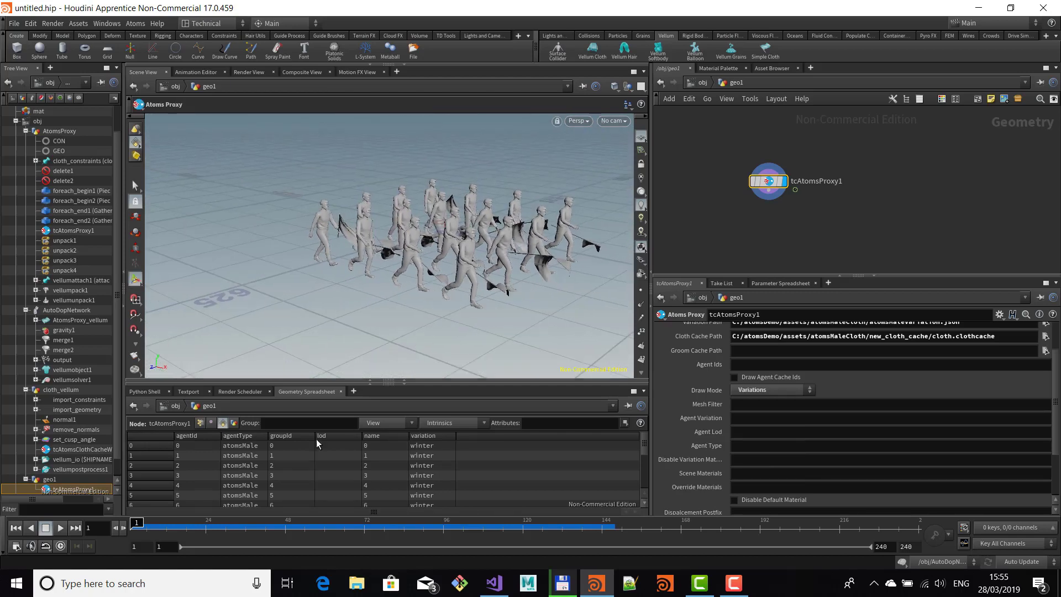
{"action": "left_click_drag", "start_coordinate": [234, 523], "coordinate": [366, 503]}
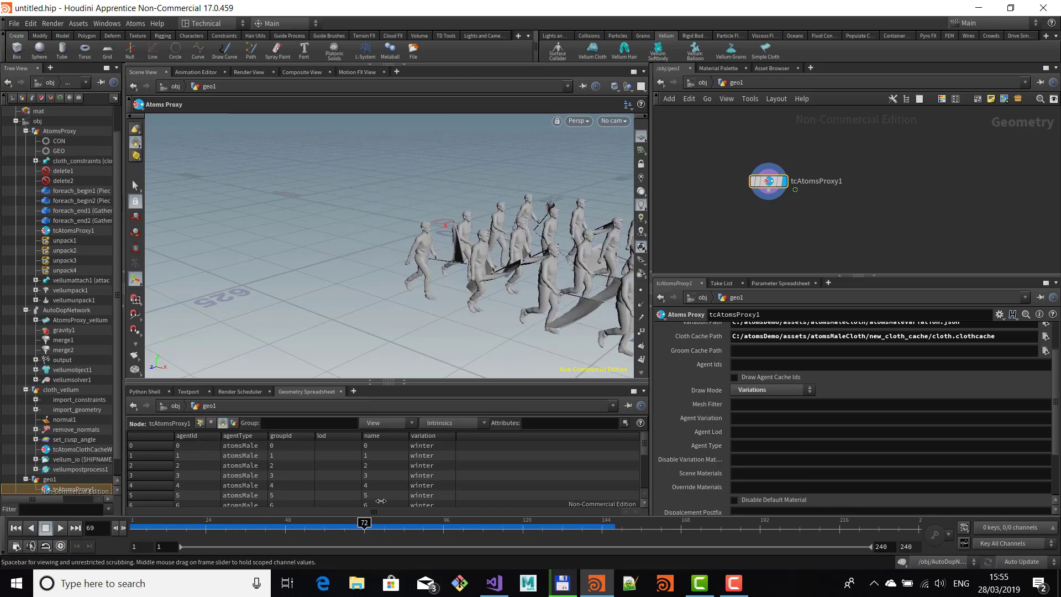
Disable Generate Mesh on the proxy and scrub back to frame 49 to inspect the agents and their cloth up close.
{"action": "scroll", "coordinate": [695, 443], "scroll_direction": "down", "scroll_amount": 3}
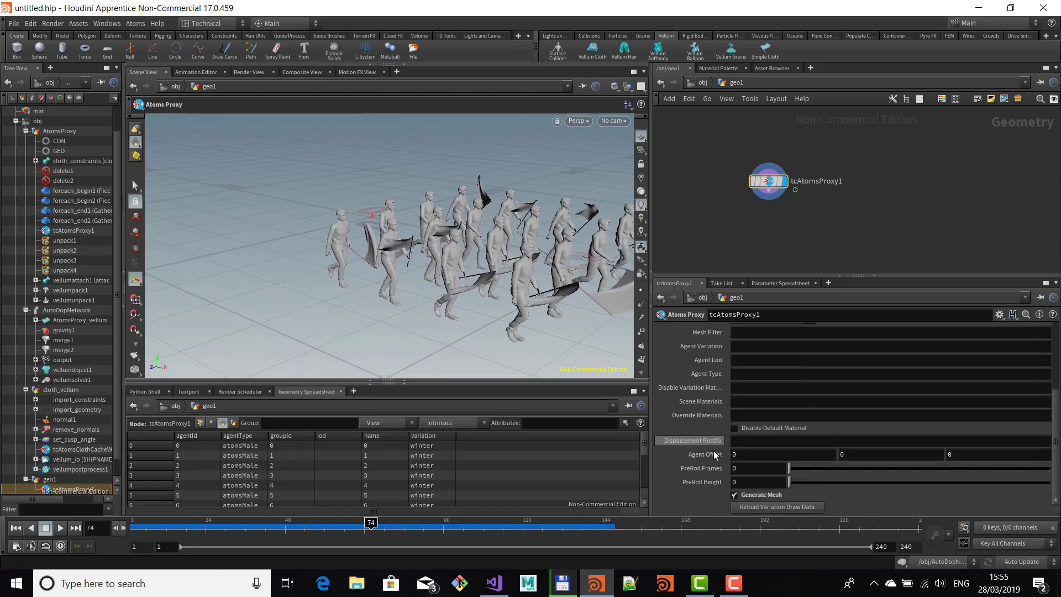
{"action": "left_click", "coordinate": [735, 495]}
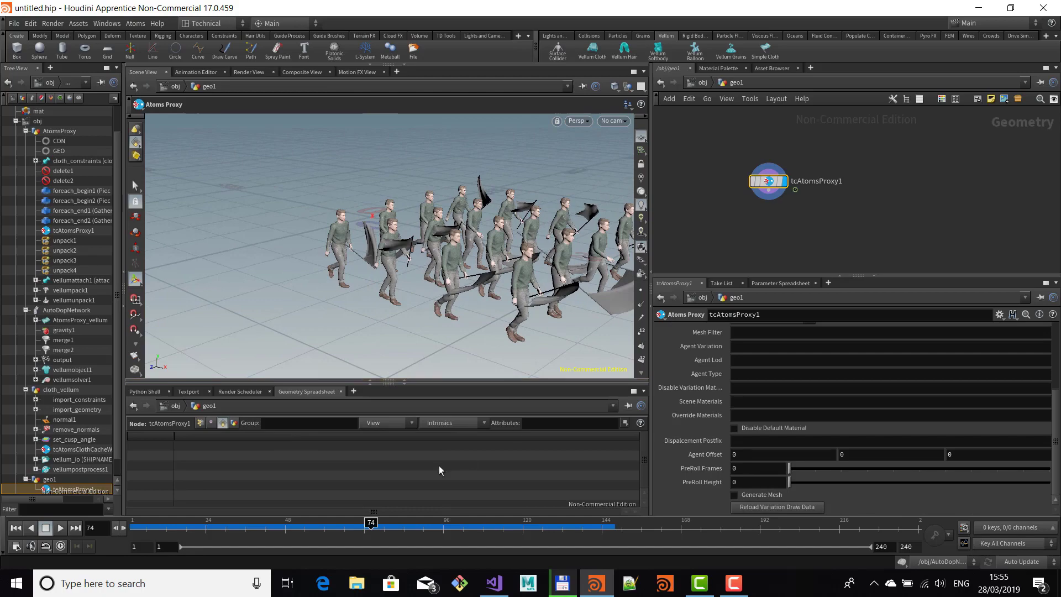
{"action": "left_click_drag", "start_coordinate": [369, 522], "coordinate": [288, 534]}
{"action": "left_click_drag", "start_coordinate": [398, 276], "coordinate": [464, 262], "text": "alt"}
{"action": "right_click_drag", "start_coordinate": [464, 263], "coordinate": [498, 283], "text": "alt"}
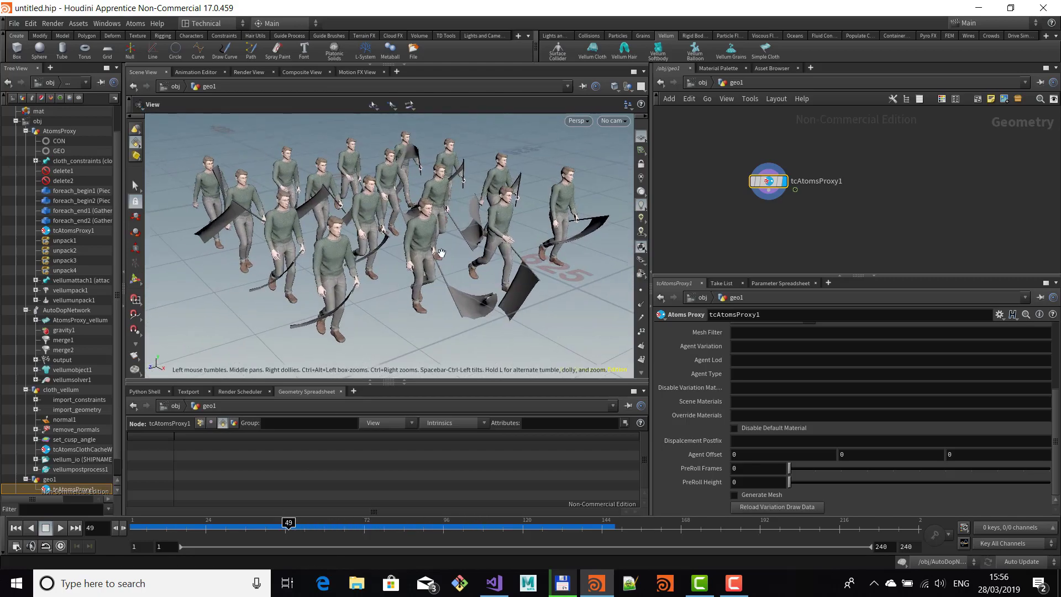
{"action": "middle_click_drag", "start_coordinate": [439, 253], "coordinate": [460, 247], "text": "alt"}
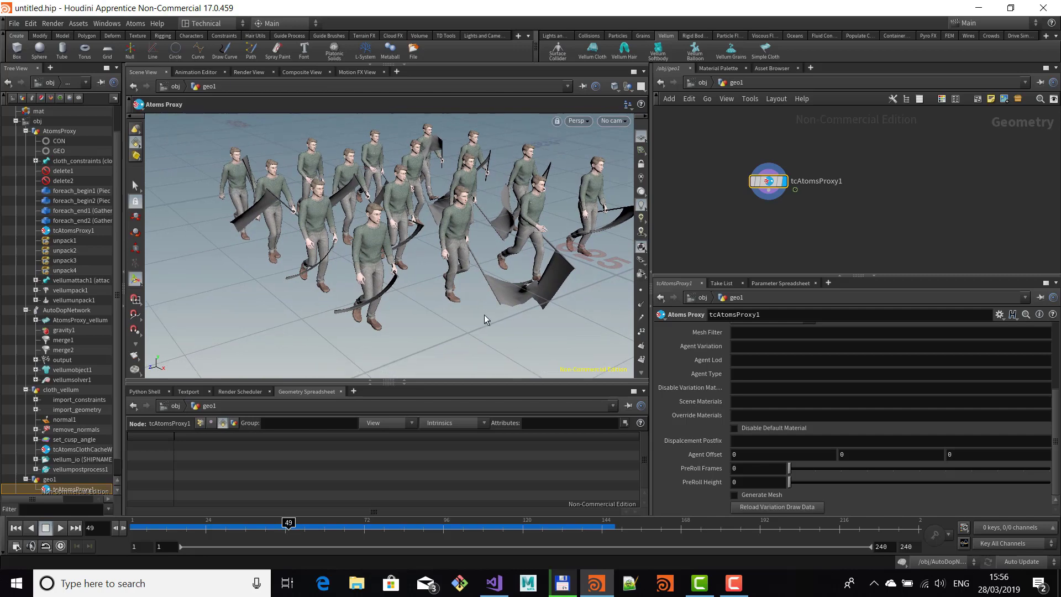